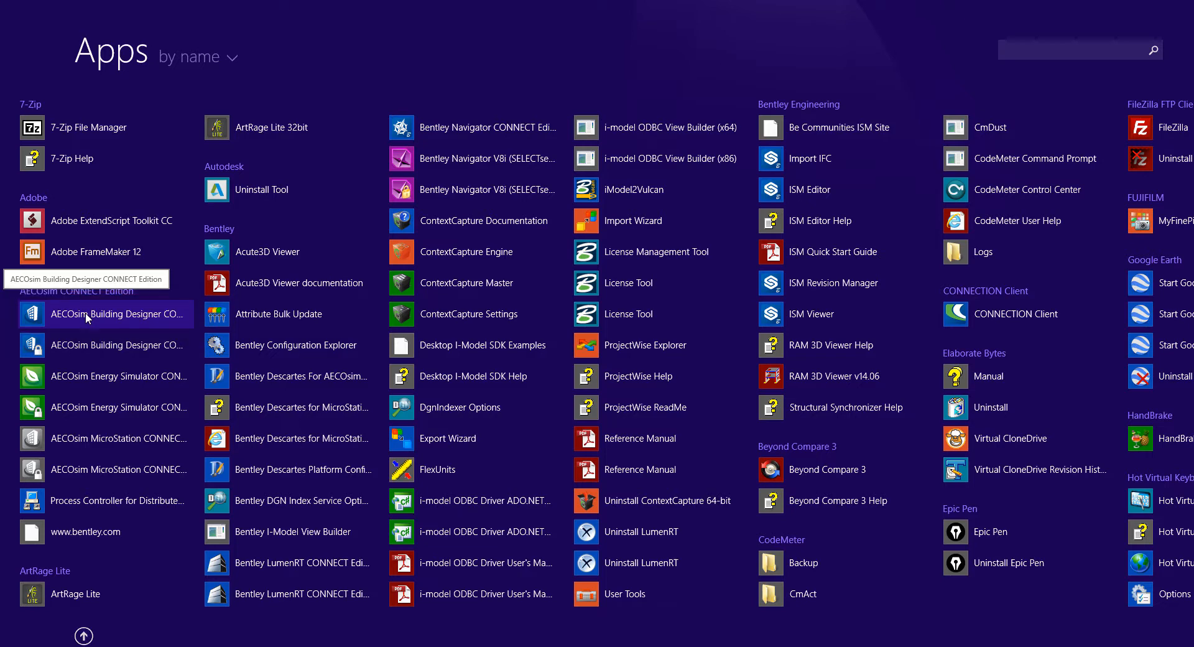
Launch AECOsim Building Designer CONNECT Edition from the Windows 8 Apps by name list
{"action": "left_click", "coordinate": [84, 315]}
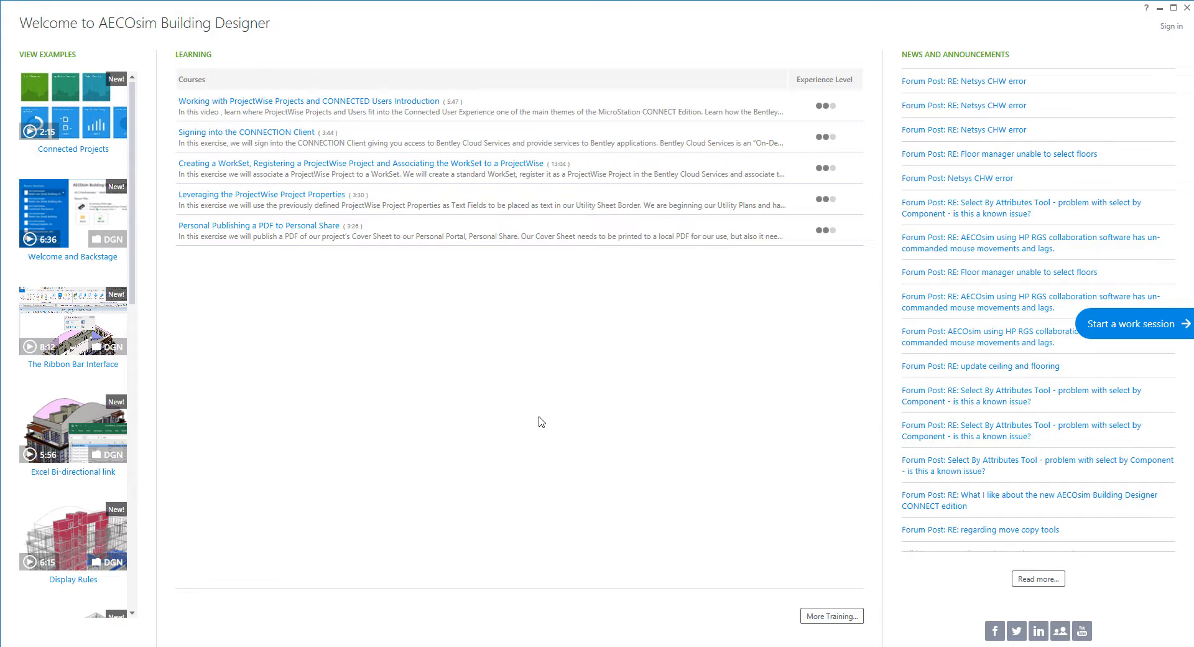
Leave the welcome page using the 'Start a work session' arrow
{"action": "left_click", "coordinate": [1124, 324]}
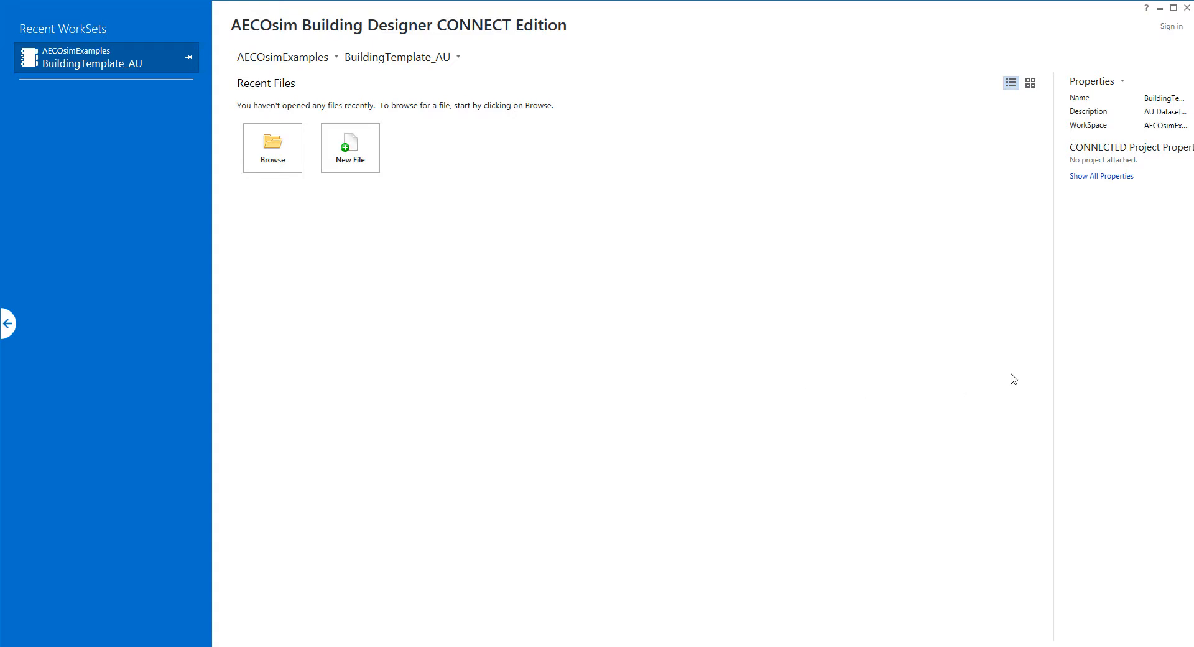
Keep the AECOsimExamples WorkSpace and switch the WorkSet from BuildingTemplate_AU to SMART
{"action": "left_click_drag", "start_coordinate": [1055, 371], "coordinate": [979, 387]}
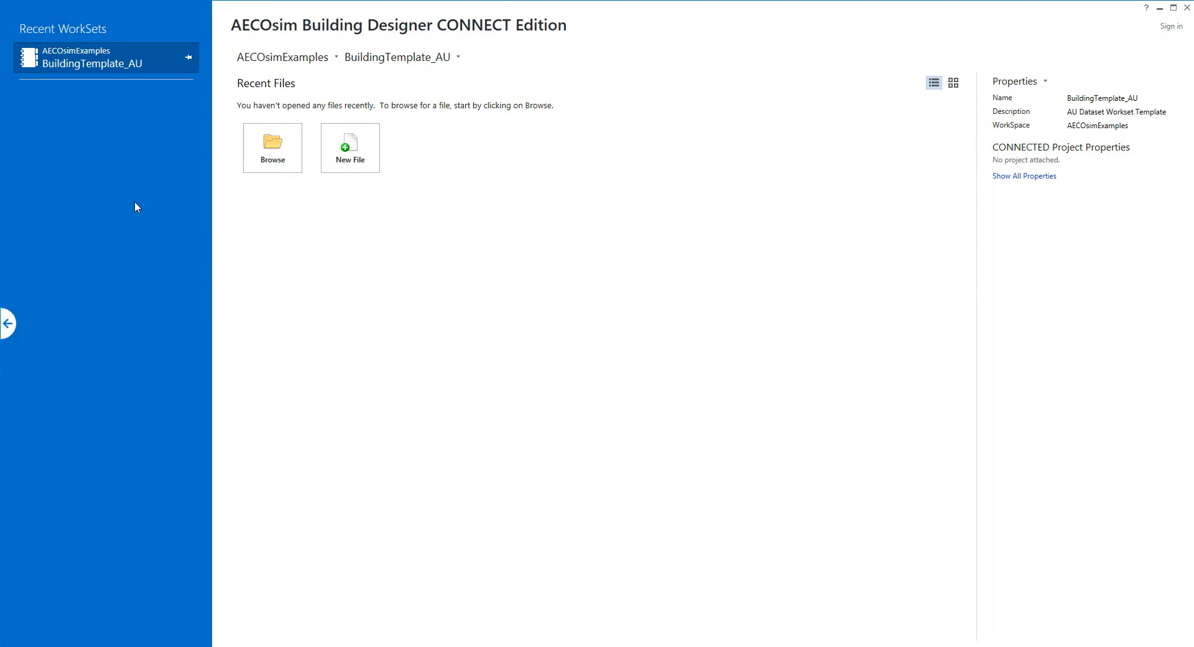
{"action": "left_click", "coordinate": [317, 66]}
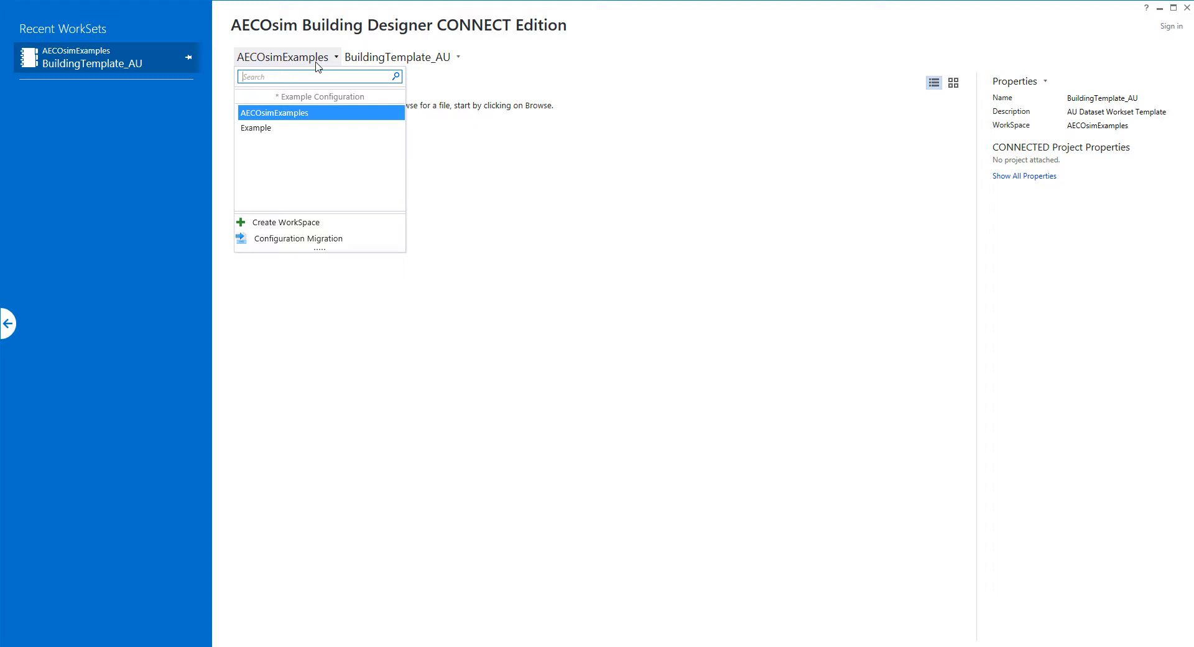
{"action": "left_click", "coordinate": [277, 62]}
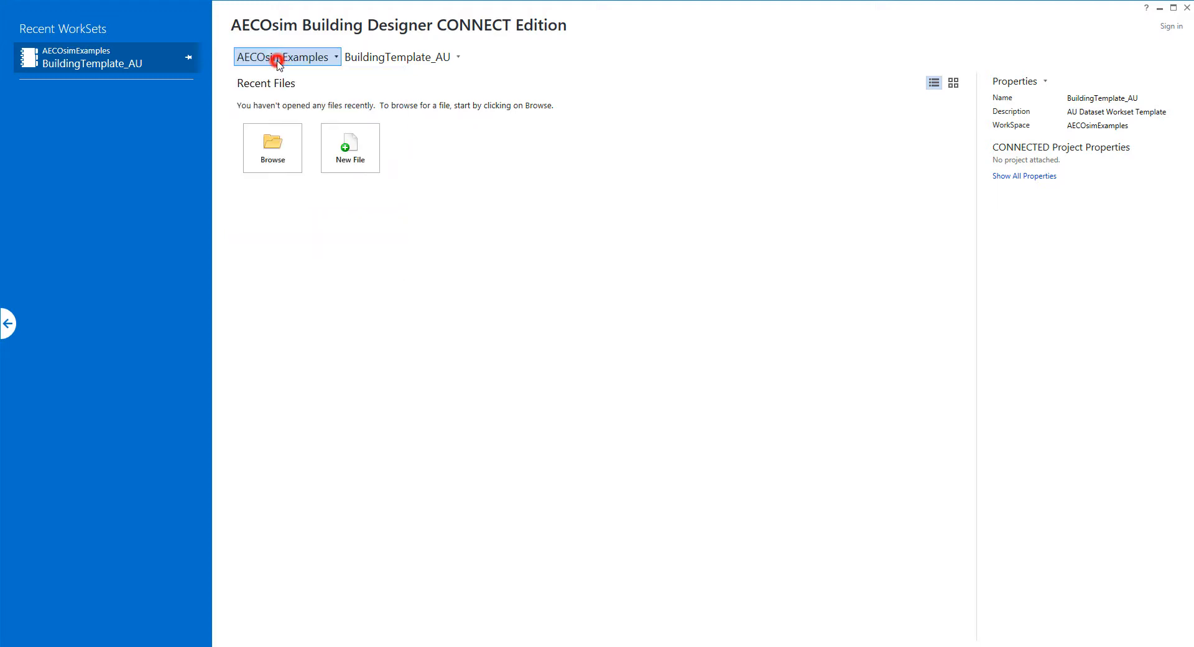
{"action": "left_click", "coordinate": [441, 59]}
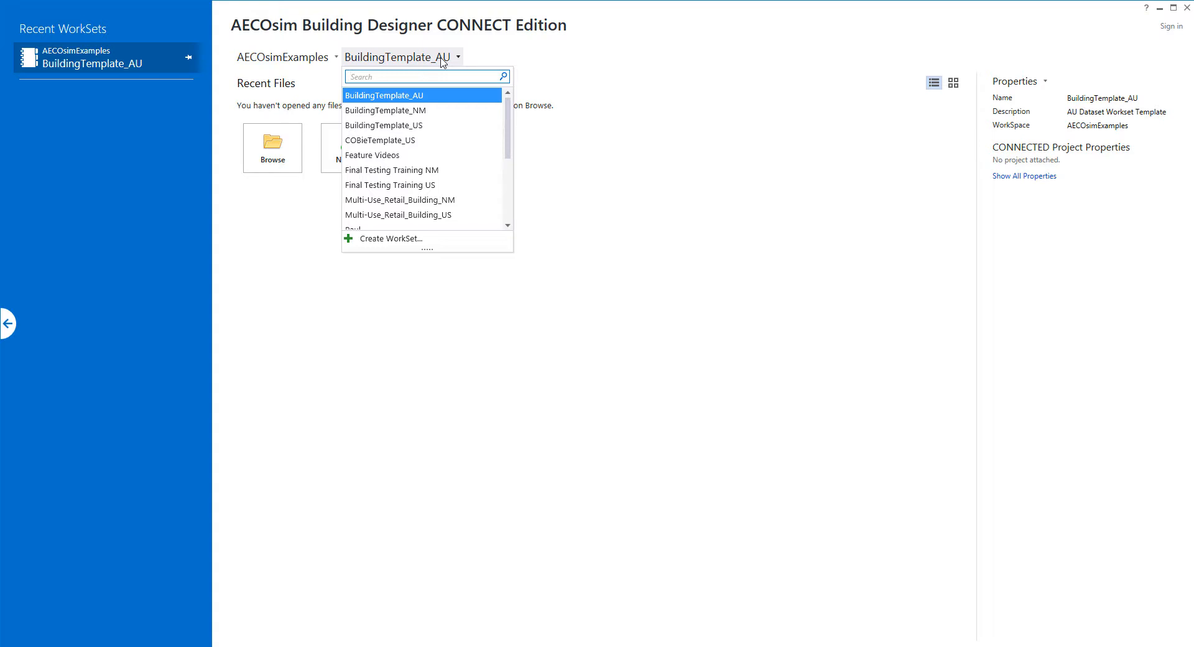
{"action": "left_click", "coordinate": [510, 112]}
{"action": "left_click_drag", "start_coordinate": [510, 112], "coordinate": [509, 174]}
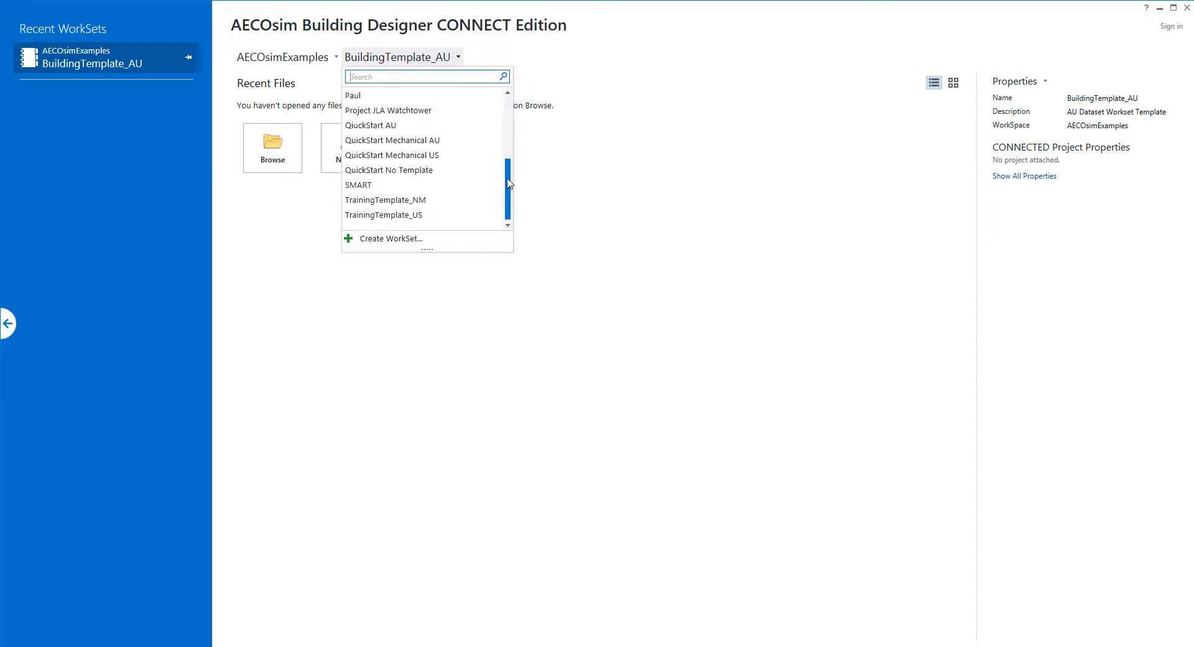
{"action": "left_click", "coordinate": [365, 186]}
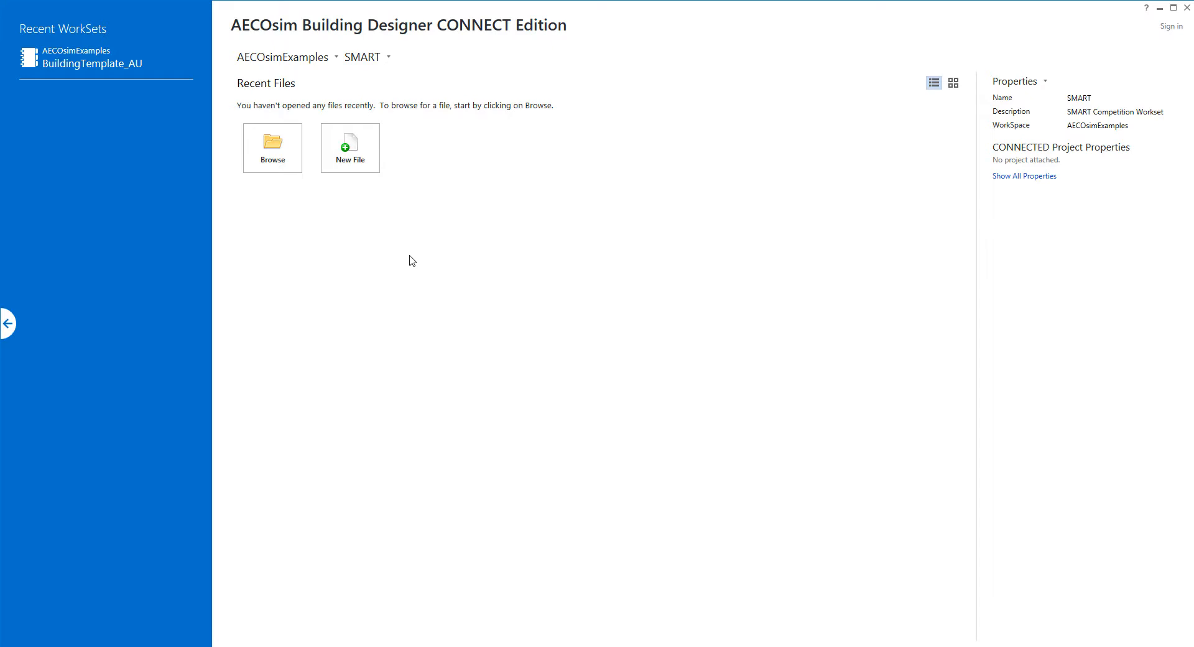
Browse to and open _WorkingModel.dgn, accepting the backward-compatibility warning
{"action": "left_click", "coordinate": [275, 142]}
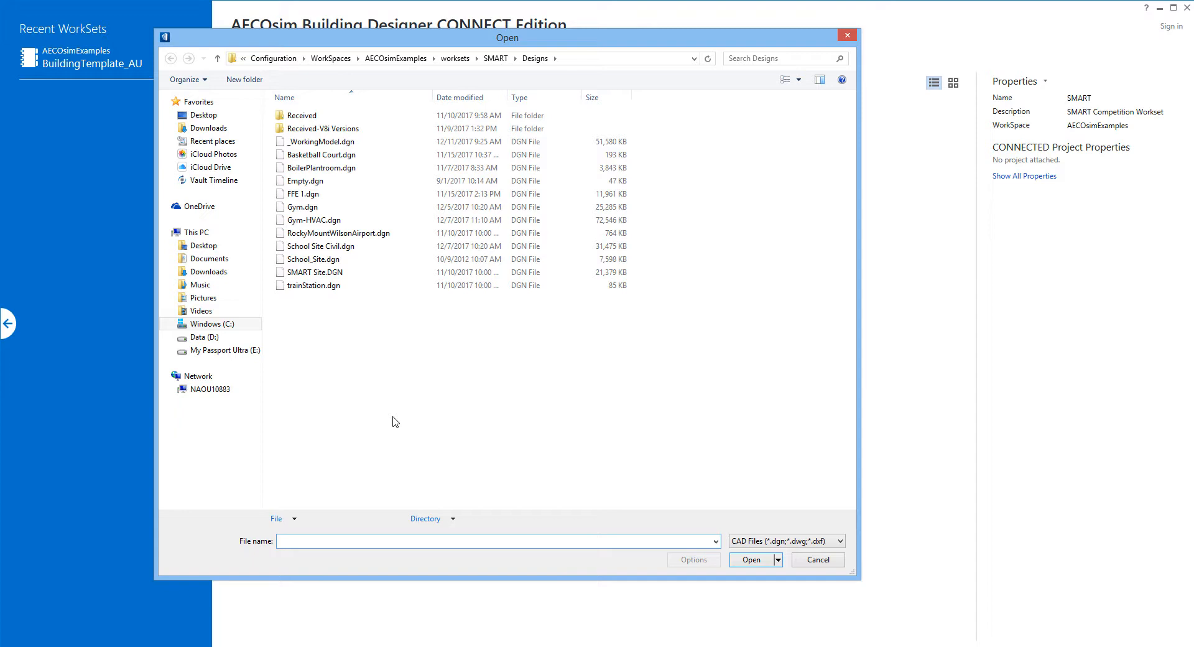
{"action": "double_click", "coordinate": [324, 145]}
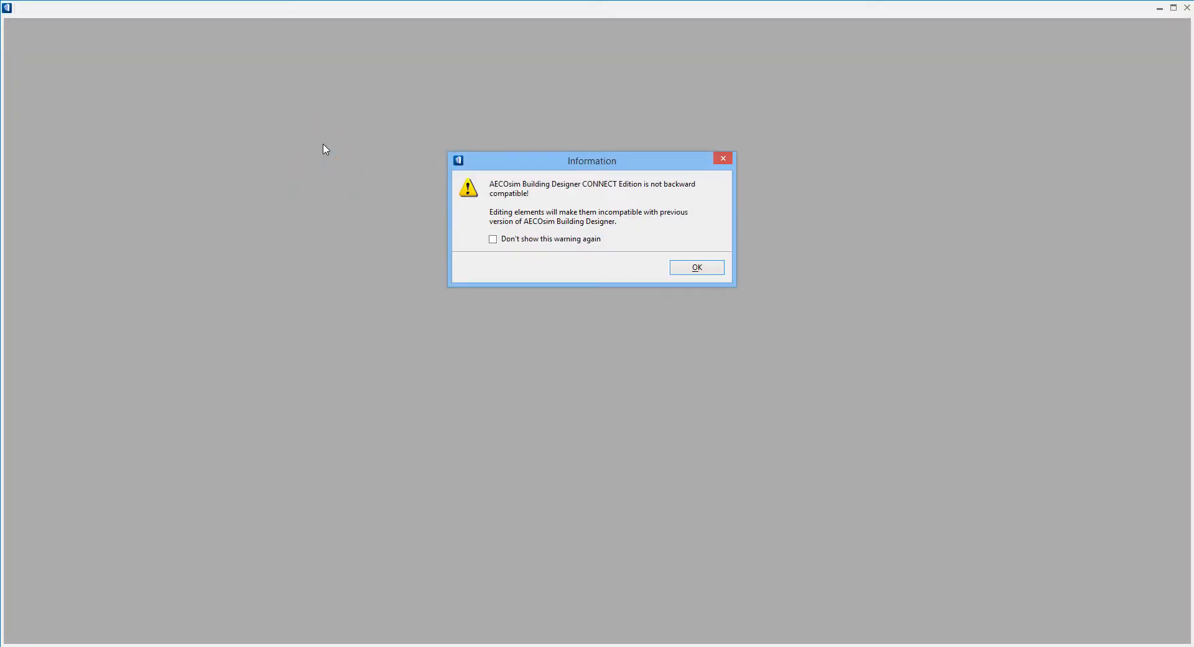
{"action": "left_click", "coordinate": [719, 272]}
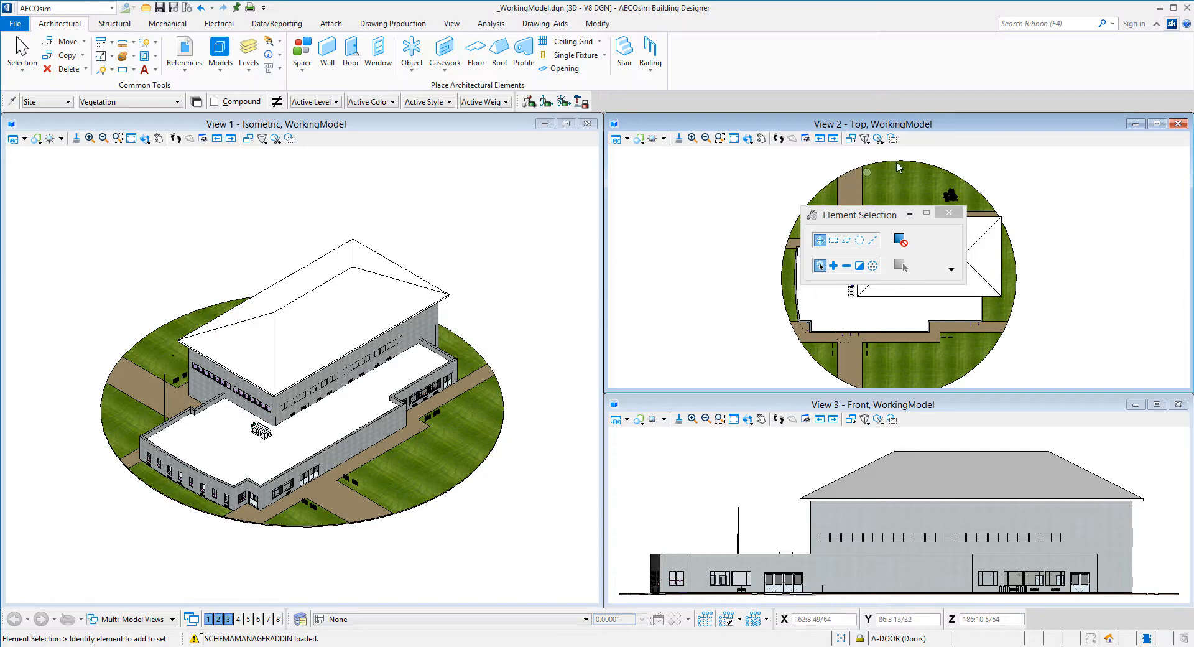
Move the Element Selection dialog off the top view, browse Structural tools, then return to Architectural
{"action": "left_click_drag", "start_coordinate": [882, 206], "coordinate": [263, 170]}
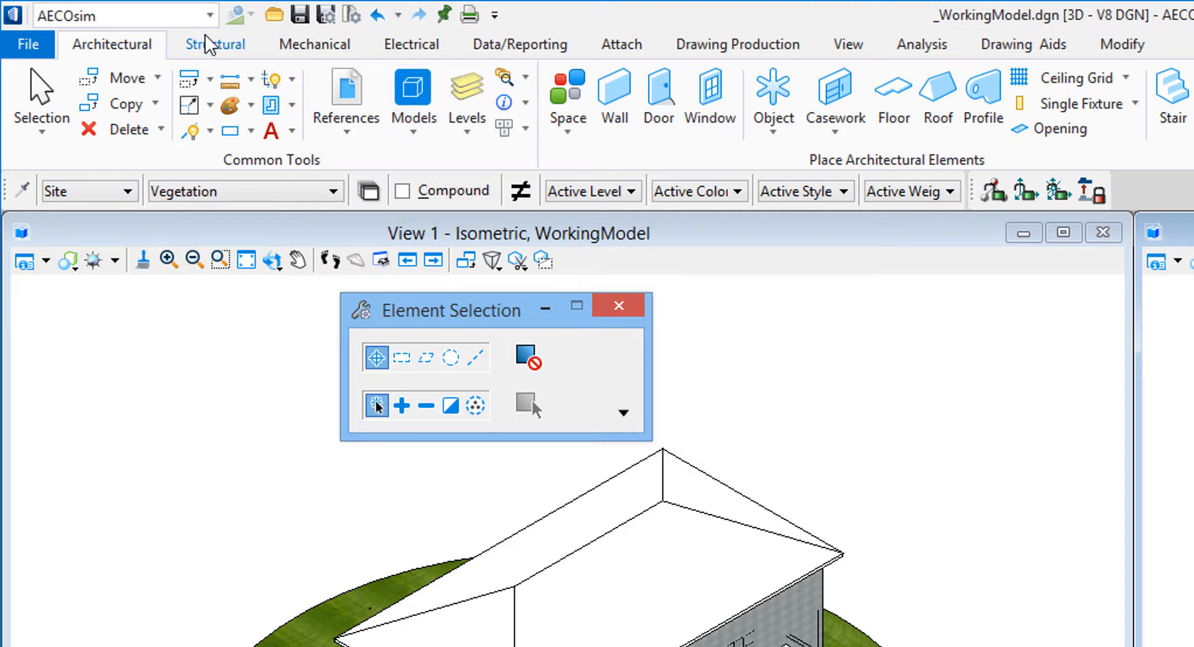
{"action": "left_click", "coordinate": [221, 49]}
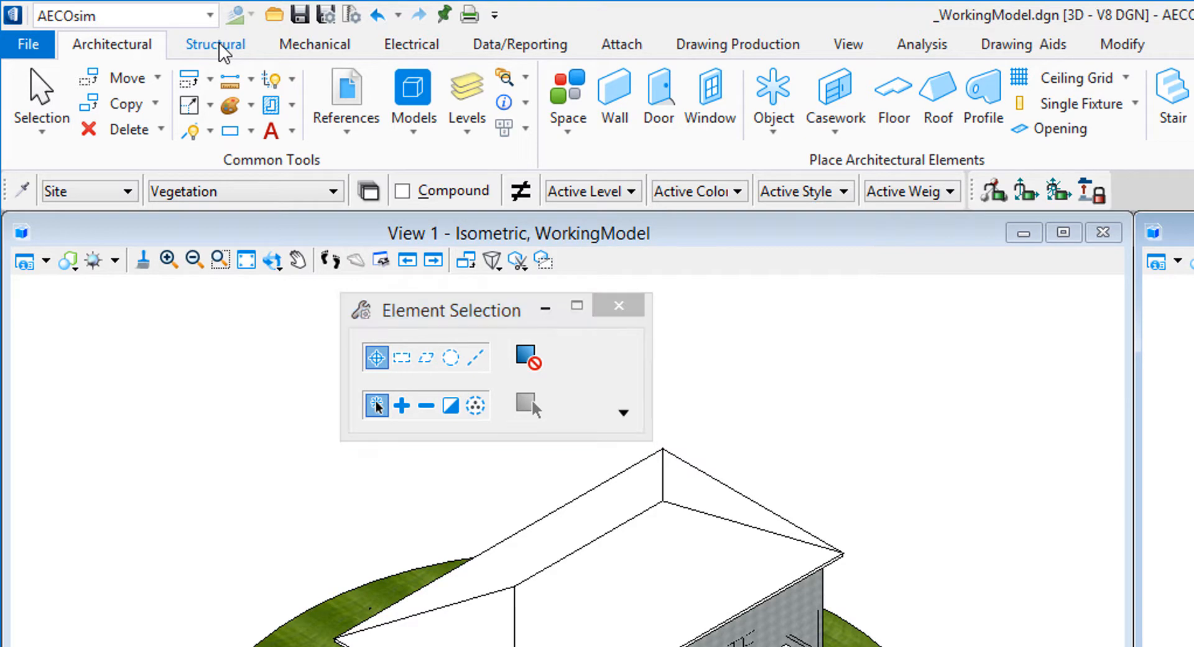
{"action": "left_click", "coordinate": [117, 51]}
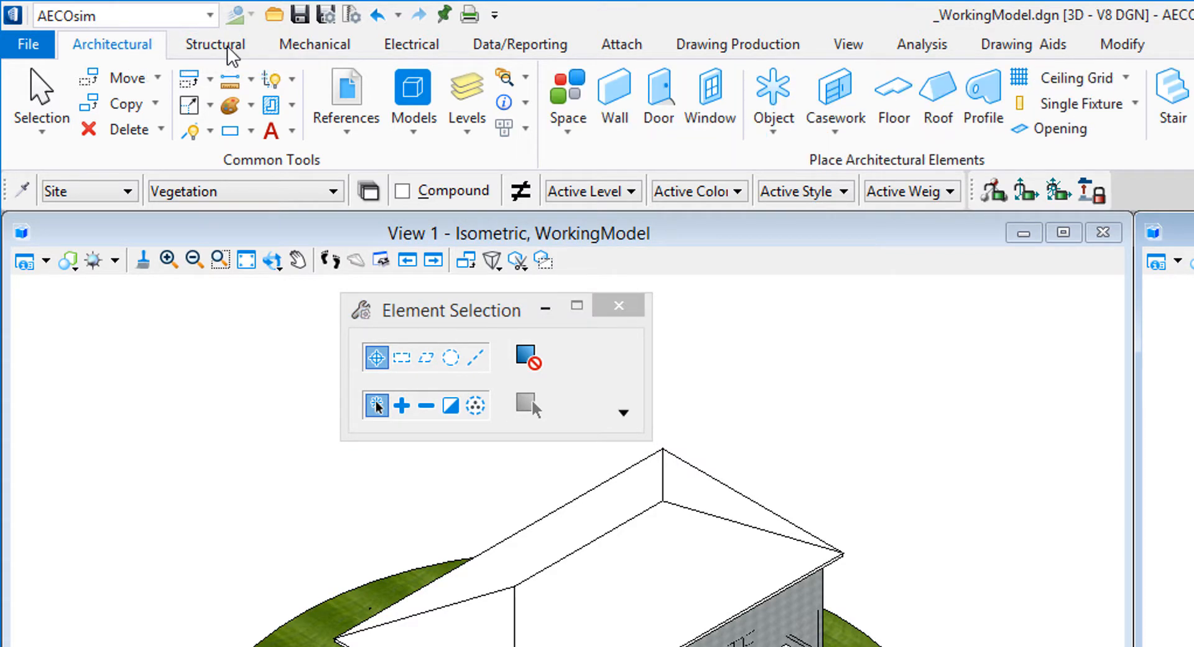
{"action": "left_click", "coordinate": [222, 51]}
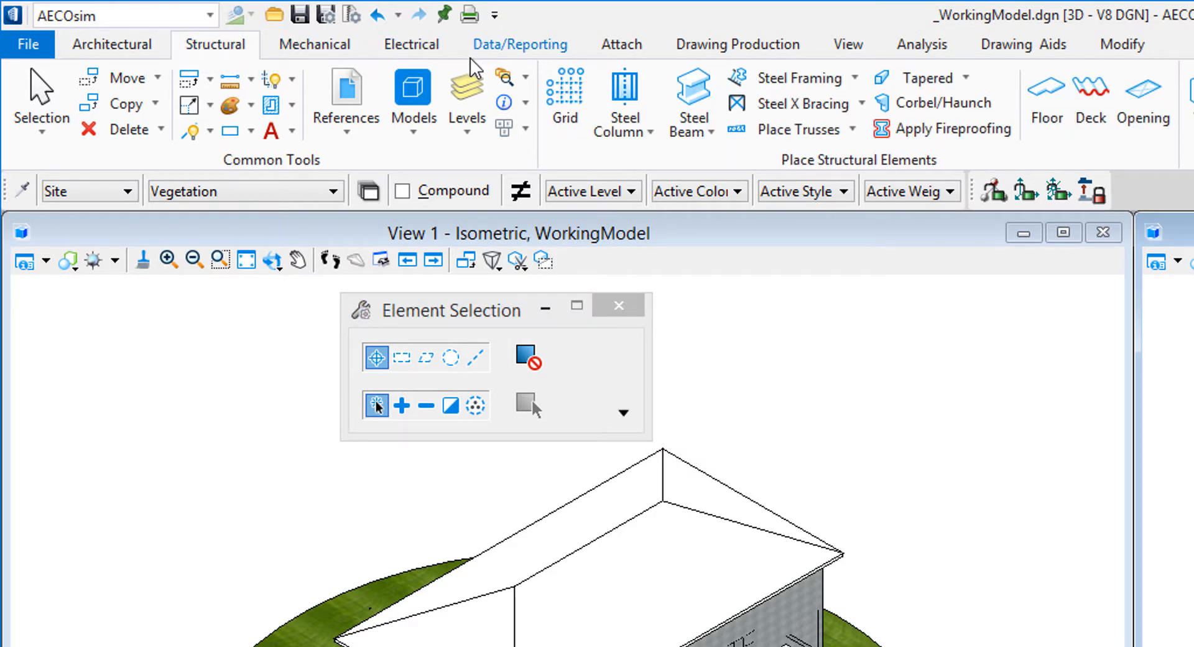
{"action": "left_click", "coordinate": [121, 49]}
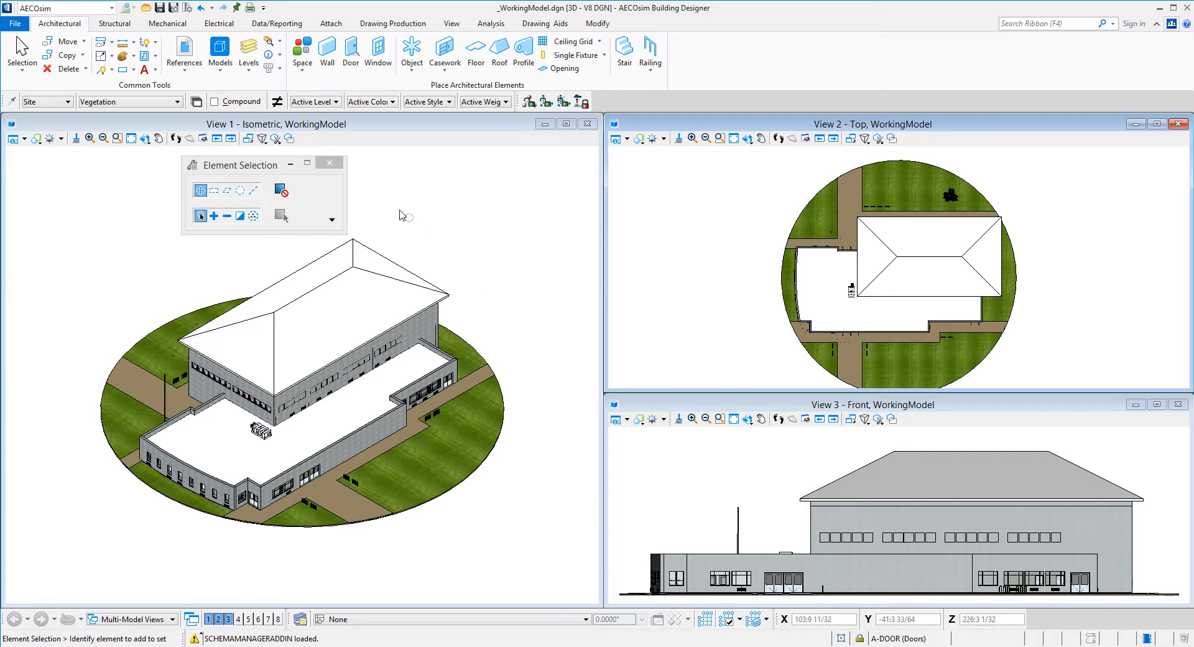
{"action": "left_click", "coordinate": [194, 60]}
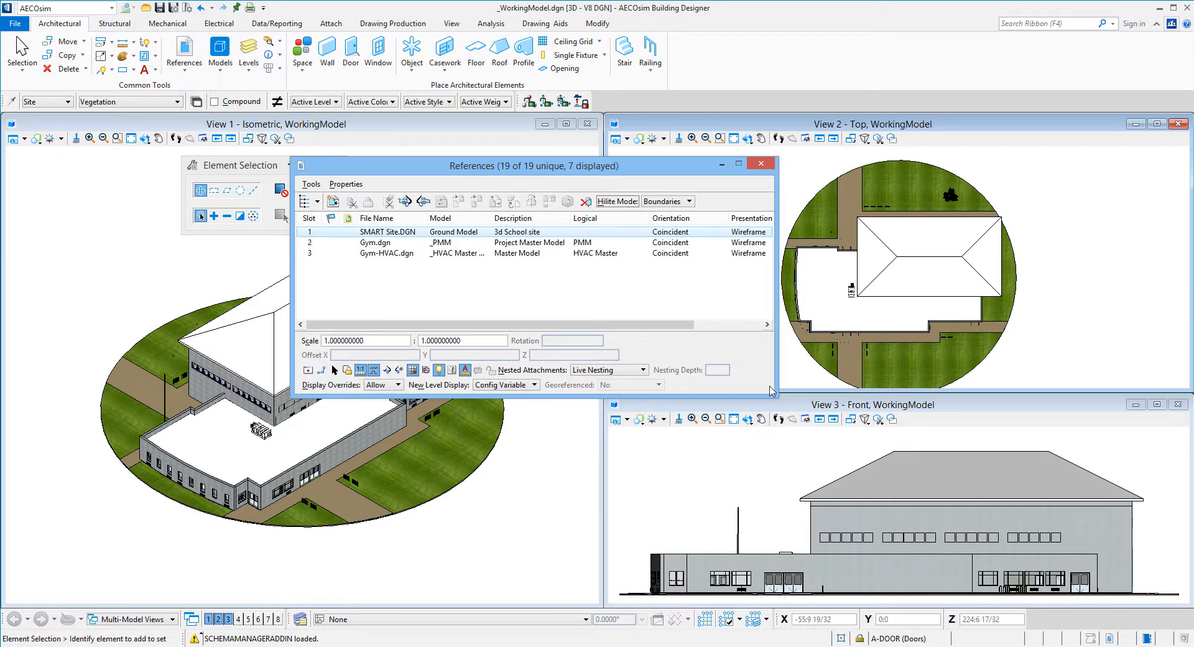
{"action": "left_click_drag", "start_coordinate": [774, 395], "coordinate": [902, 436]}
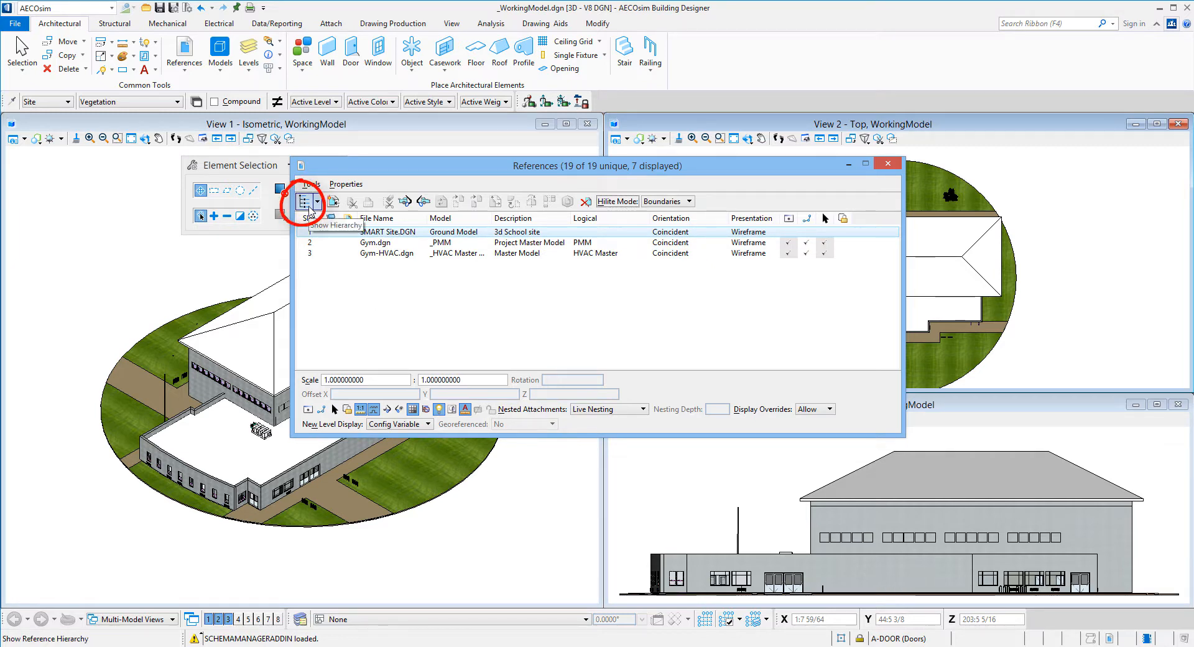
{"action": "left_click", "coordinate": [306, 204]}
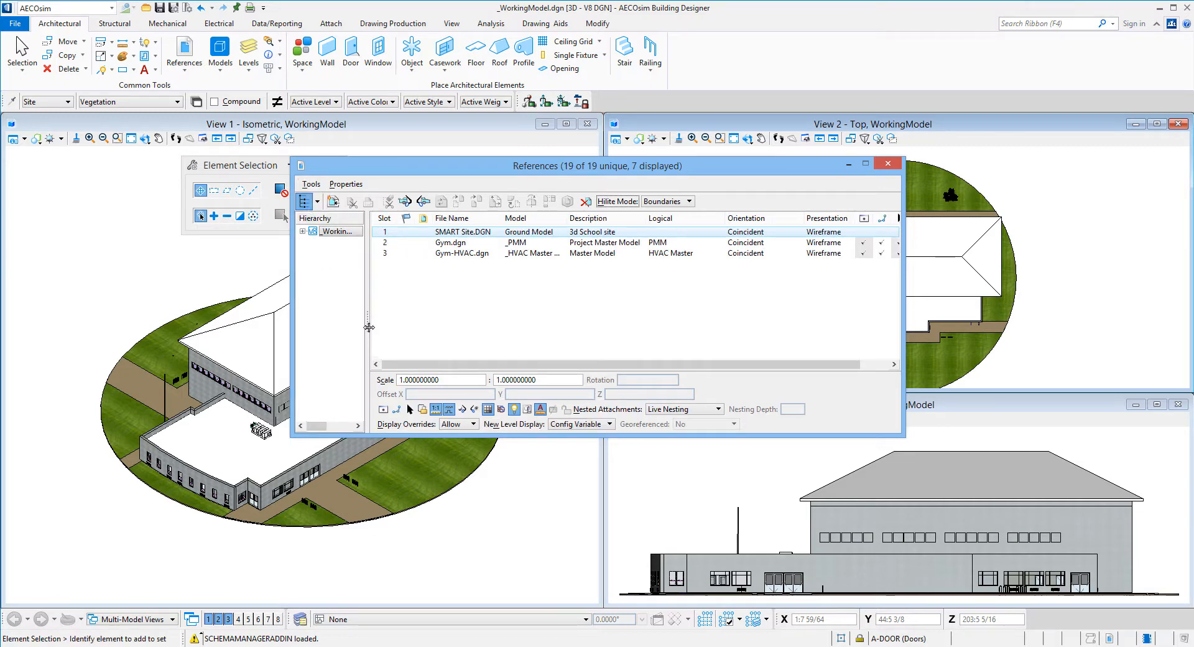
{"action": "left_click_drag", "start_coordinate": [369, 327], "coordinate": [456, 336]}
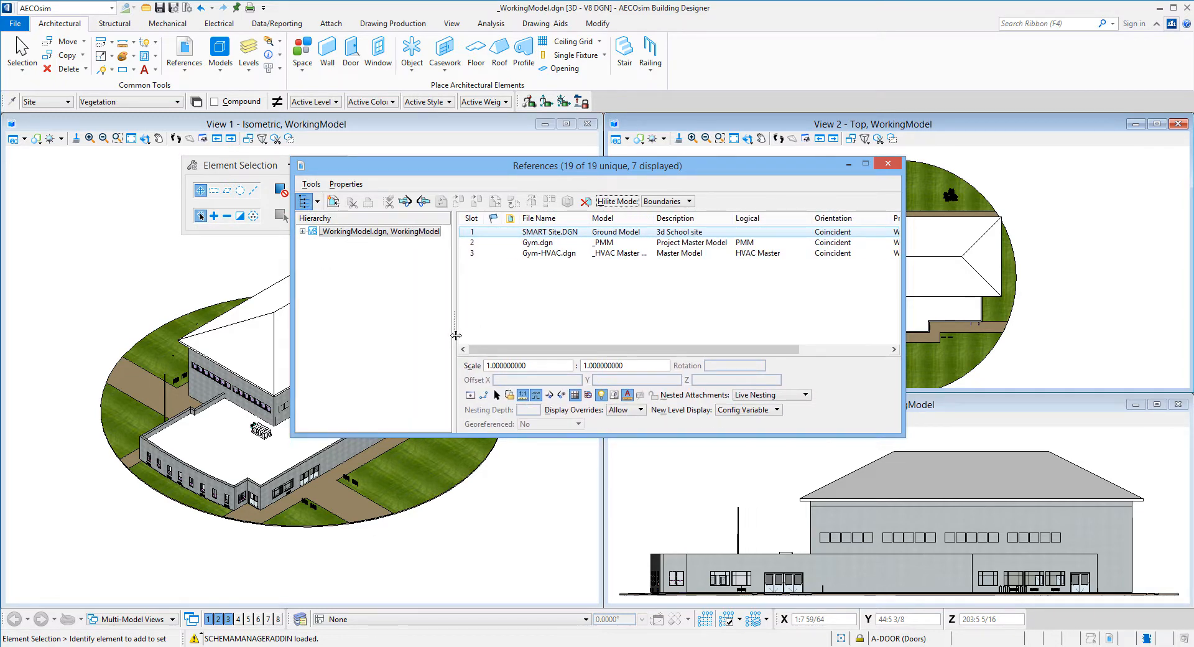
{"action": "left_click", "coordinate": [302, 231]}
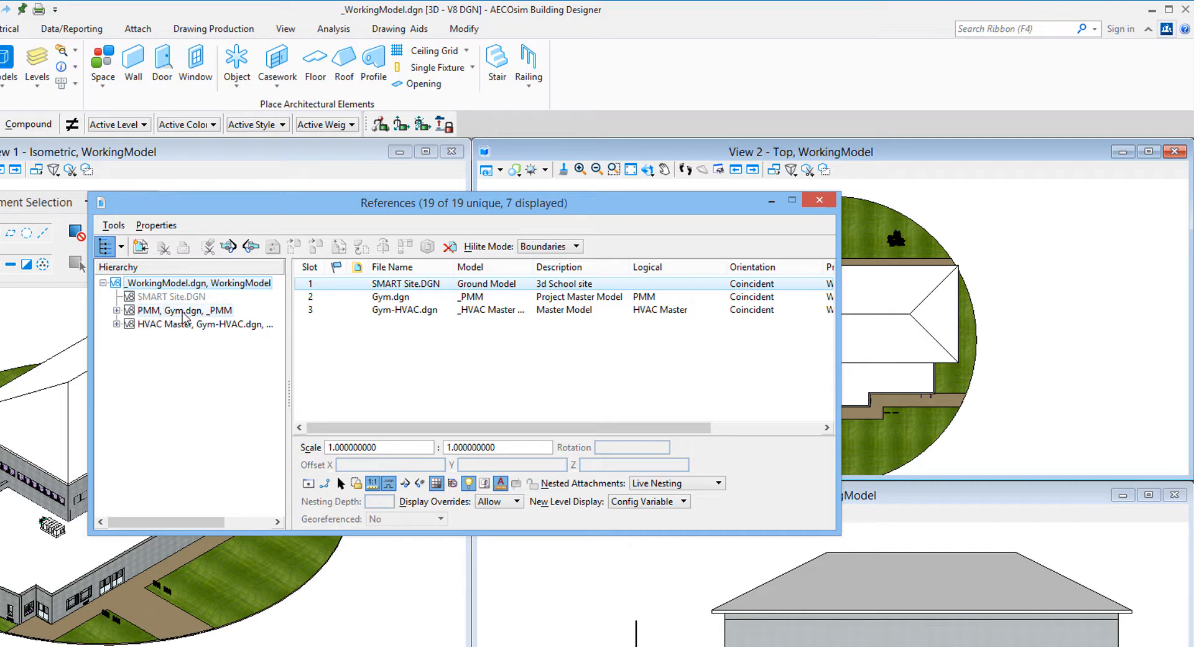
{"action": "left_click", "coordinate": [117, 310]}
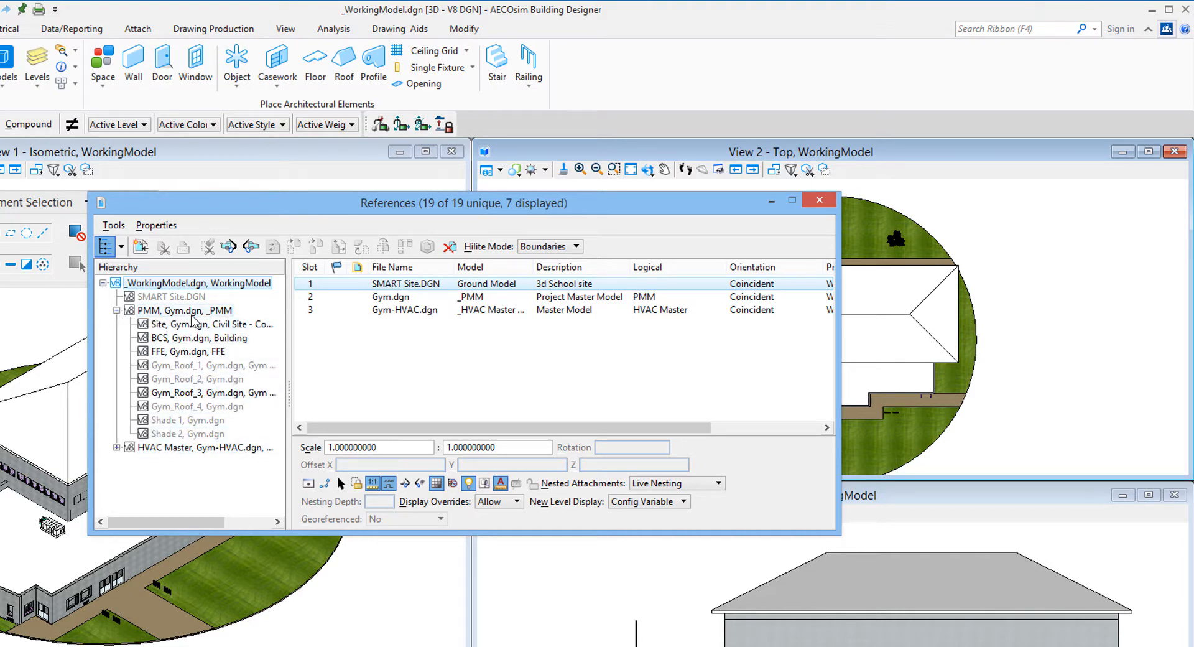
{"action": "left_click", "coordinate": [193, 311]}
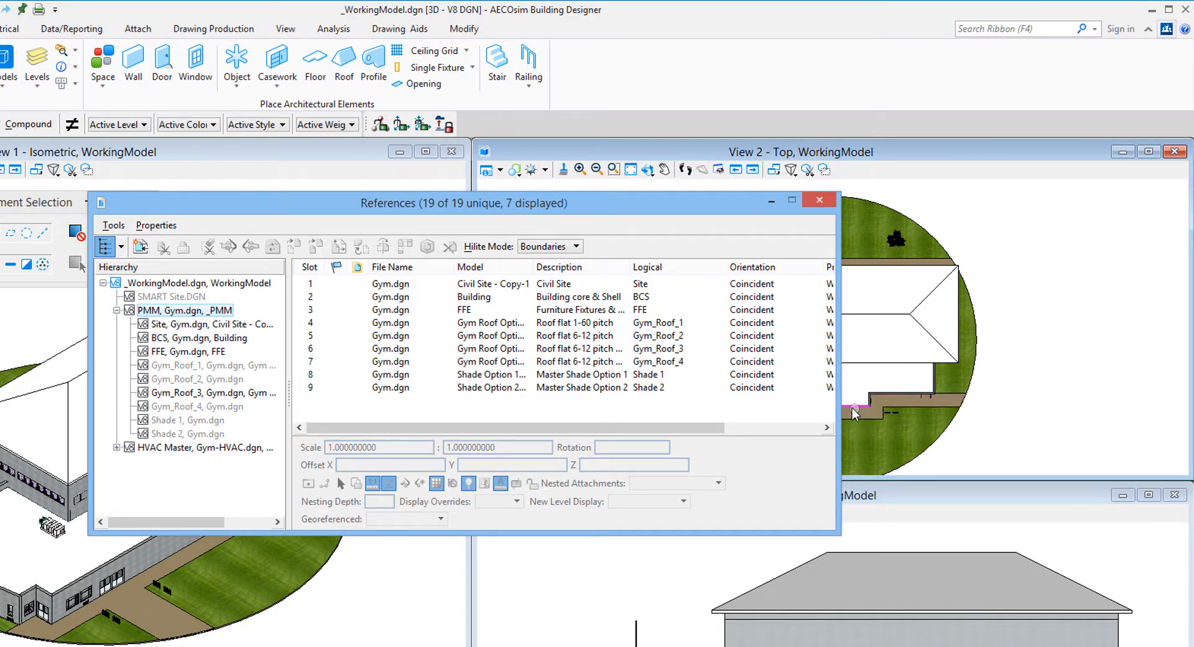
{"action": "left_click_drag", "start_coordinate": [839, 415], "coordinate": [996, 420]}
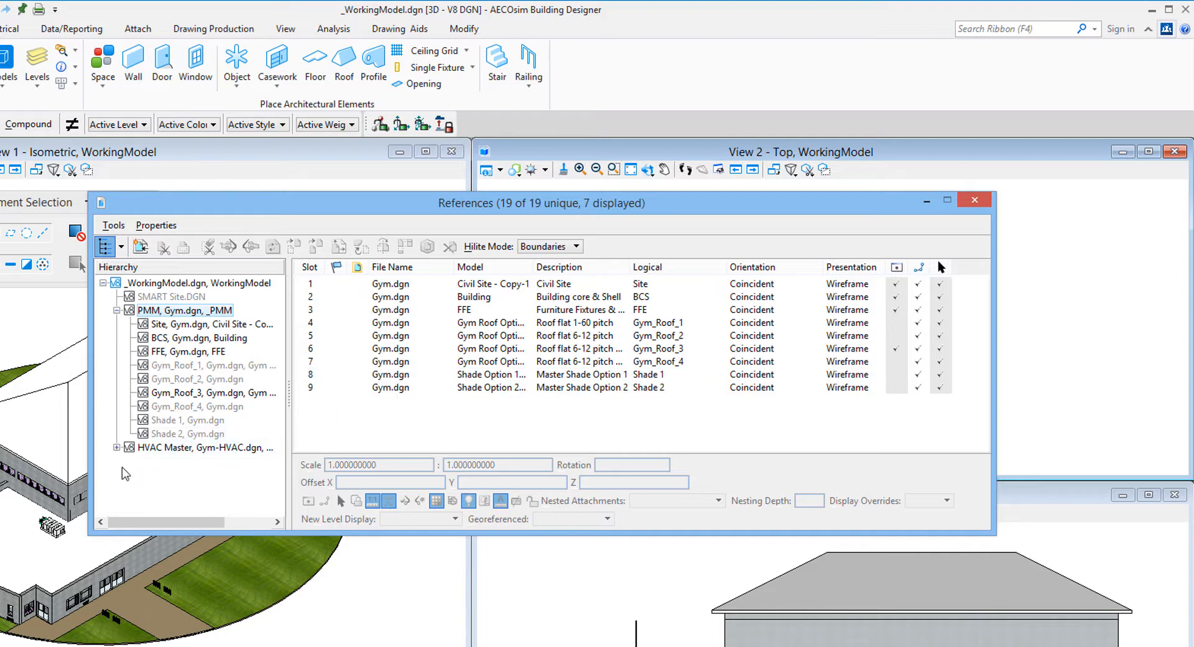
{"action": "left_click", "coordinate": [151, 449]}
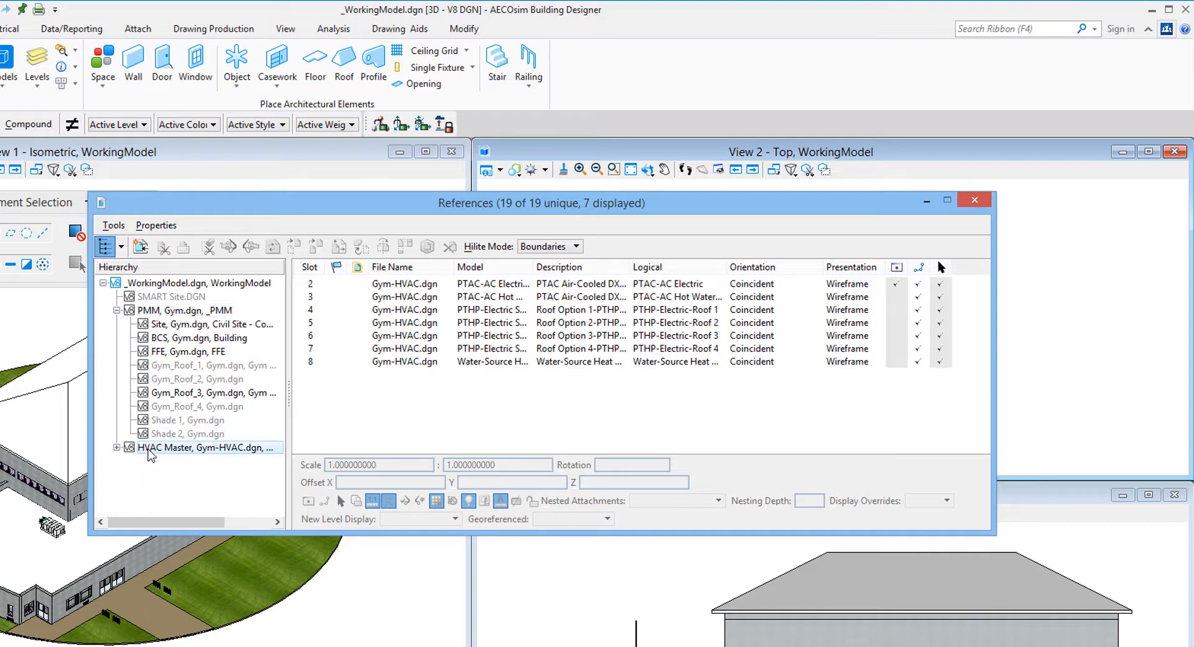
{"action": "left_click", "coordinate": [117, 448]}
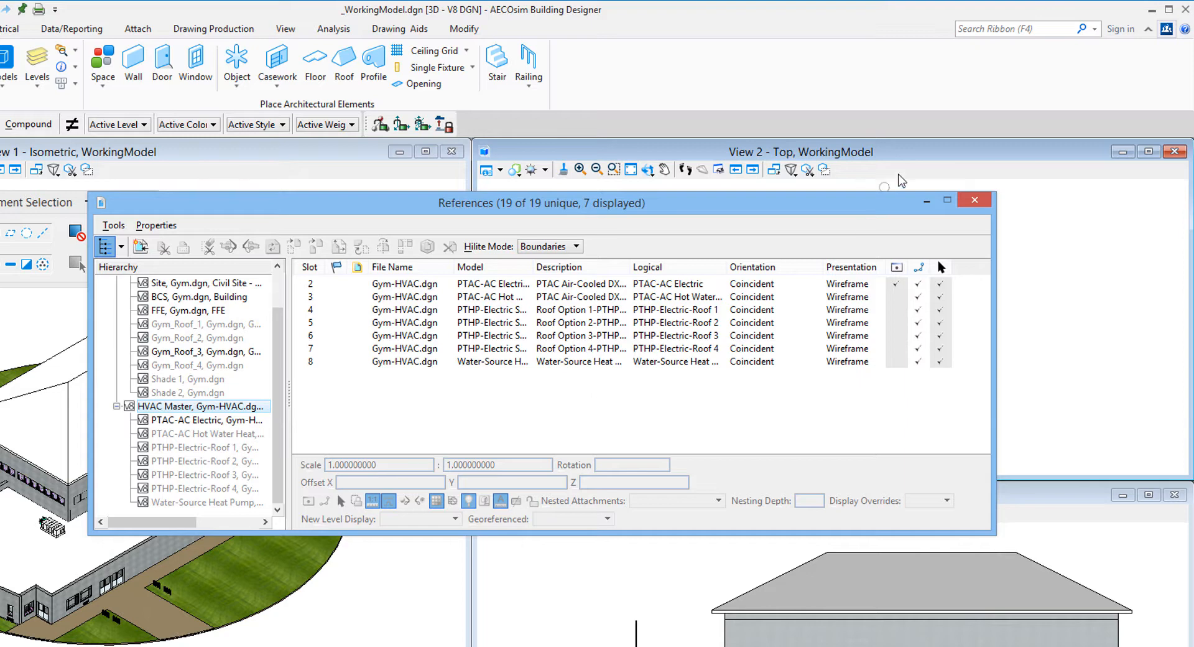
{"action": "left_click", "coordinate": [975, 202]}
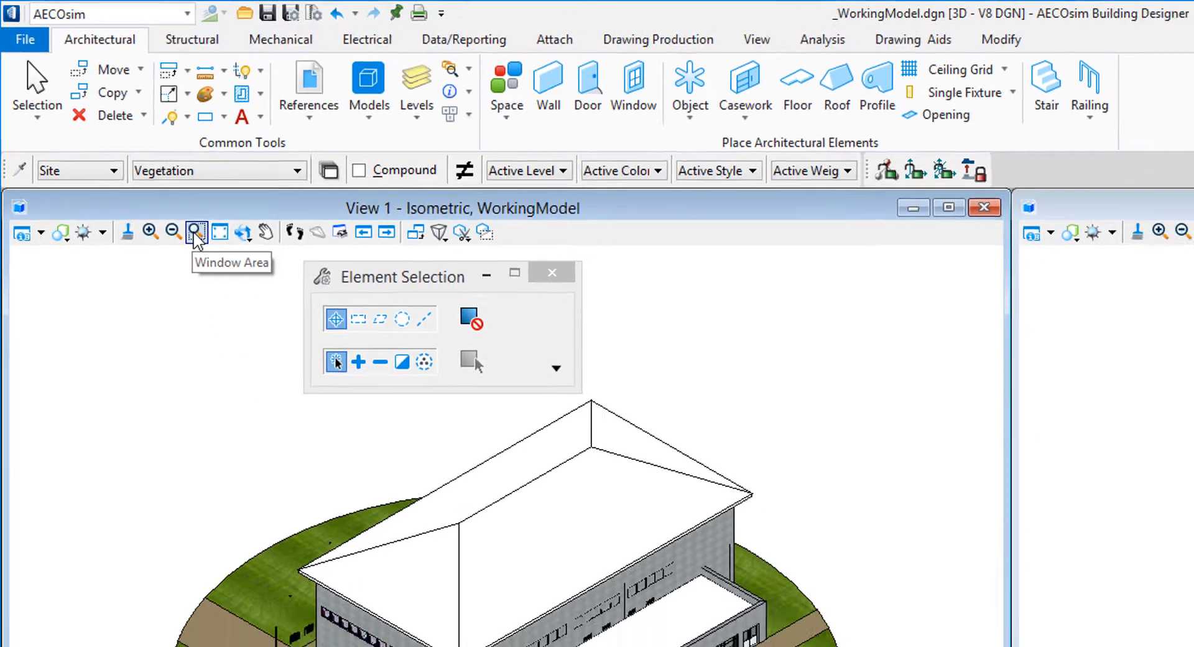
{"action": "left_click", "coordinate": [212, 254]}
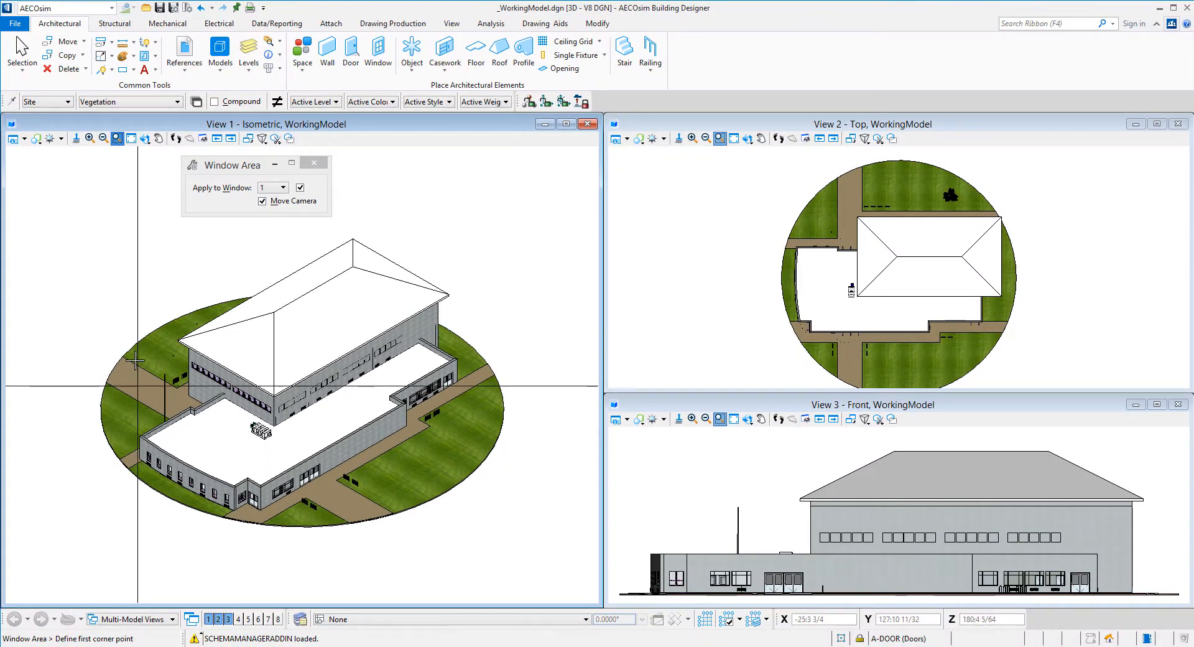
{"action": "left_click", "coordinate": [134, 318]}
{"action": "left_click", "coordinate": [303, 461]}
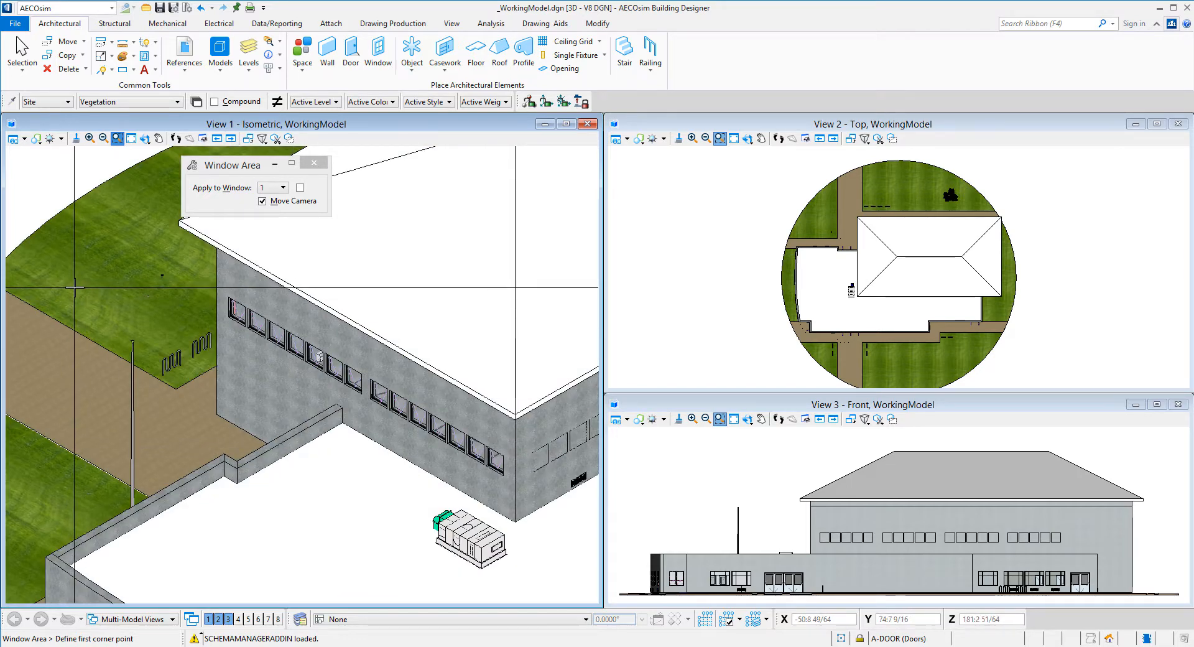
{"action": "left_click", "coordinate": [132, 139]}
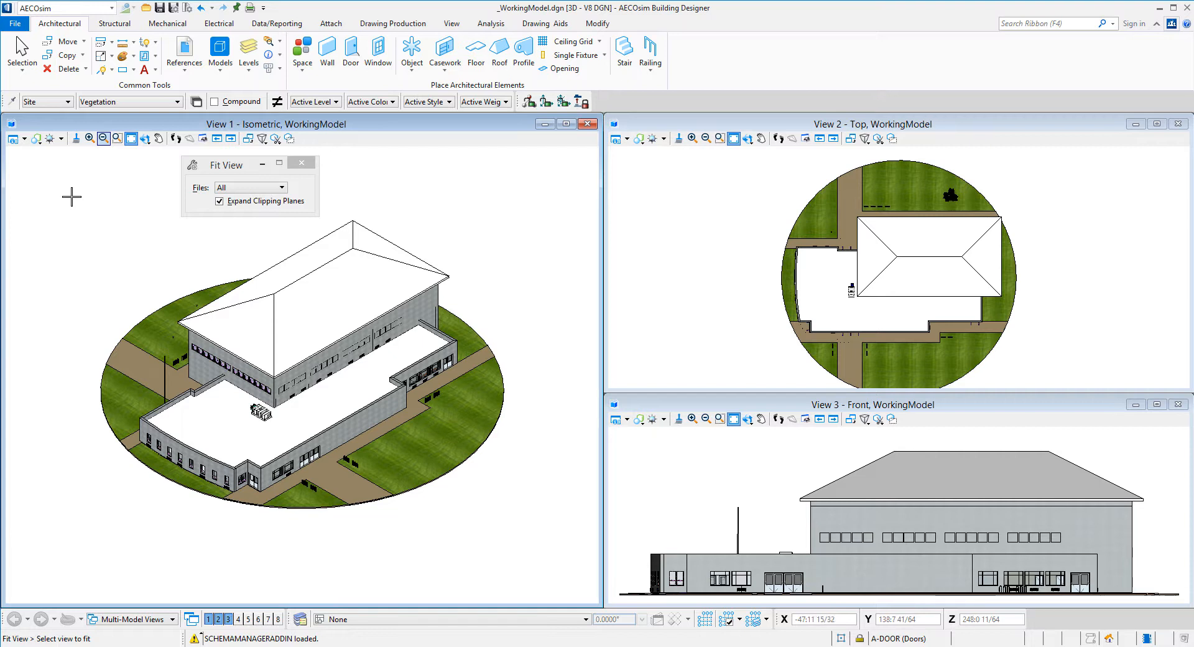
{"action": "left_click", "coordinate": [144, 138]}
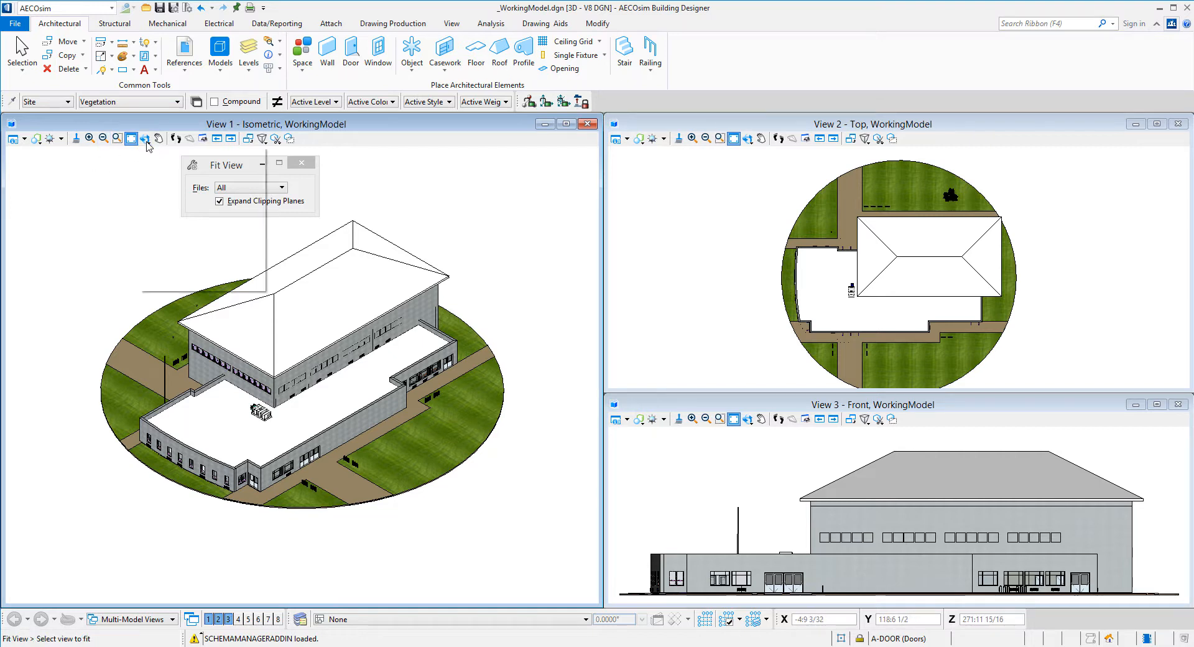
{"action": "left_click", "coordinate": [158, 183]}
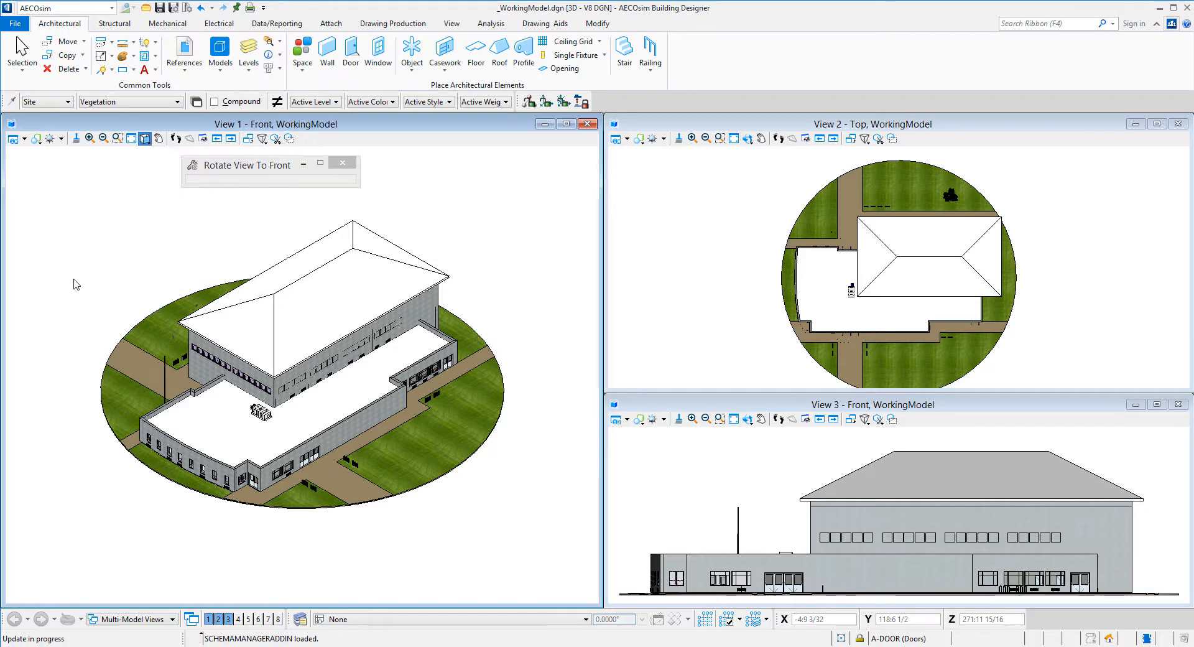
{"action": "left_click", "coordinate": [149, 141]}
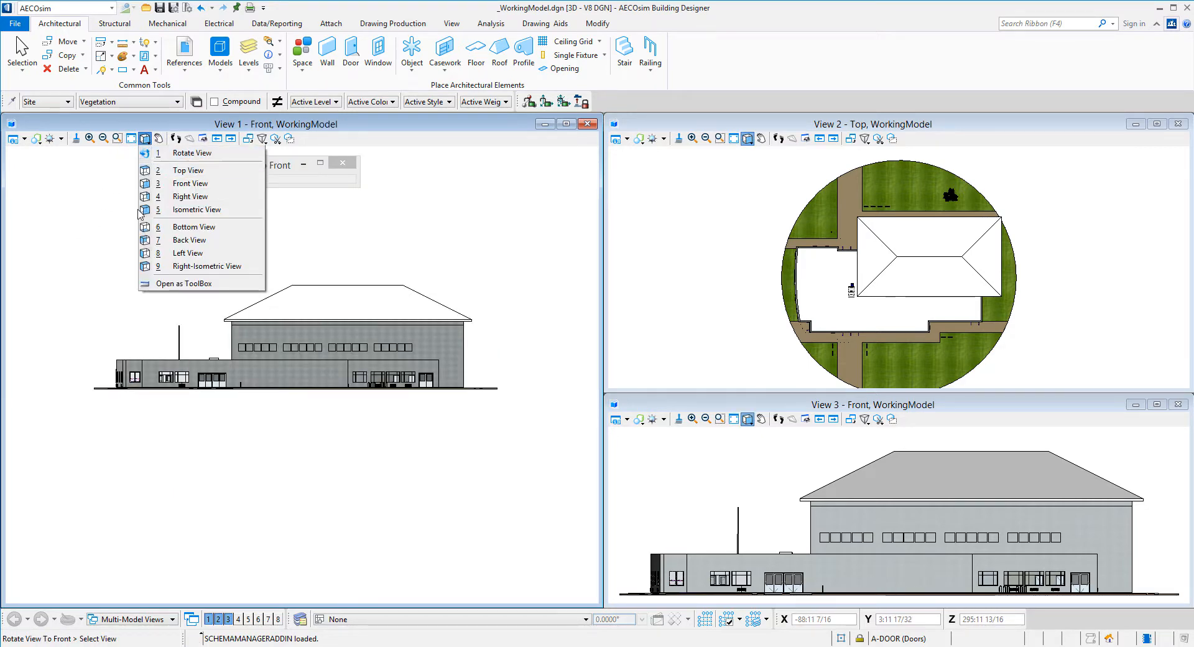
{"action": "left_click", "coordinate": [182, 170]}
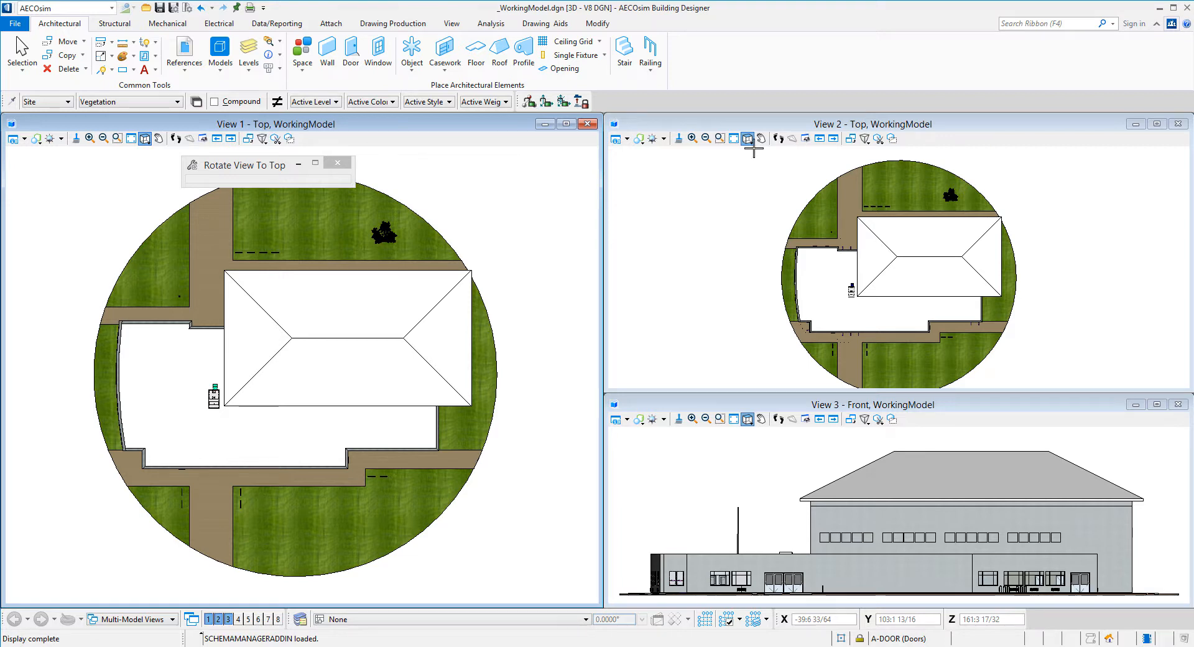
{"action": "left_click", "coordinate": [865, 130]}
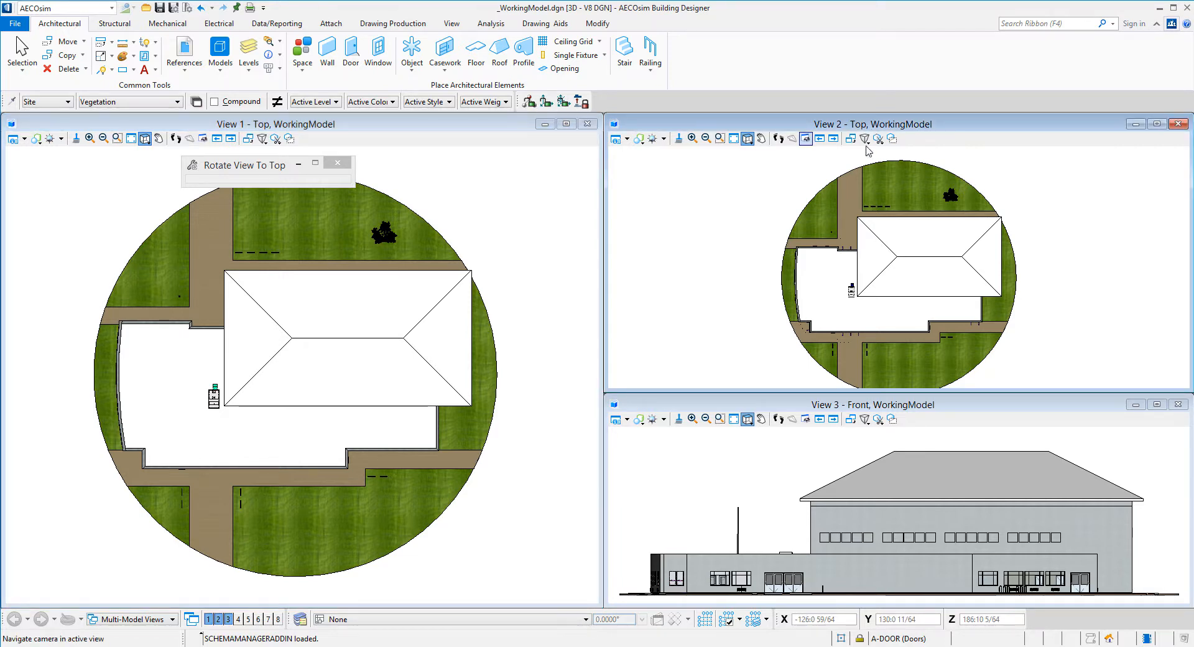
{"action": "left_click", "coordinate": [866, 411]}
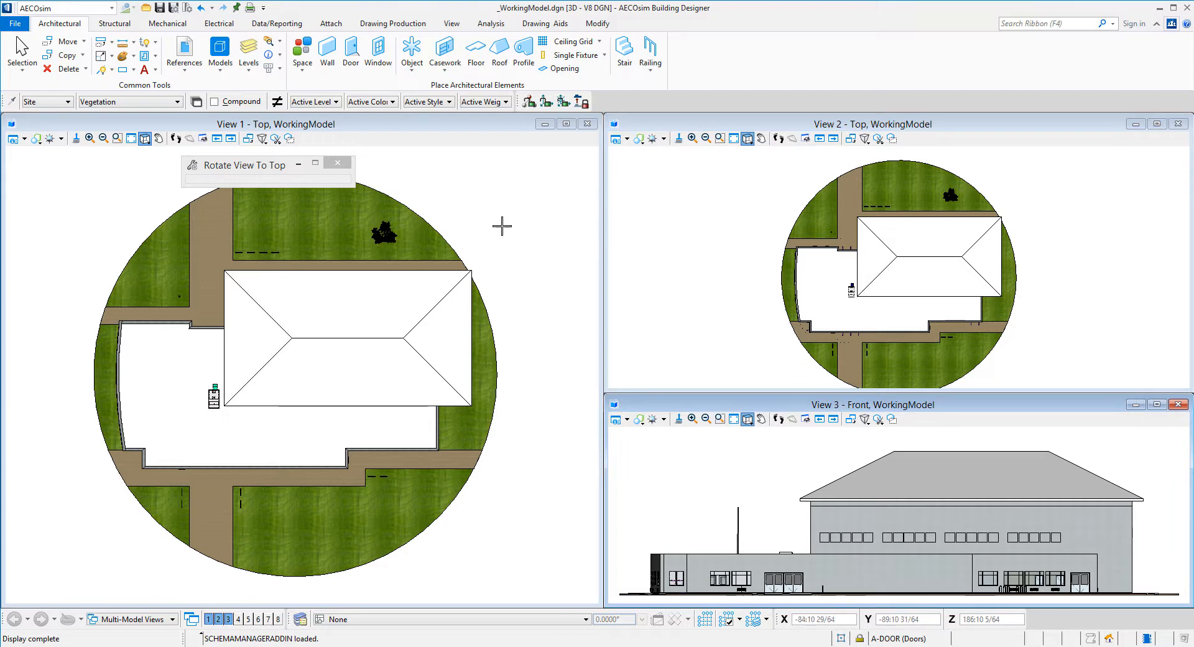
{"action": "left_click", "coordinate": [217, 139]}
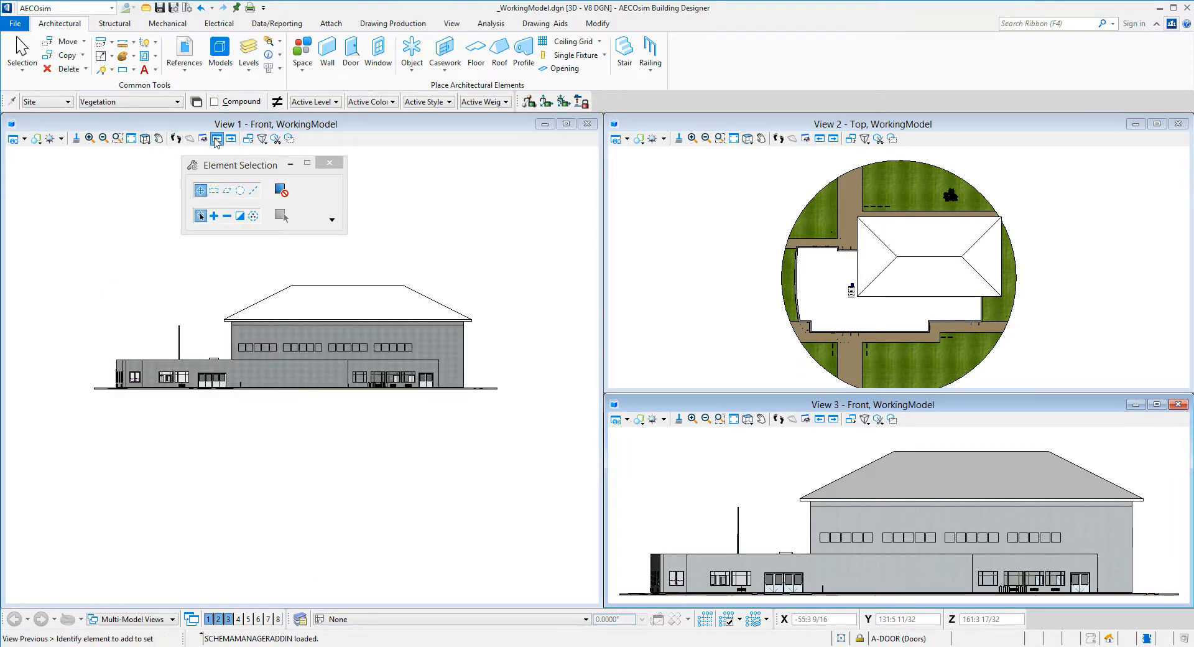
{"action": "left_click", "coordinate": [217, 139]}
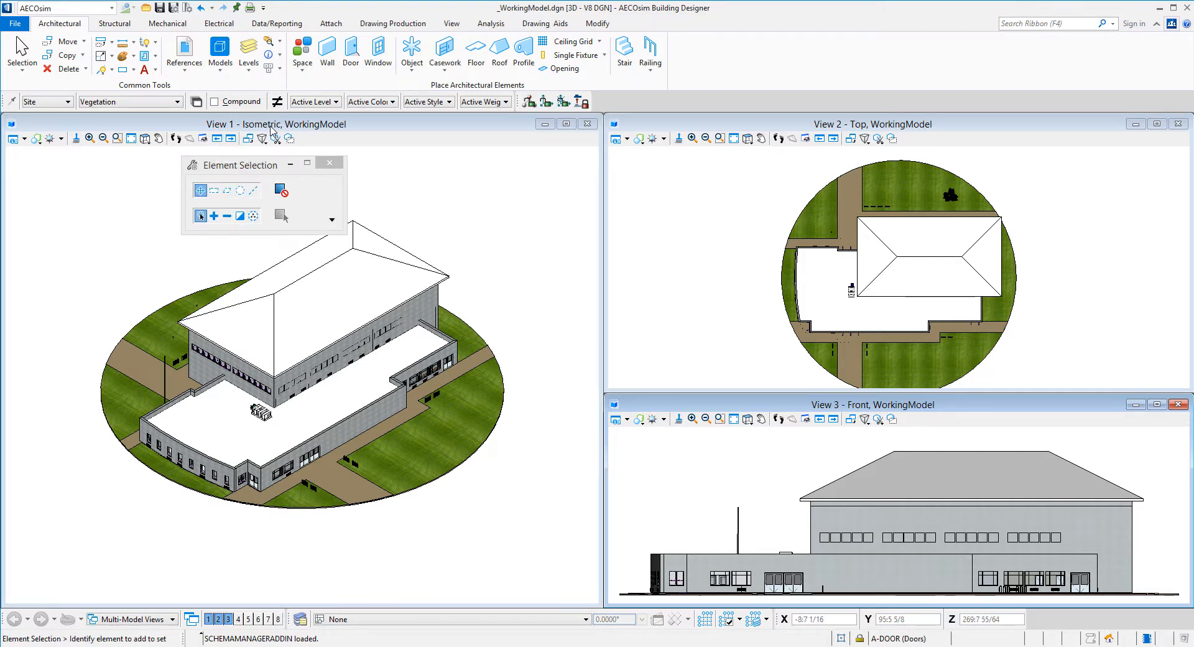
{"action": "left_click", "coordinate": [145, 138]}
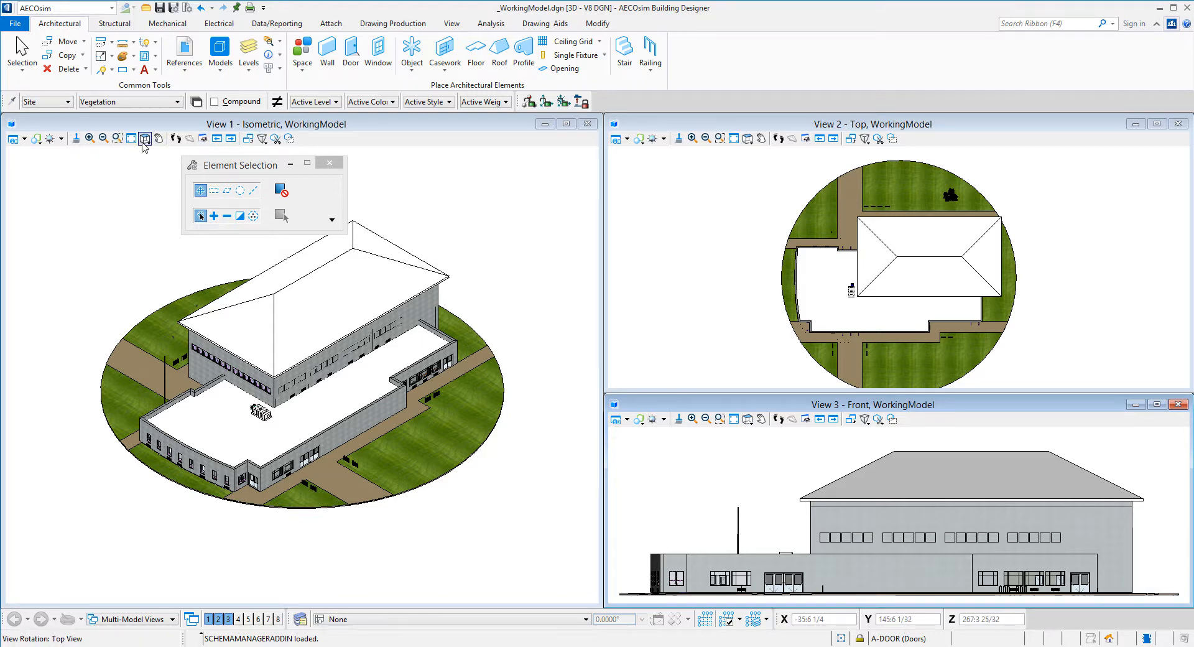
{"action": "left_click", "coordinate": [144, 140]}
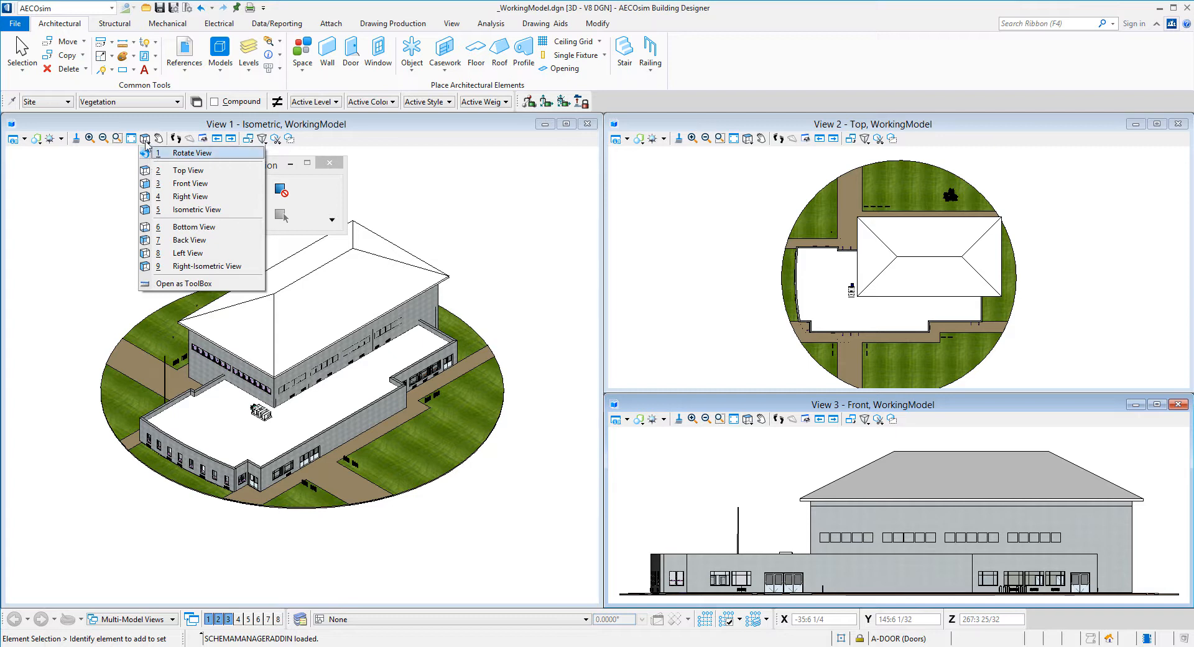
{"action": "left_click", "coordinate": [183, 157]}
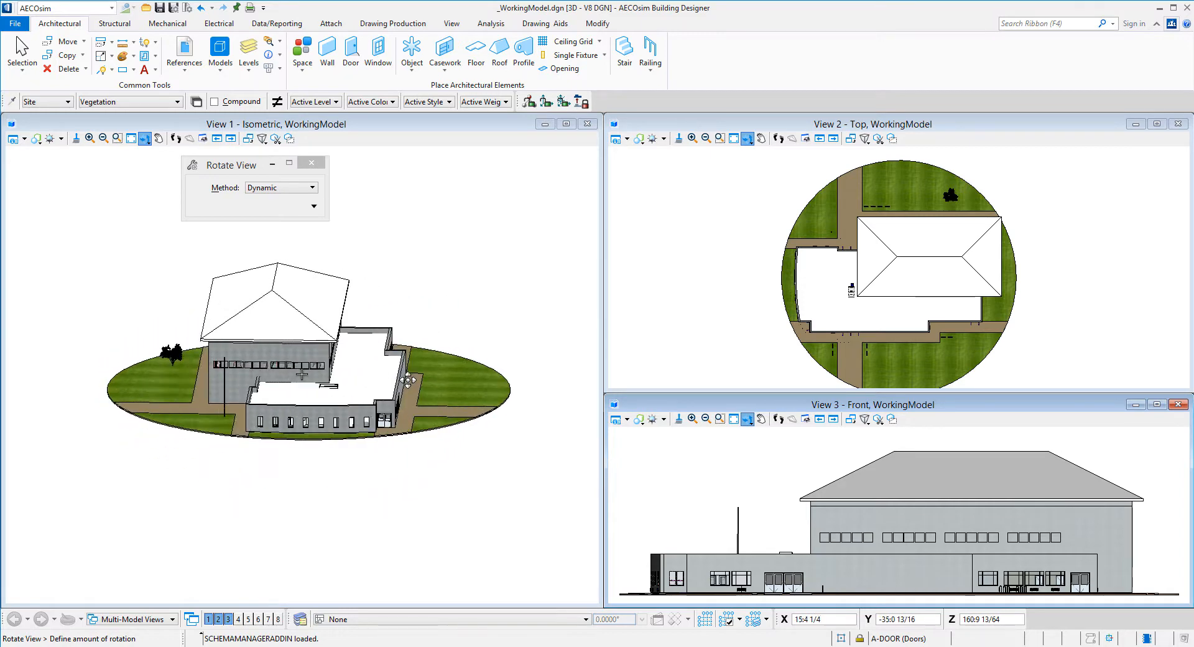
{"action": "left_click", "coordinate": [153, 329]}
{"action": "right_click", "coordinate": [119, 324]}
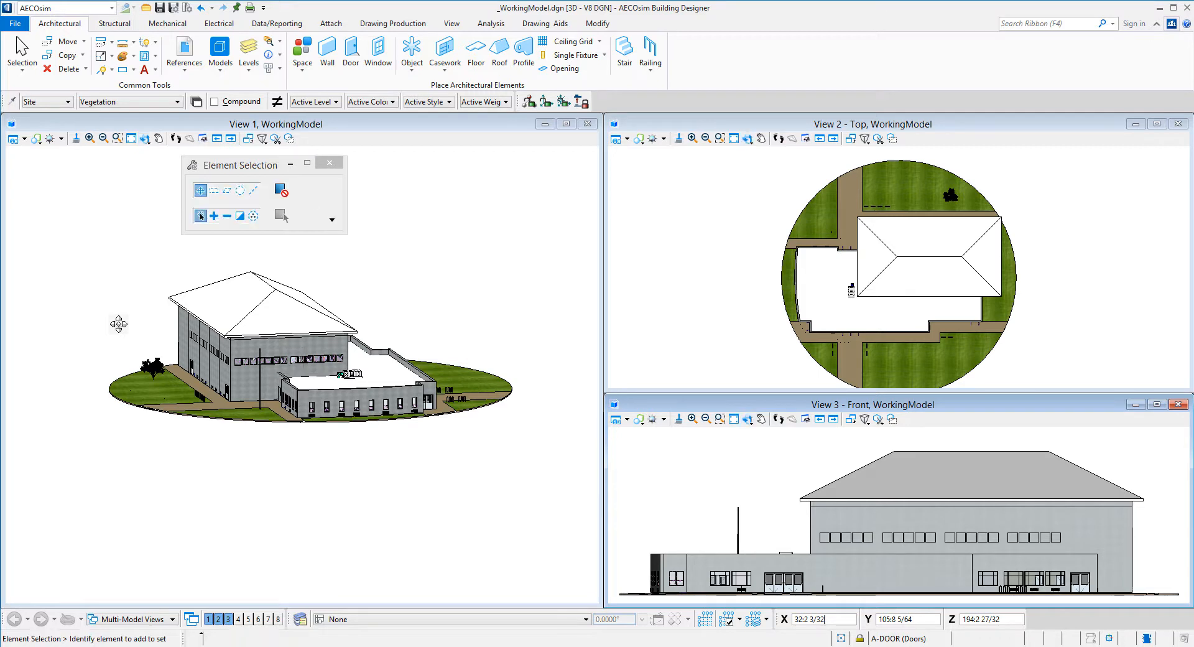
{"action": "left_click", "coordinate": [157, 366]}
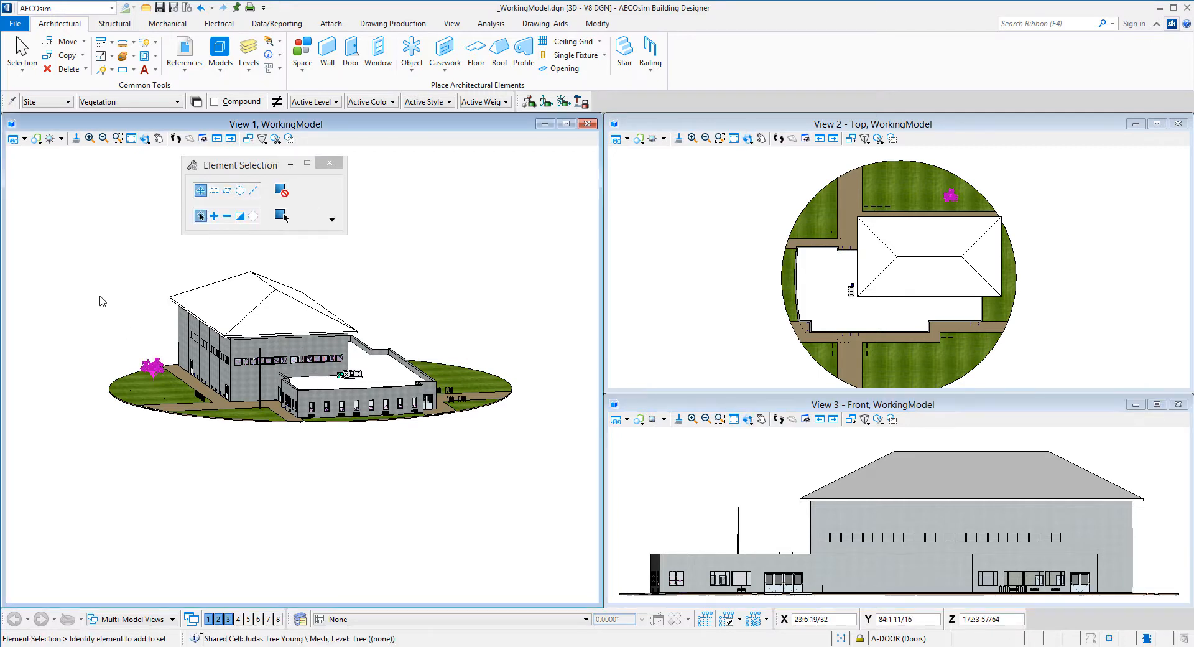
{"action": "left_click", "coordinate": [103, 301]}
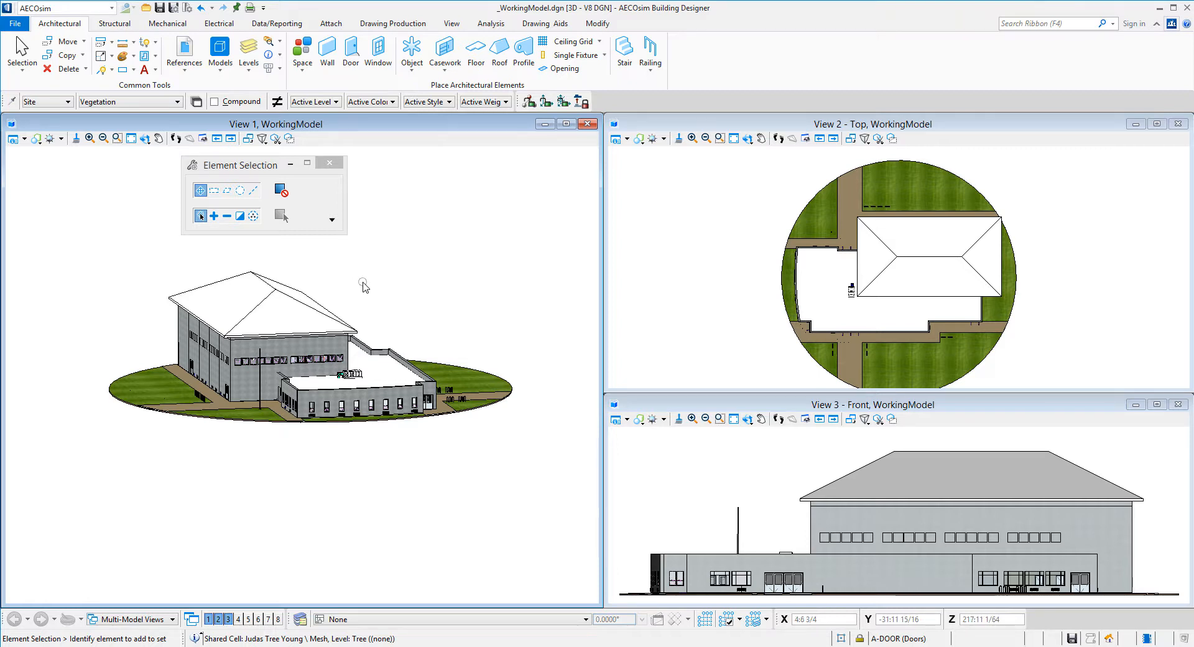
{"action": "left_click", "coordinate": [145, 139]}
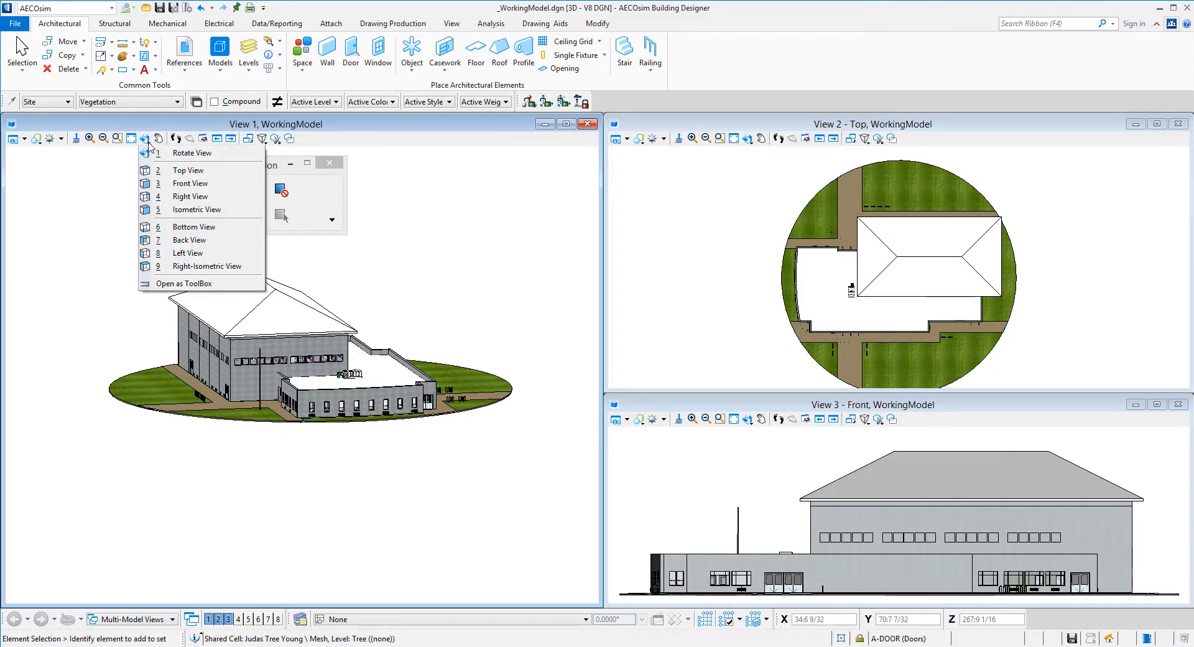
{"action": "left_click", "coordinate": [180, 210]}
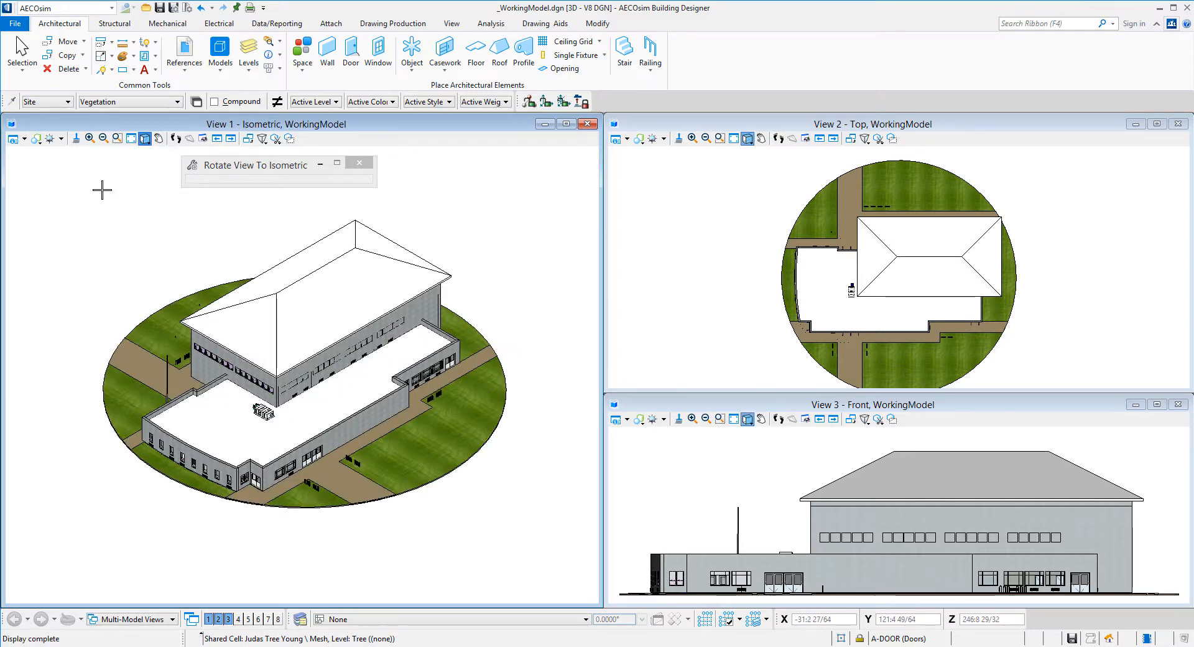
Preview View 1 in the default Monochrome and then the default Wireframe display styles
{"action": "left_click", "coordinate": [36, 139]}
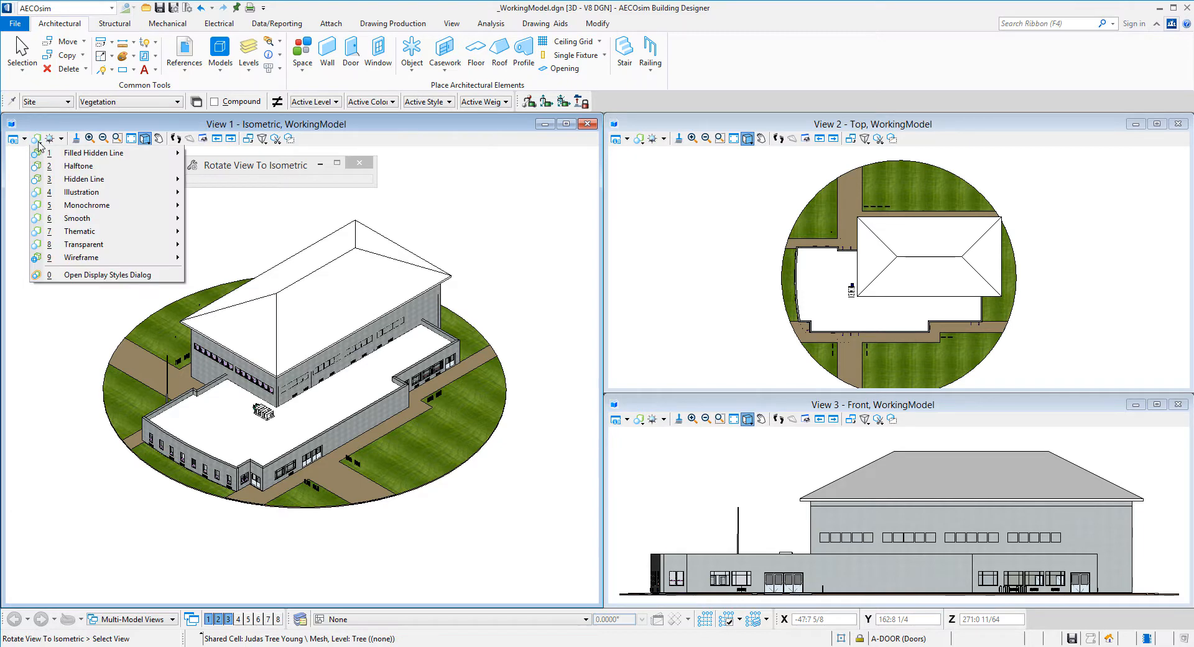
{"action": "mouse_move", "coordinate": [170, 206]}
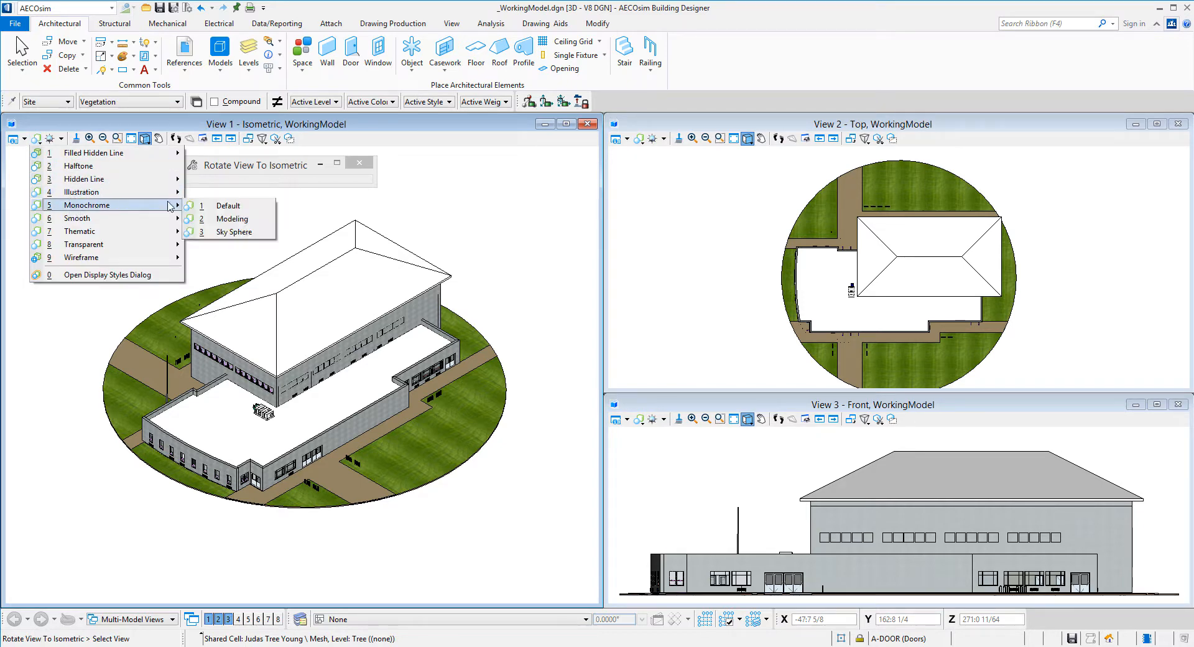
{"action": "left_click", "coordinate": [225, 206]}
{"action": "left_click", "coordinate": [200, 272]}
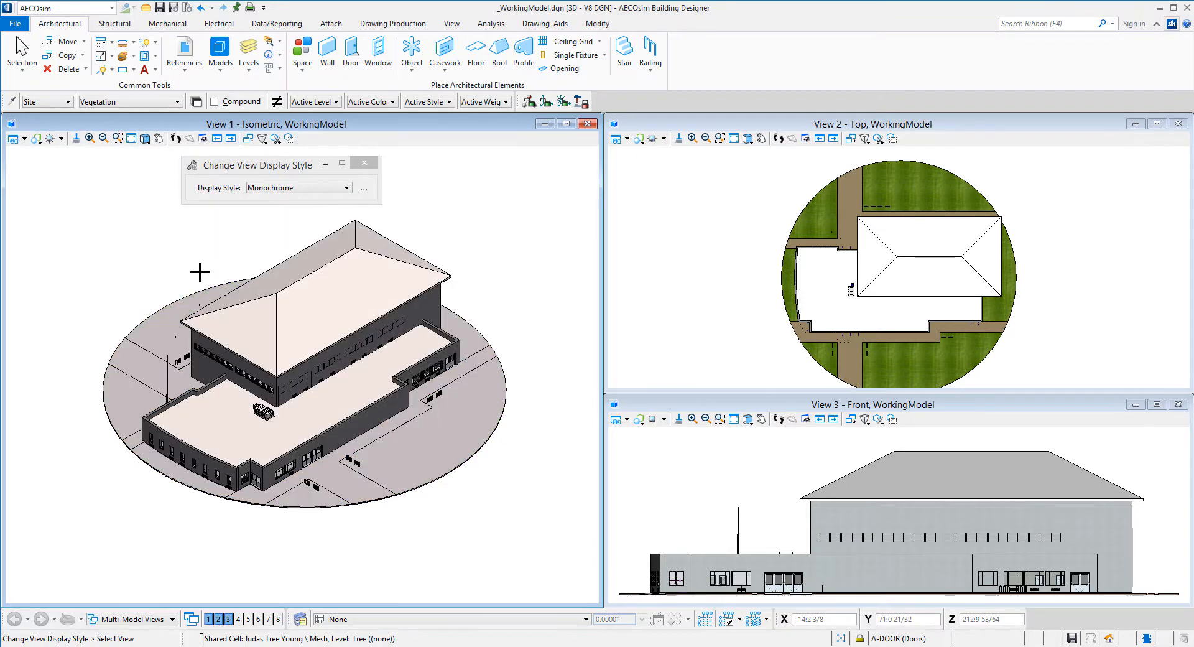
{"action": "left_click", "coordinate": [37, 140]}
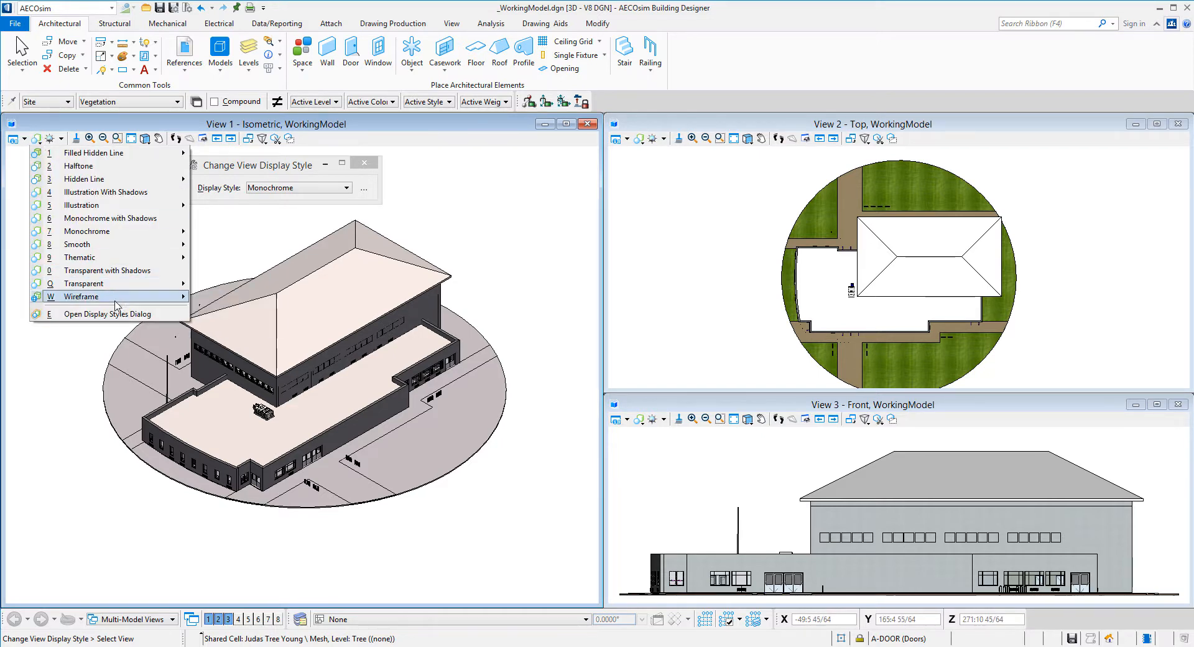
{"action": "mouse_move", "coordinate": [121, 297]}
{"action": "left_click", "coordinate": [218, 297]}
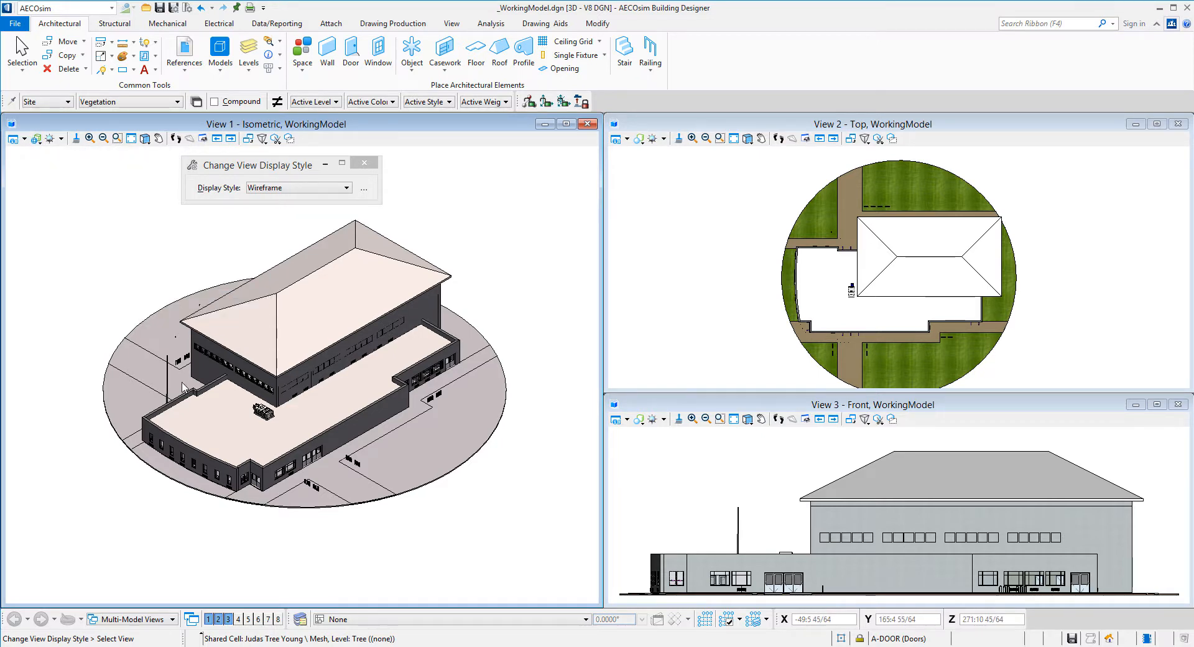
{"action": "left_click", "coordinate": [183, 386]}
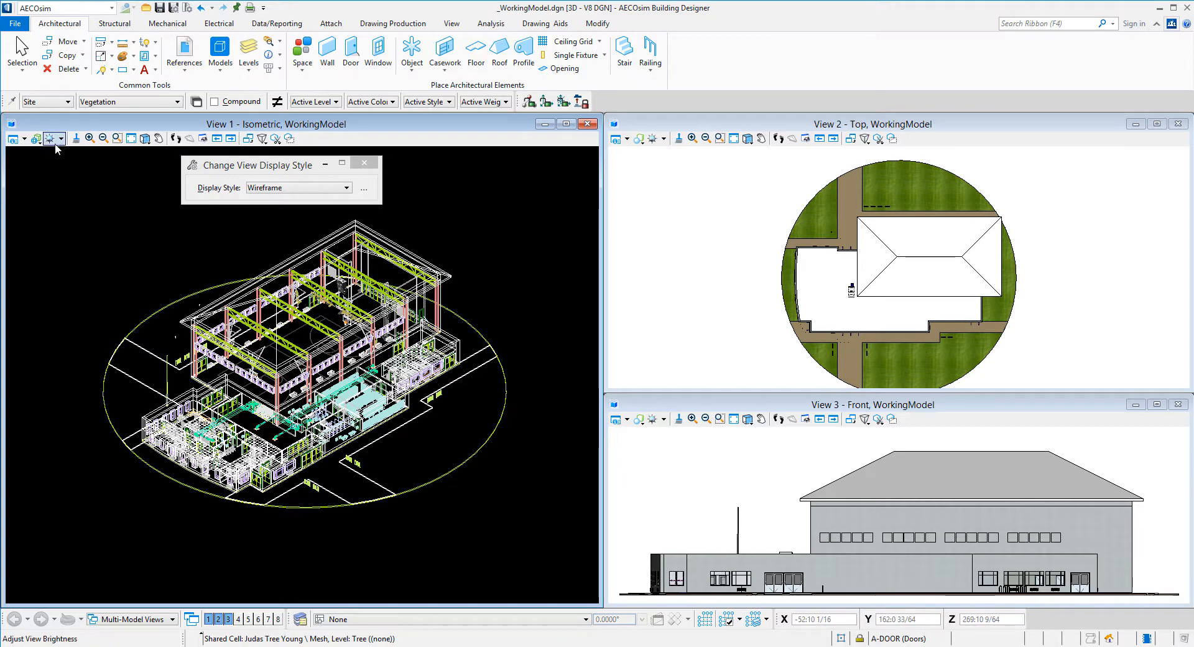
Switch View 1 to the Illustration display style without lighting
{"action": "left_click", "coordinate": [36, 138]}
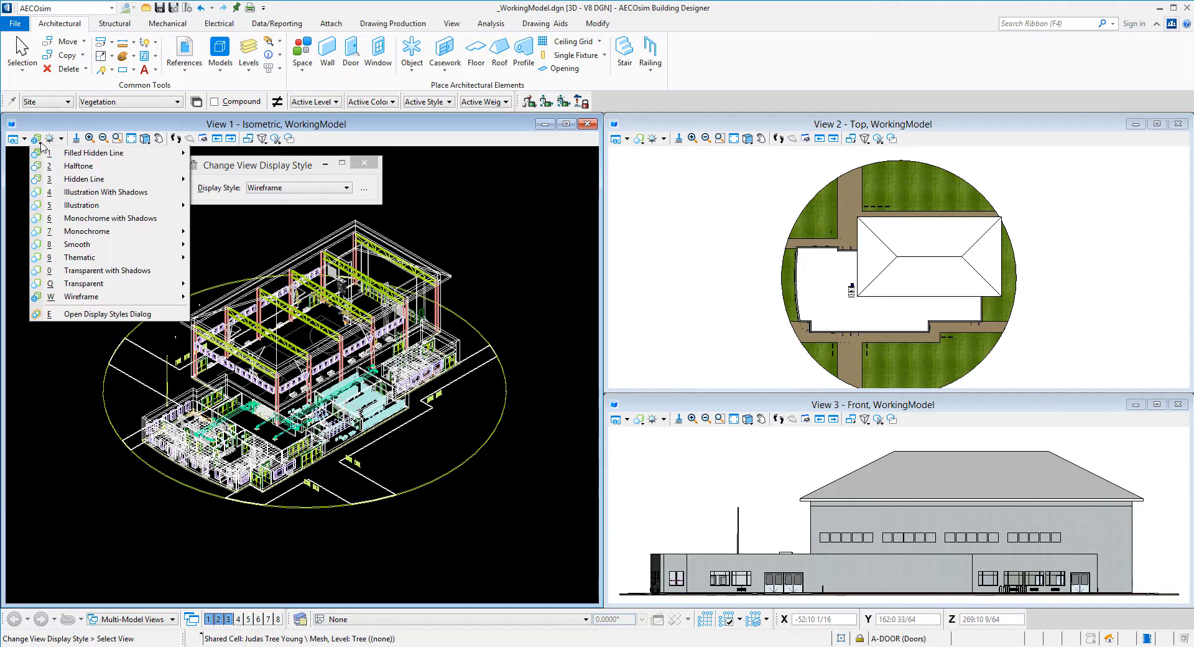
{"action": "mouse_move", "coordinate": [137, 210]}
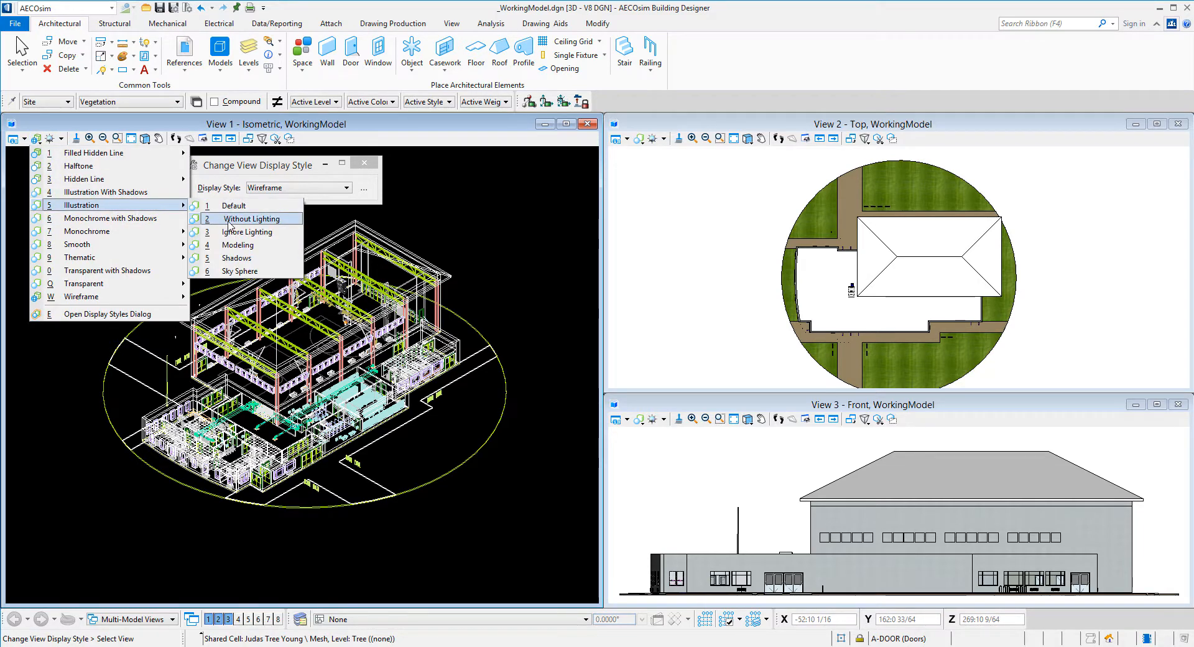
{"action": "left_click", "coordinate": [251, 219]}
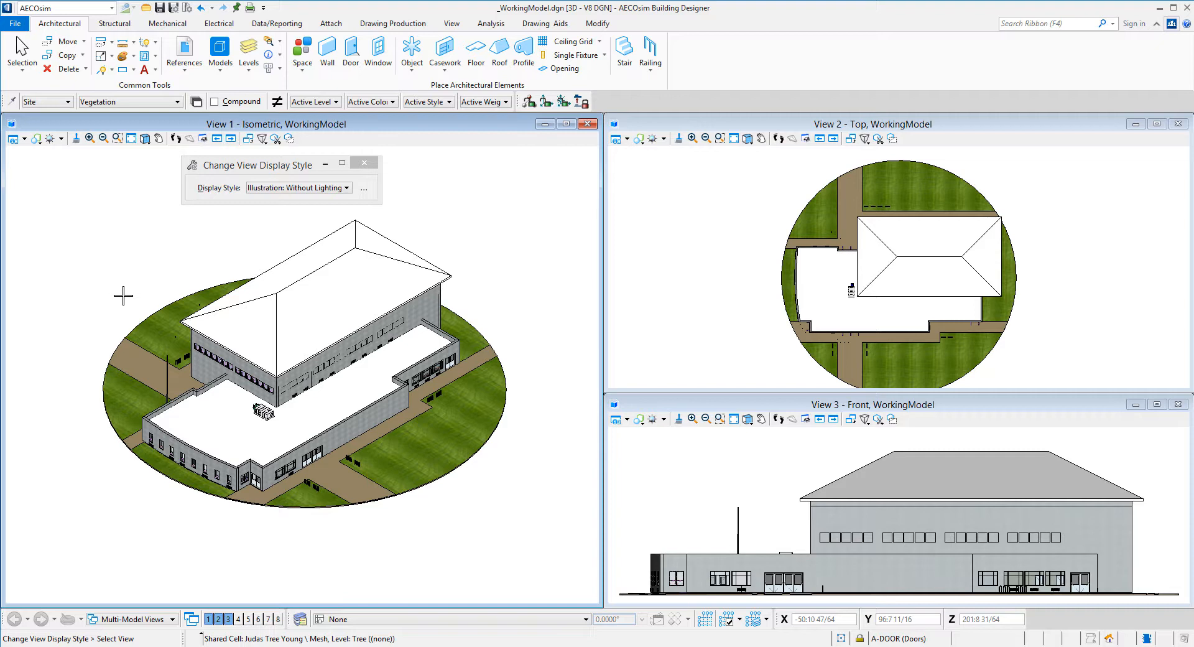
Place a three-segment stepped run of Default Exterior Walls (1:0 wide, 14:0 high) beside the gym
{"action": "left_click", "coordinate": [325, 63]}
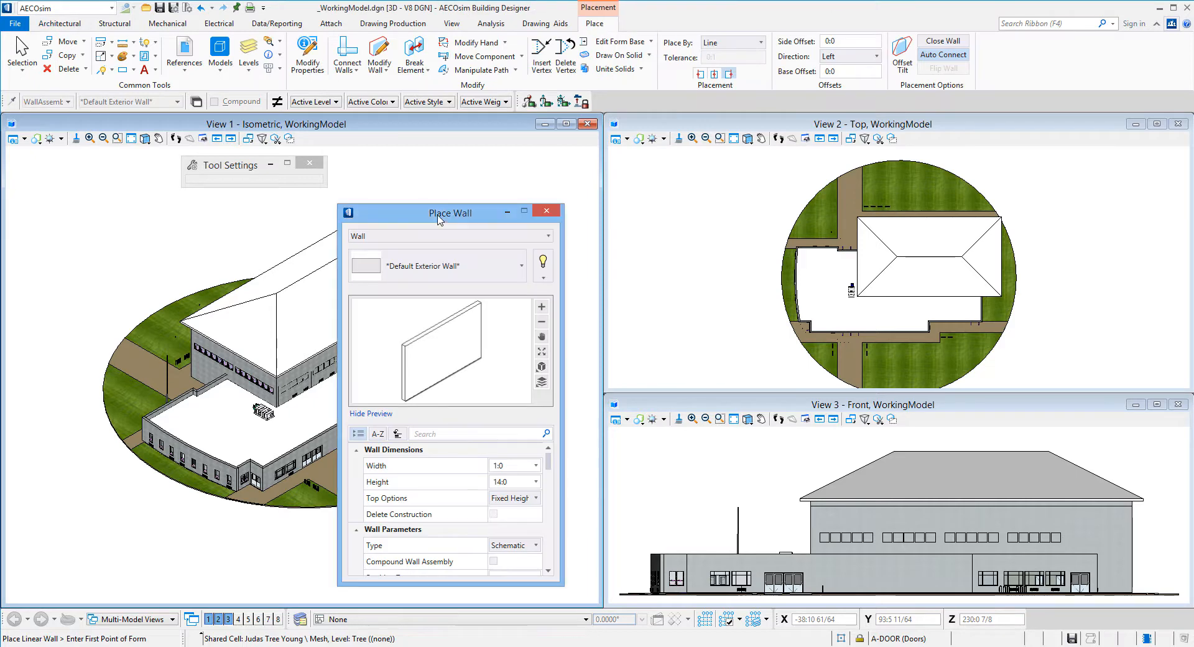
{"action": "left_click_drag", "start_coordinate": [438, 215], "coordinate": [29, 363]}
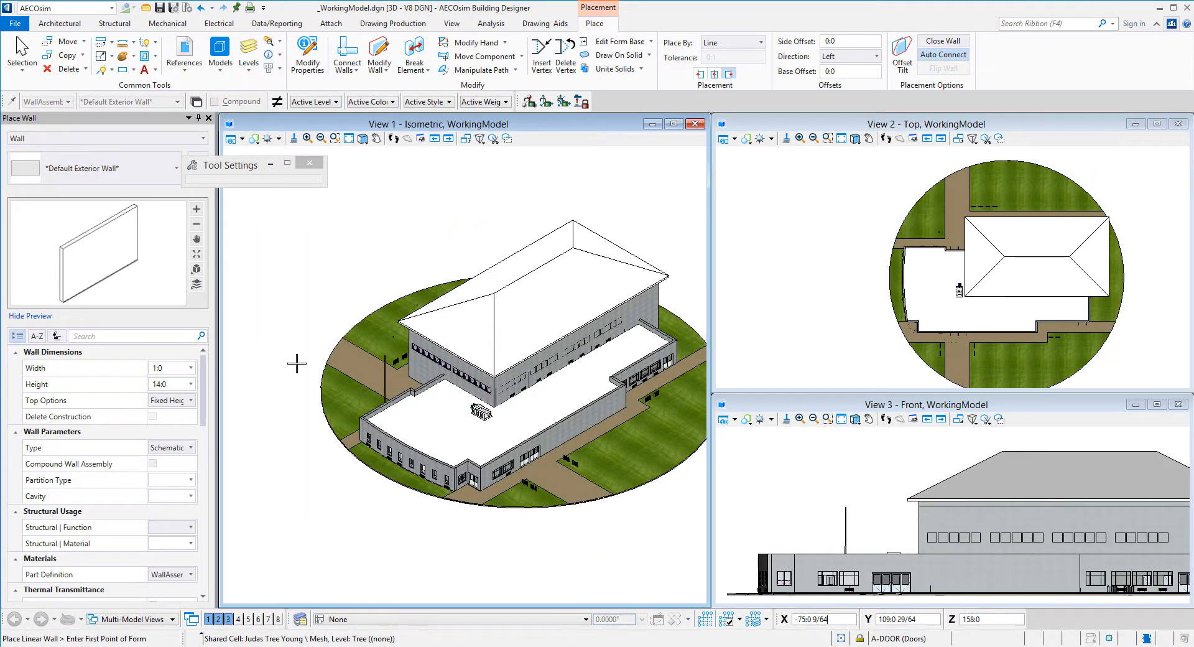
{"action": "left_click", "coordinate": [288, 323]}
{"action": "key", "text": "t"}
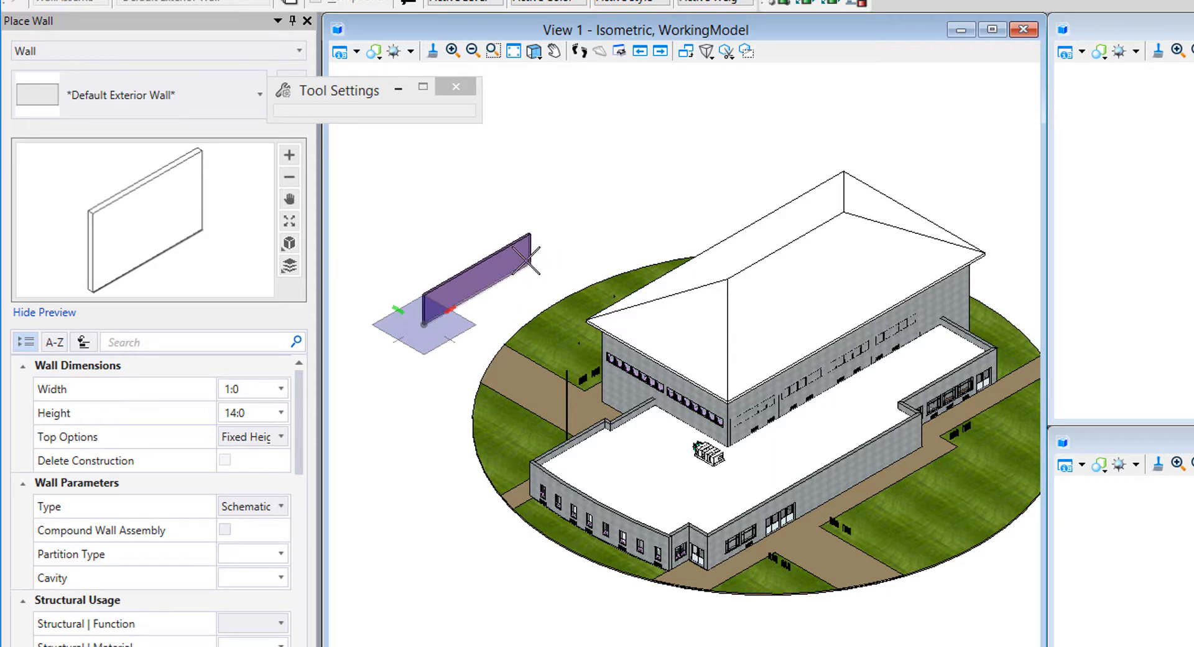
{"action": "key", "text": "Return"}
{"action": "left_click", "coordinate": [564, 245]}
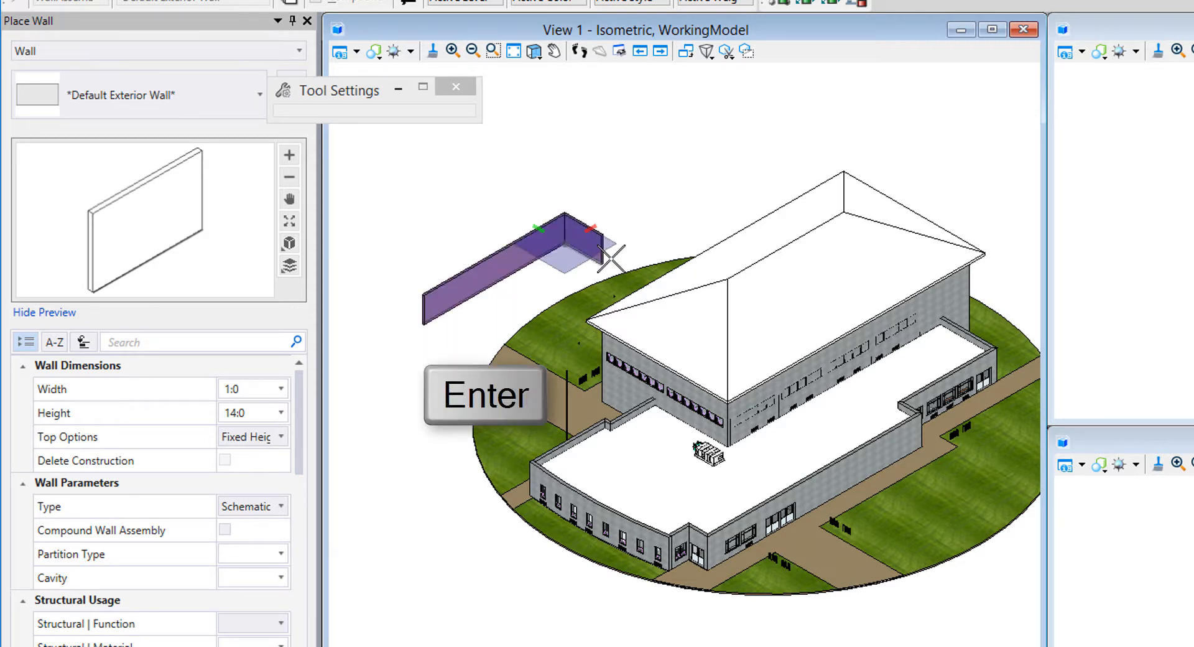
{"action": "left_click", "coordinate": [610, 257]}
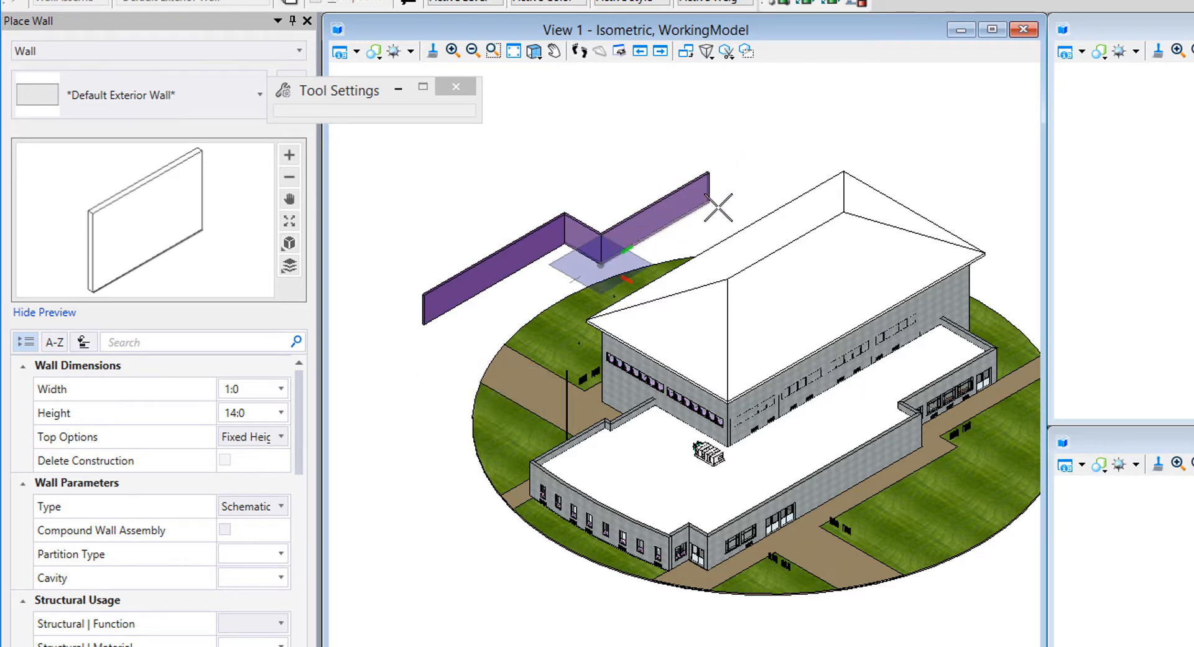
{"action": "left_click", "coordinate": [718, 203]}
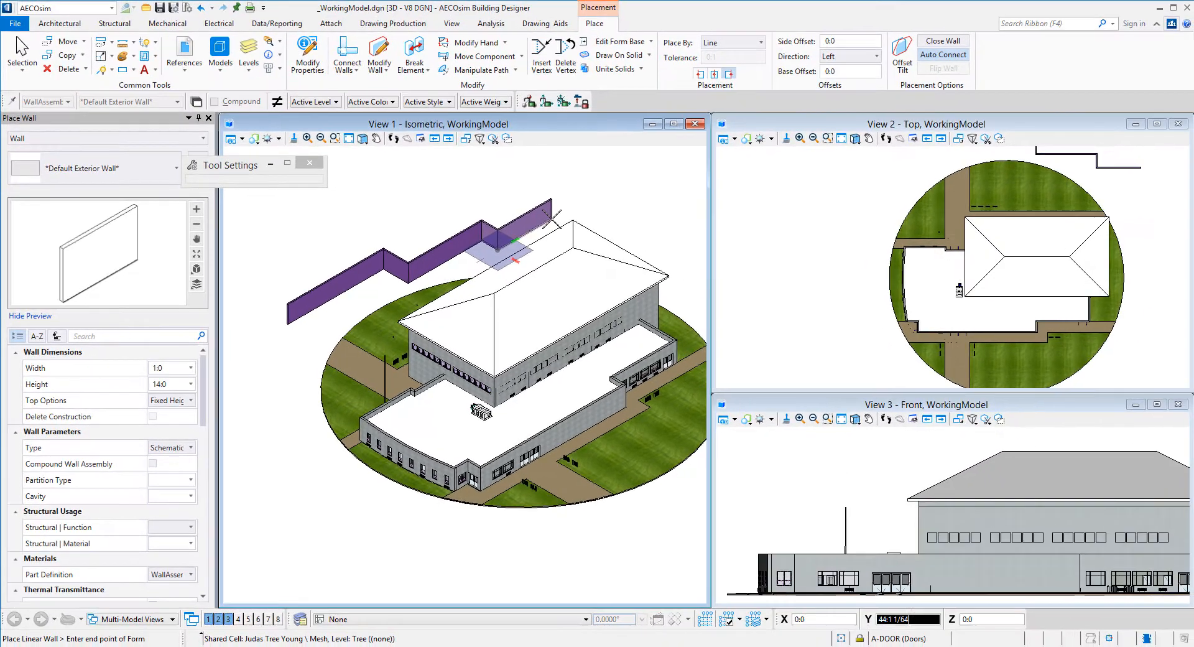
{"action": "right_click", "coordinate": [591, 194]}
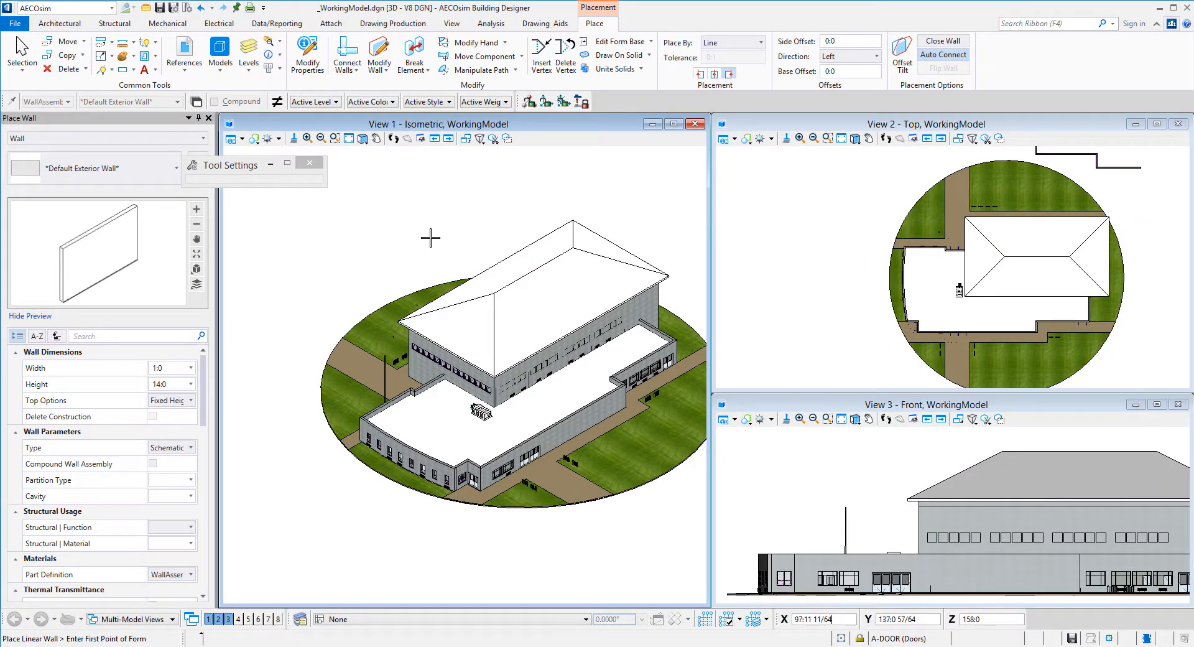
Pan View 2 toward the new wall and rotate it into a 3D angle
{"action": "middle_click_drag", "start_coordinate": [1019, 197], "coordinate": [887, 260]}
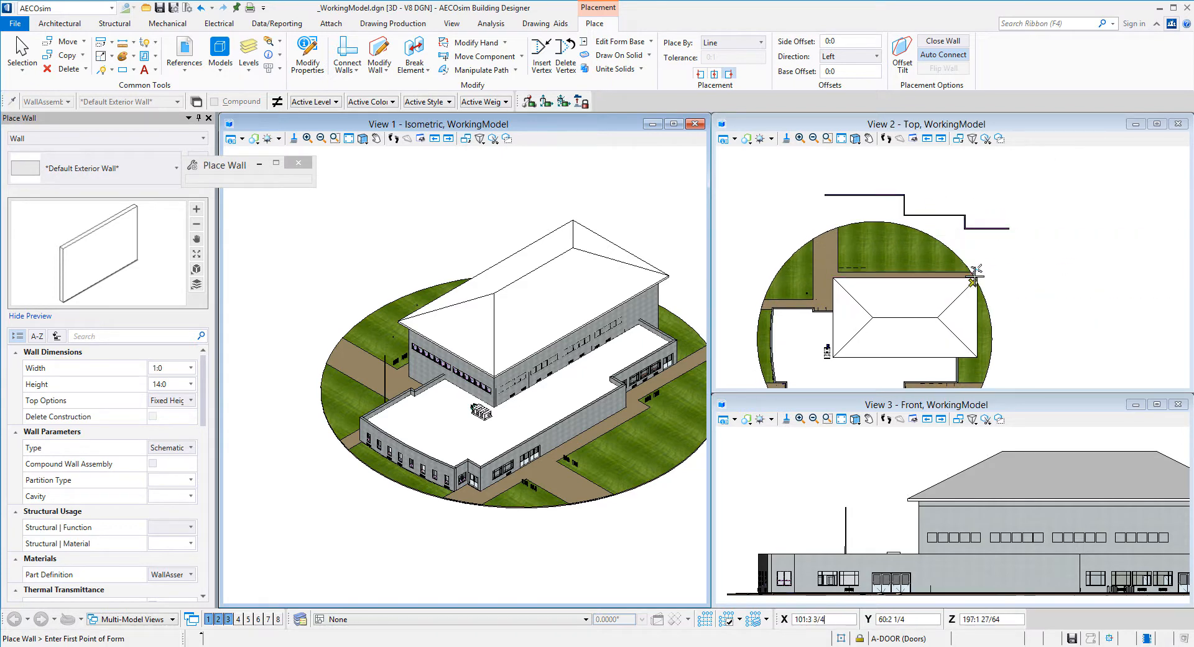
{"action": "scroll", "coordinate": [399, 268], "scroll_direction": "down", "scroll_amount": 6}
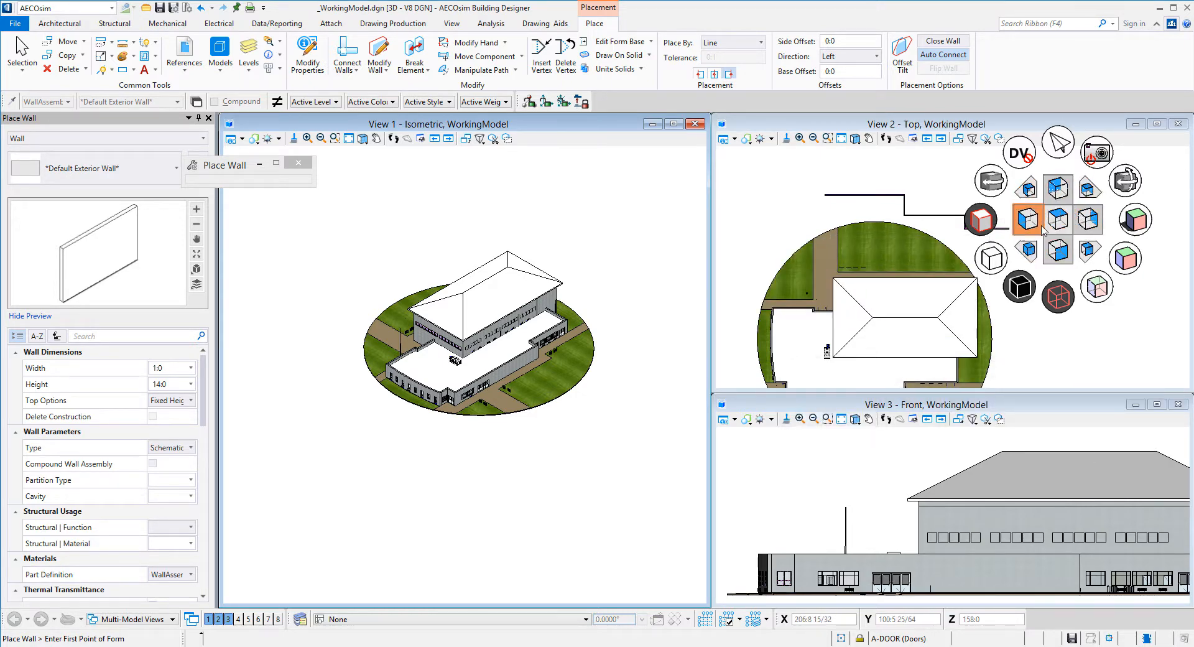
{"action": "left_click", "coordinate": [1127, 187]}
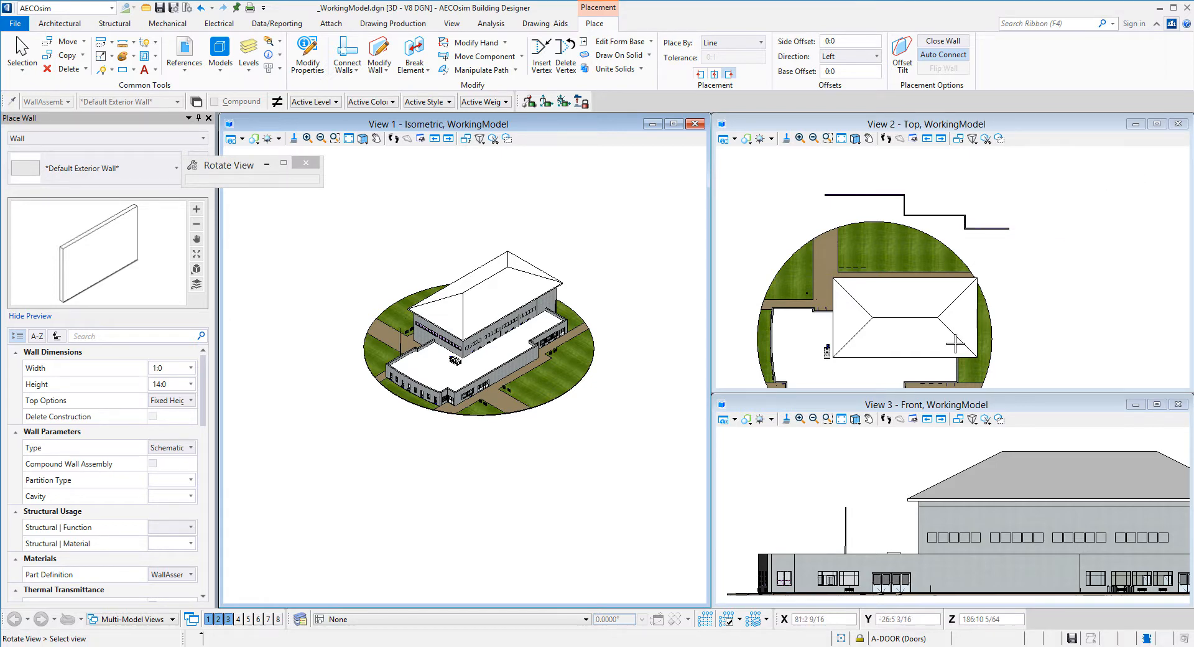
{"action": "left_click_drag", "start_coordinate": [939, 341], "coordinate": [1058, 275]}
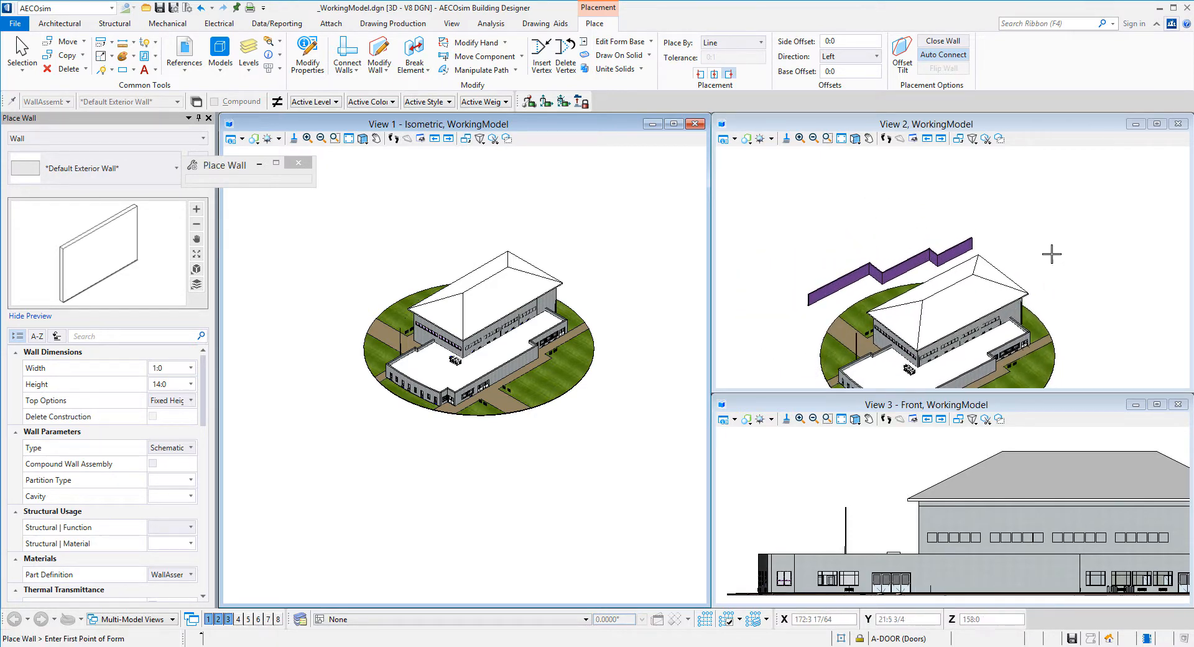
Copy View 2's angle into View 1, fit View 1, and set View 2 back to Top
{"action": "left_click", "coordinate": [958, 138]}
{"action": "left_click", "coordinate": [349, 254]}
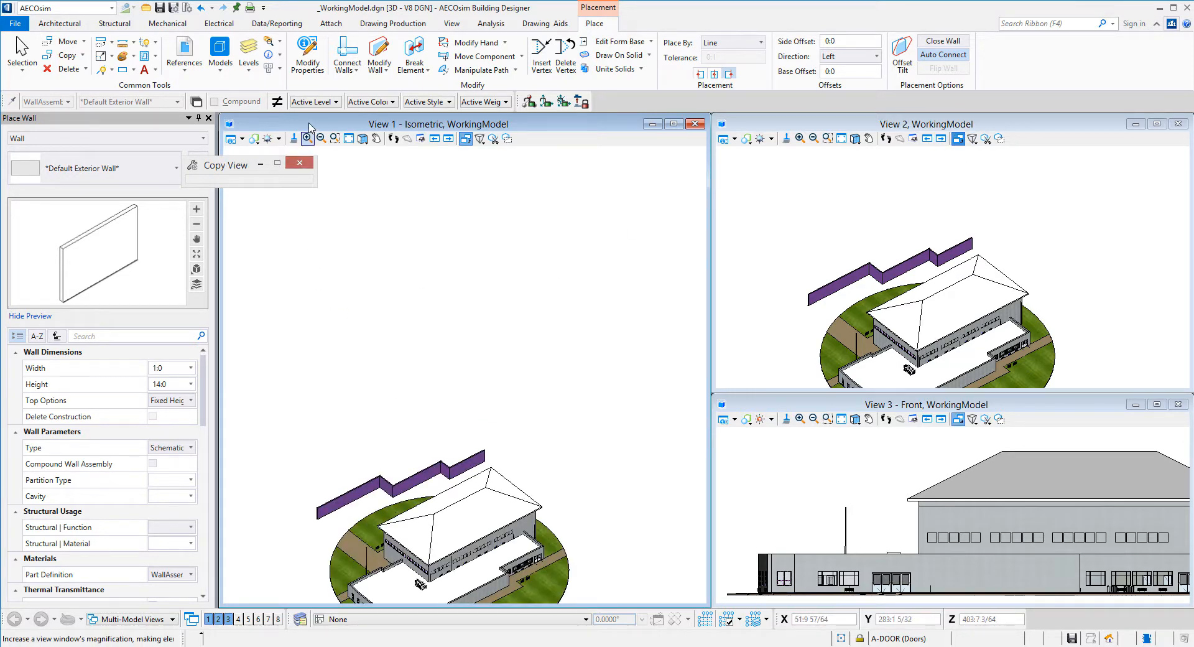
{"action": "left_click", "coordinate": [335, 138]}
{"action": "left_click", "coordinate": [349, 138]}
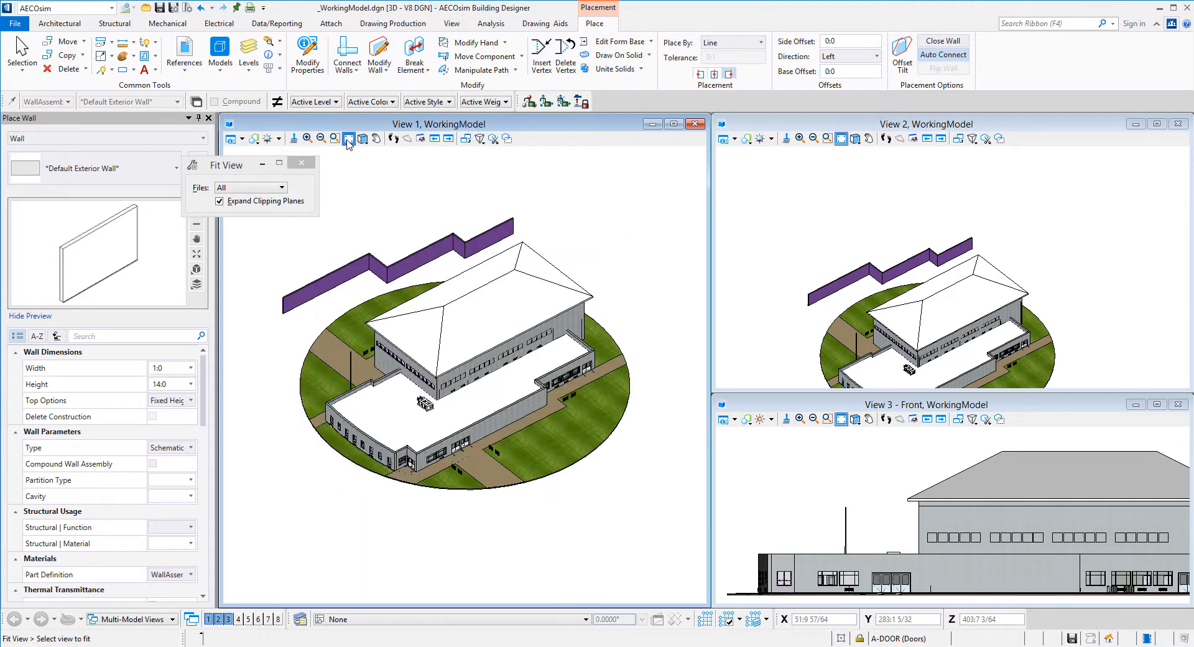
{"action": "left_click", "coordinate": [927, 139]}
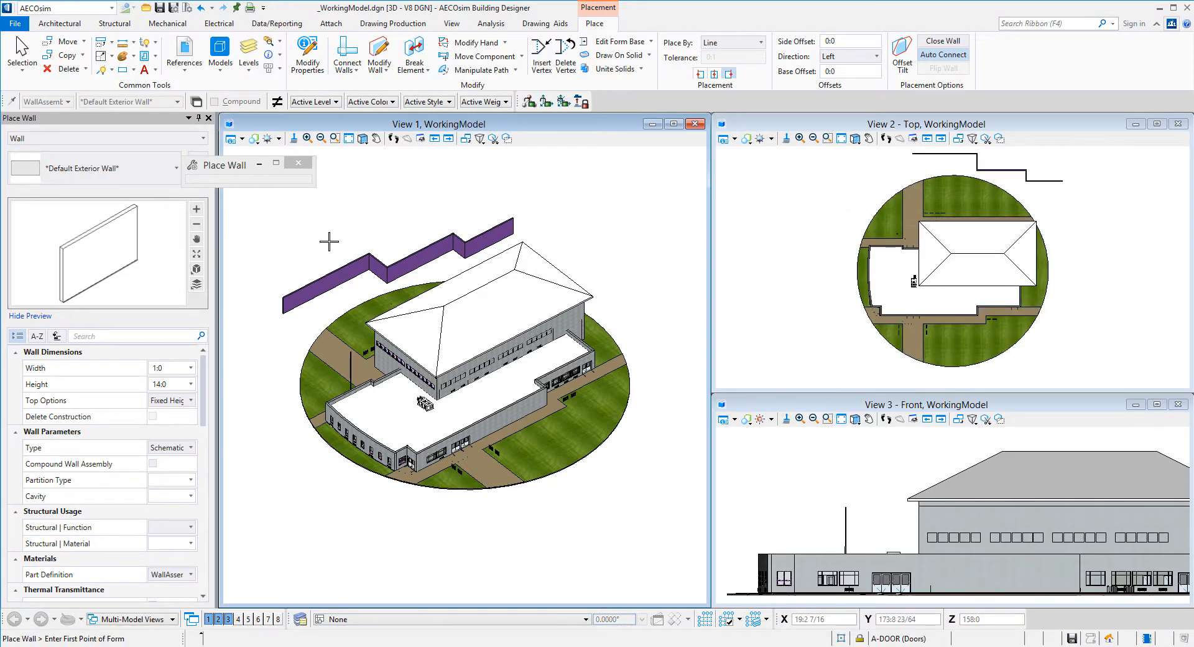
{"action": "left_click_drag", "start_coordinate": [246, 168], "coordinate": [312, 176]}
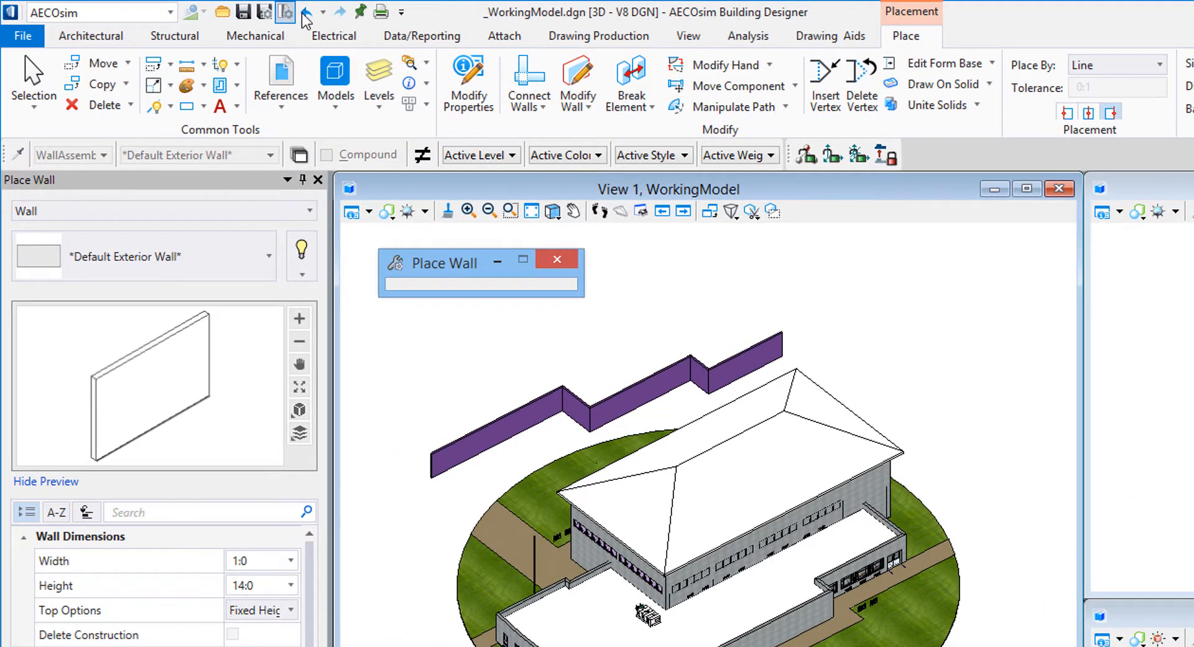
Undo the stepped wall placement, redo it, then undo it again
{"action": "left_click", "coordinate": [306, 12]}
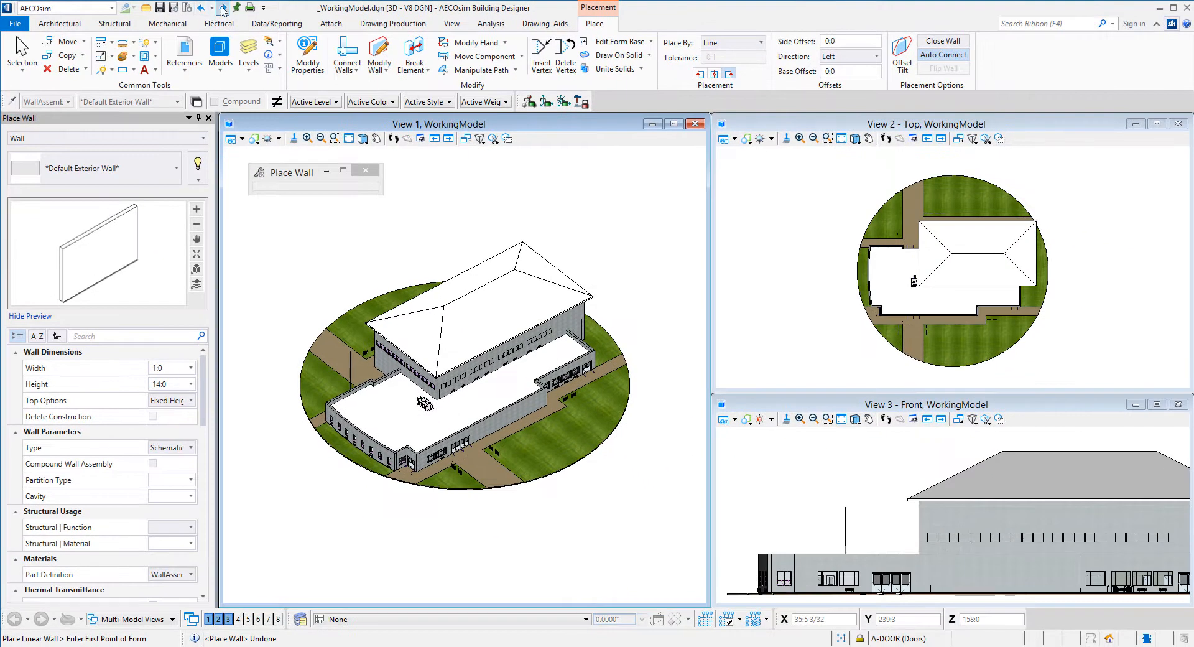
{"action": "left_click", "coordinate": [339, 12]}
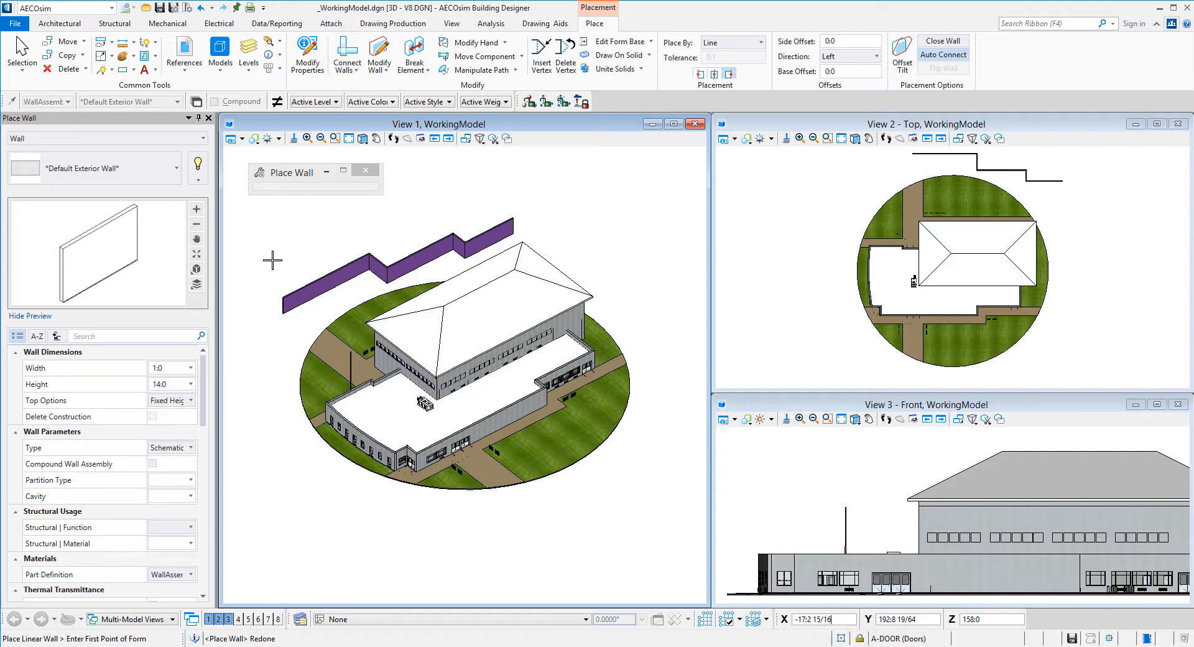
{"action": "left_click", "coordinate": [201, 8]}
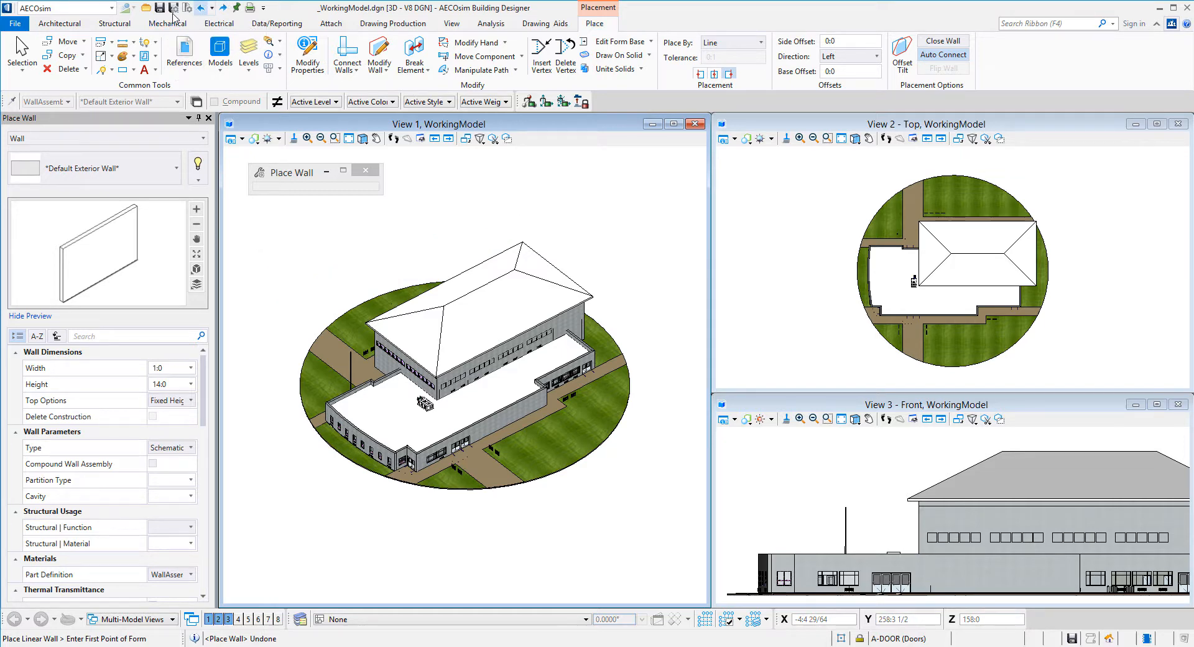
Save the model as a new copy named _WorkingModel-PMW.dgn
{"action": "left_click", "coordinate": [22, 25]}
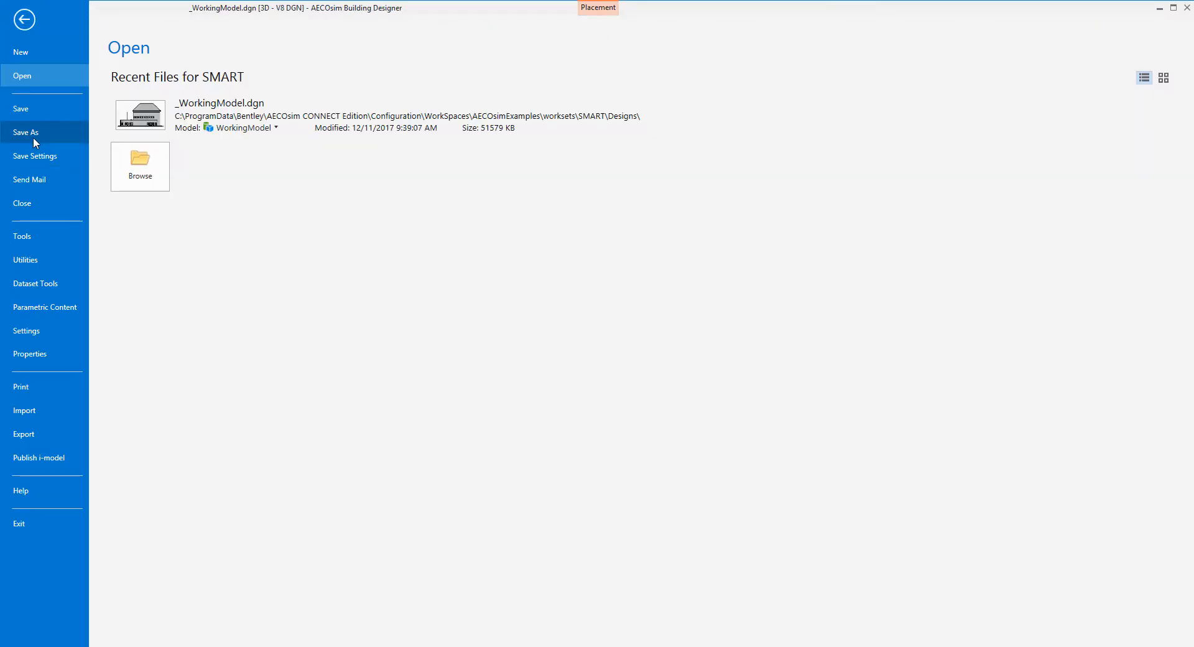
{"action": "left_click", "coordinate": [32, 132]}
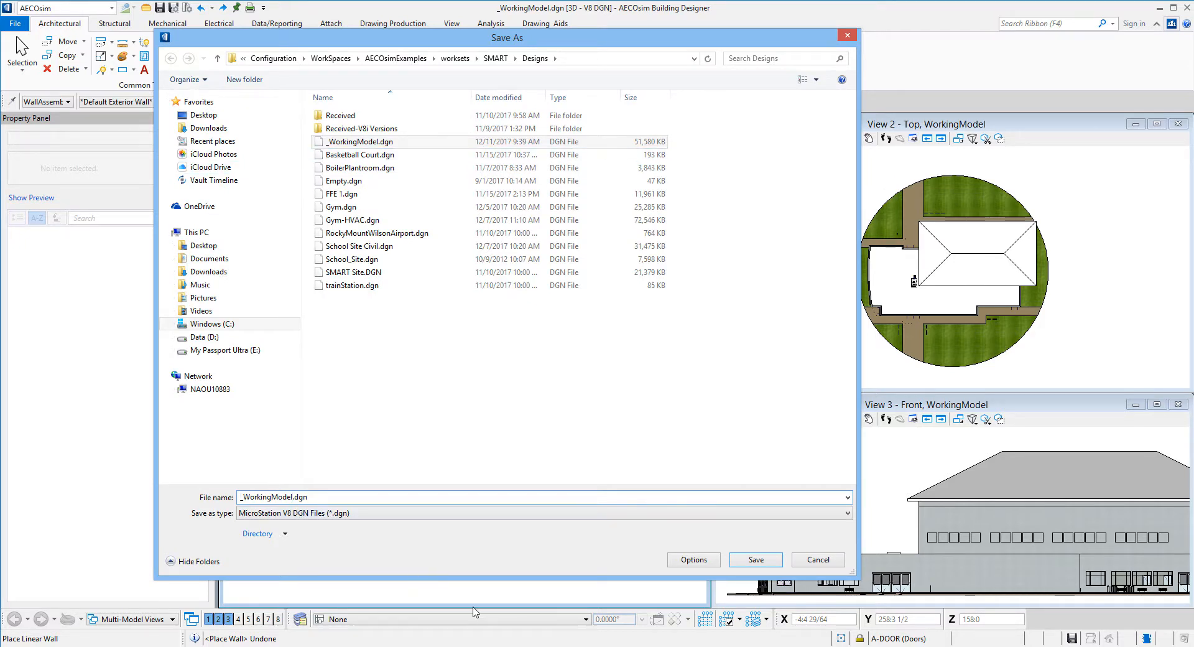
{"action": "type", "text": "-PMW"}
{"action": "key", "text": "Return"}
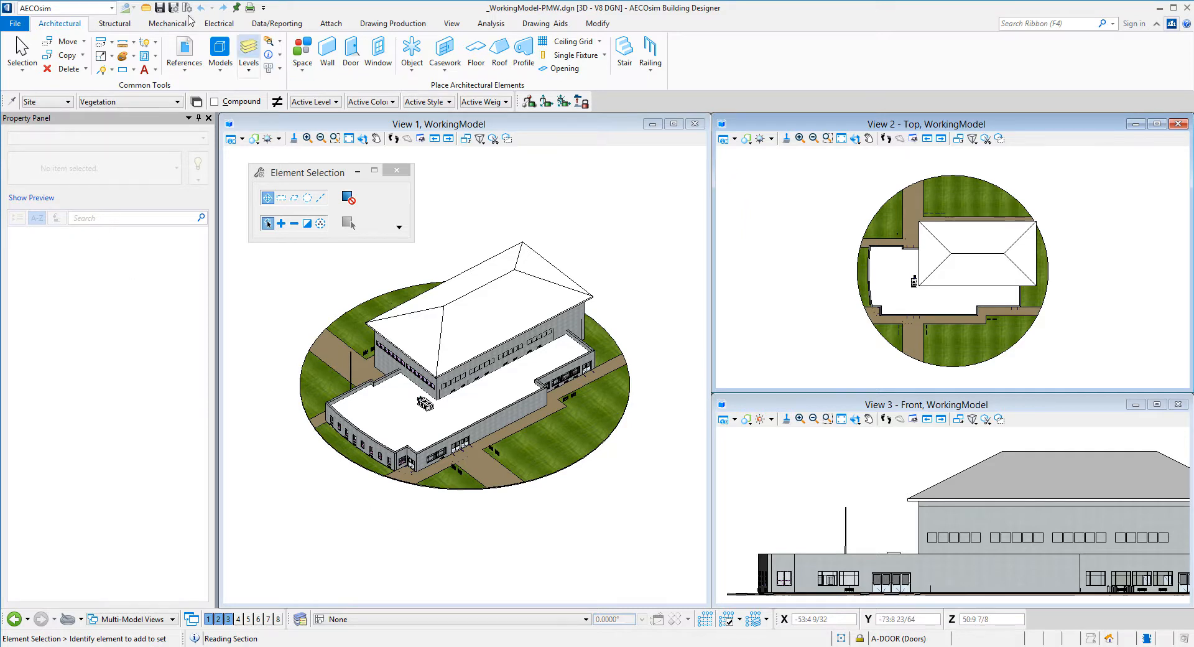
Start the rectangular supply Duct tool with Width 1 set to 36 and Depth 1 to 24
{"action": "left_click", "coordinate": [167, 25]}
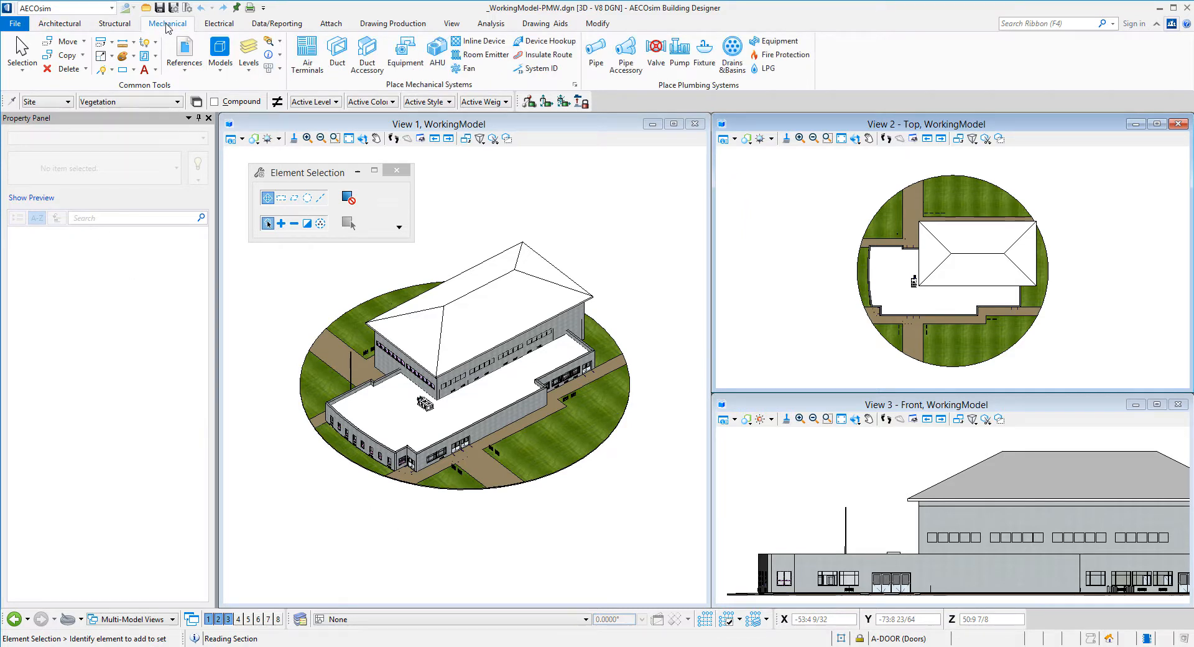
{"action": "left_click", "coordinate": [337, 54]}
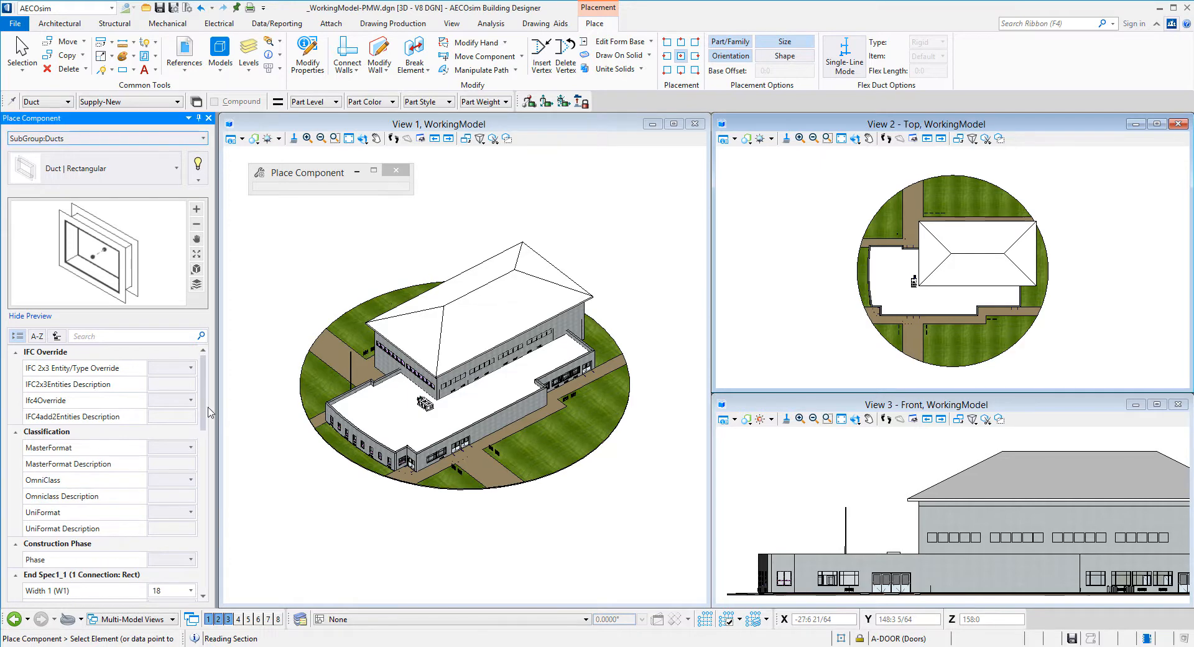
{"action": "scroll", "coordinate": [198, 430], "scroll_direction": "down", "scroll_amount": 4}
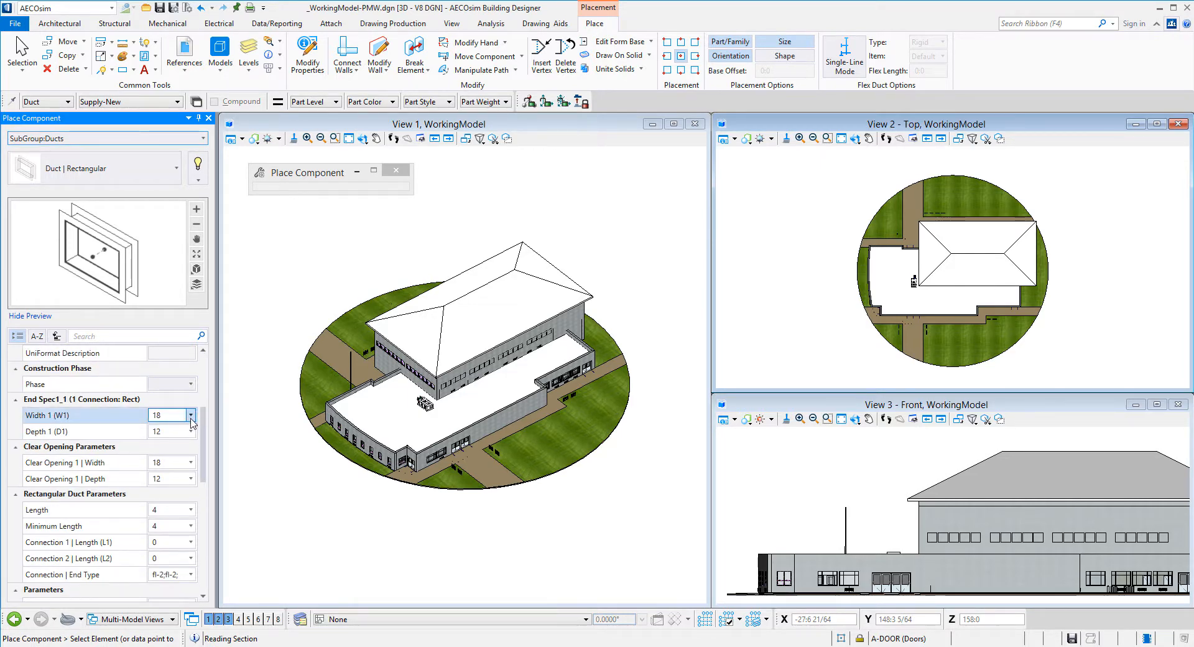
{"action": "left_click", "coordinate": [174, 417]}
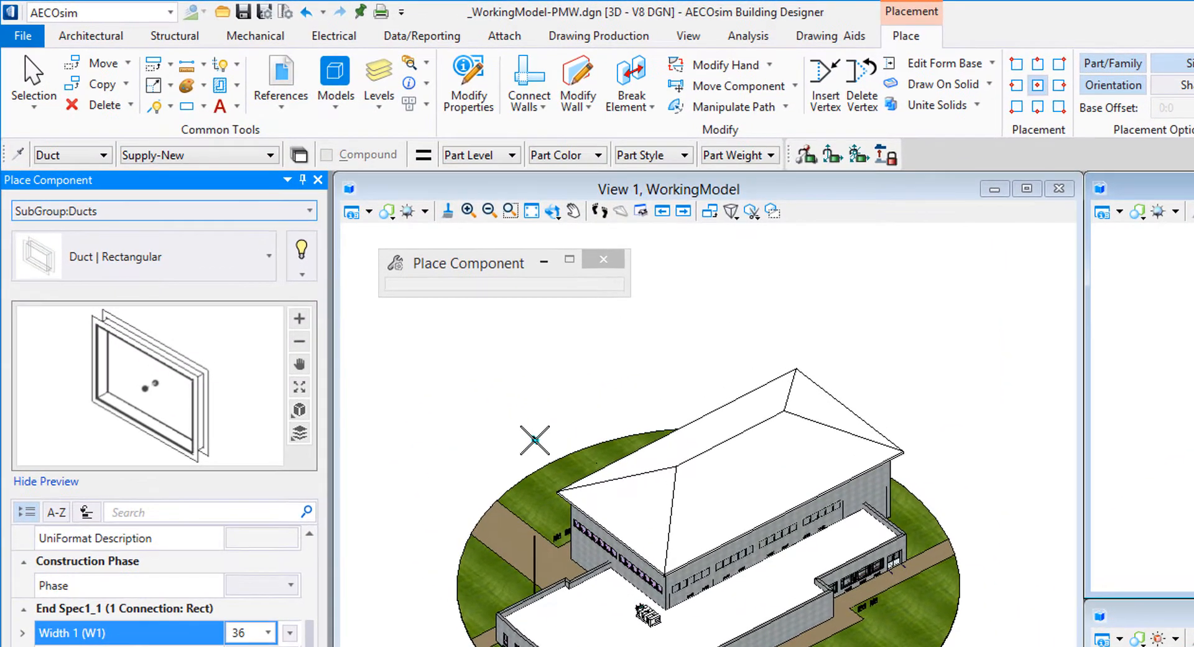
Place the duct run's start point above the building and four bending segments
{"action": "left_click", "coordinate": [332, 283]}
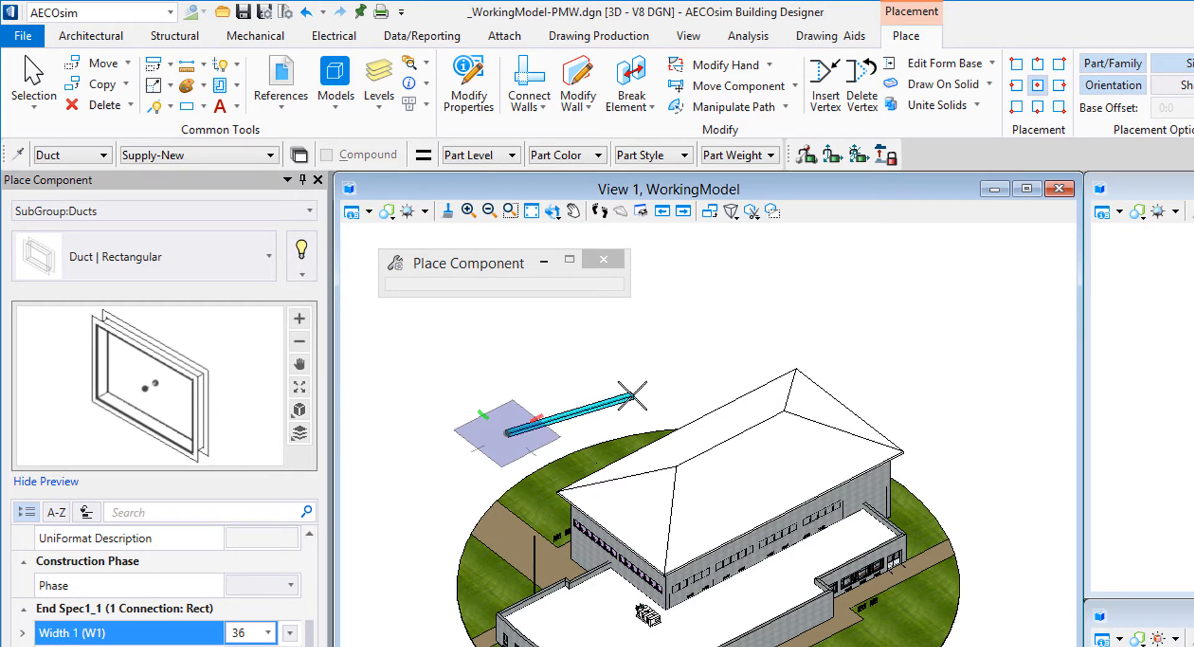
{"action": "left_click", "coordinate": [633, 395]}
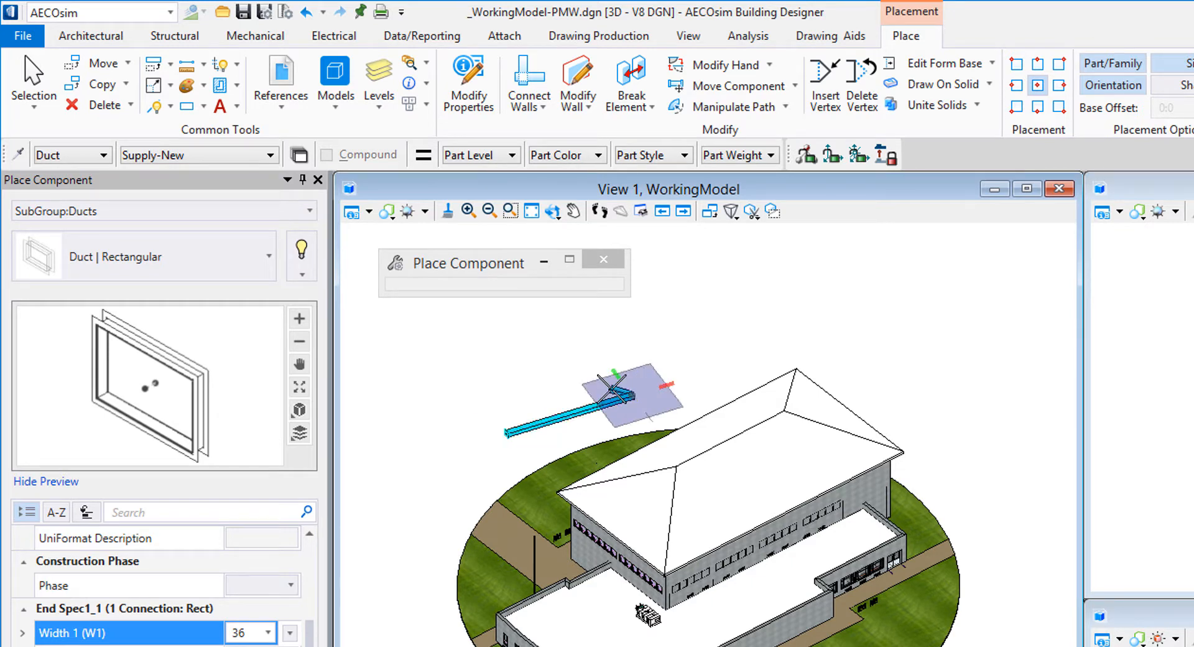
{"action": "left_click", "coordinate": [663, 340]}
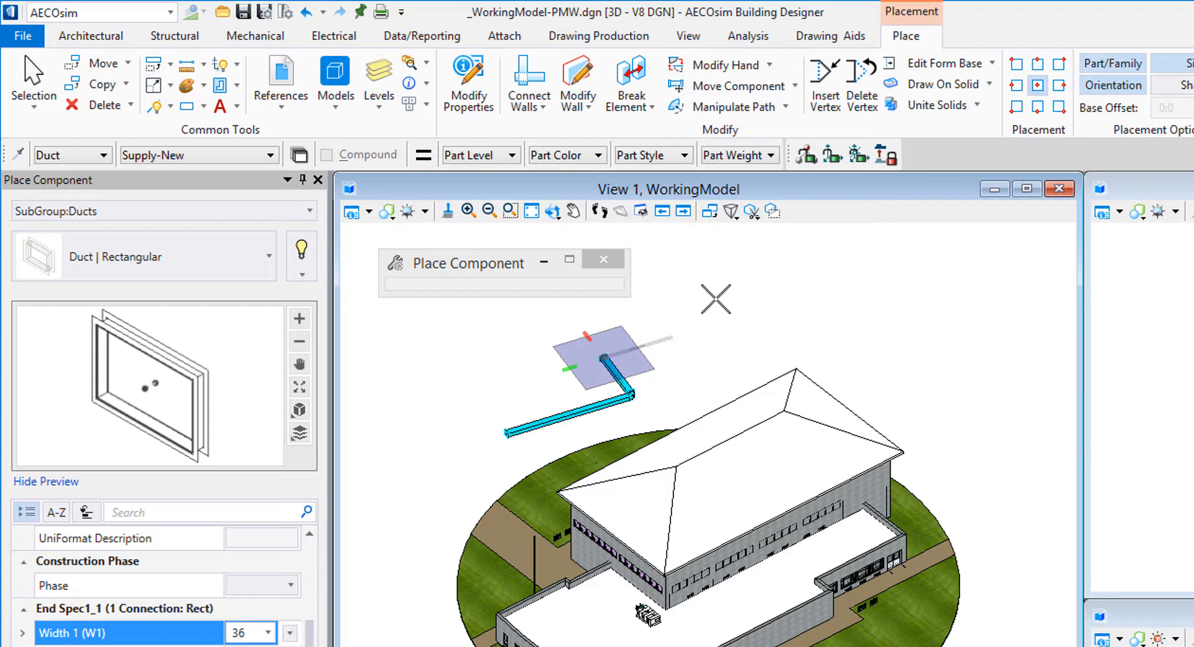
{"action": "left_click", "coordinate": [673, 336]}
{"action": "left_click", "coordinate": [701, 288]}
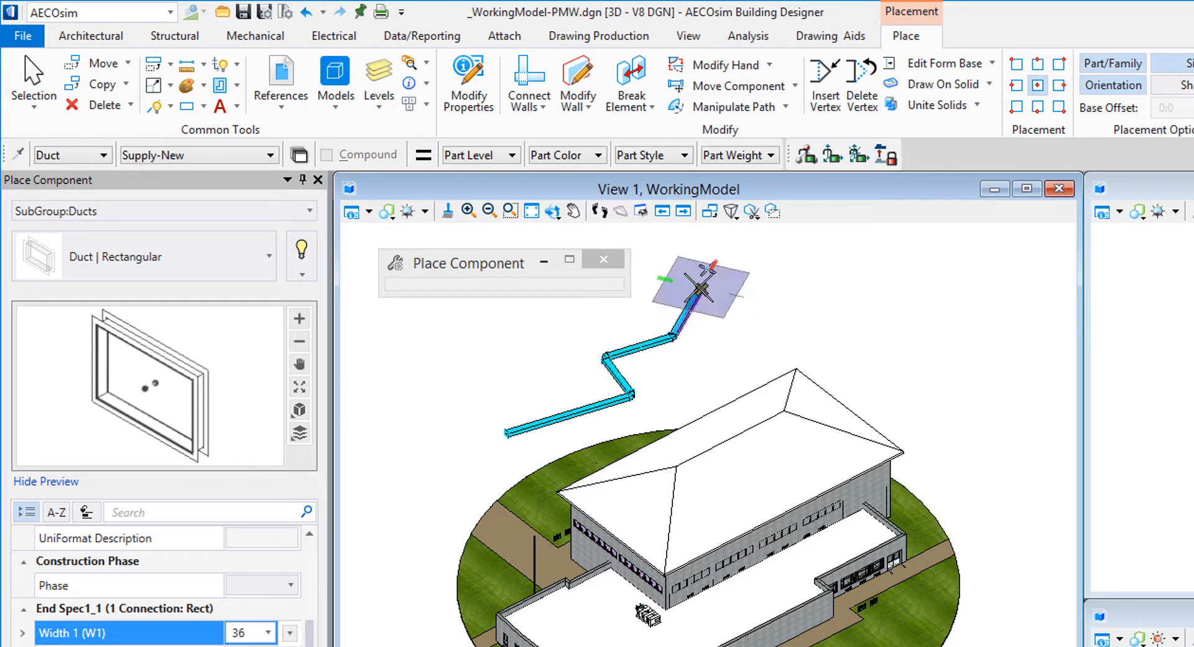
Add a vertical rising duct segment on the front AccuDraw plane and finish the run
{"action": "key", "text": "f"}
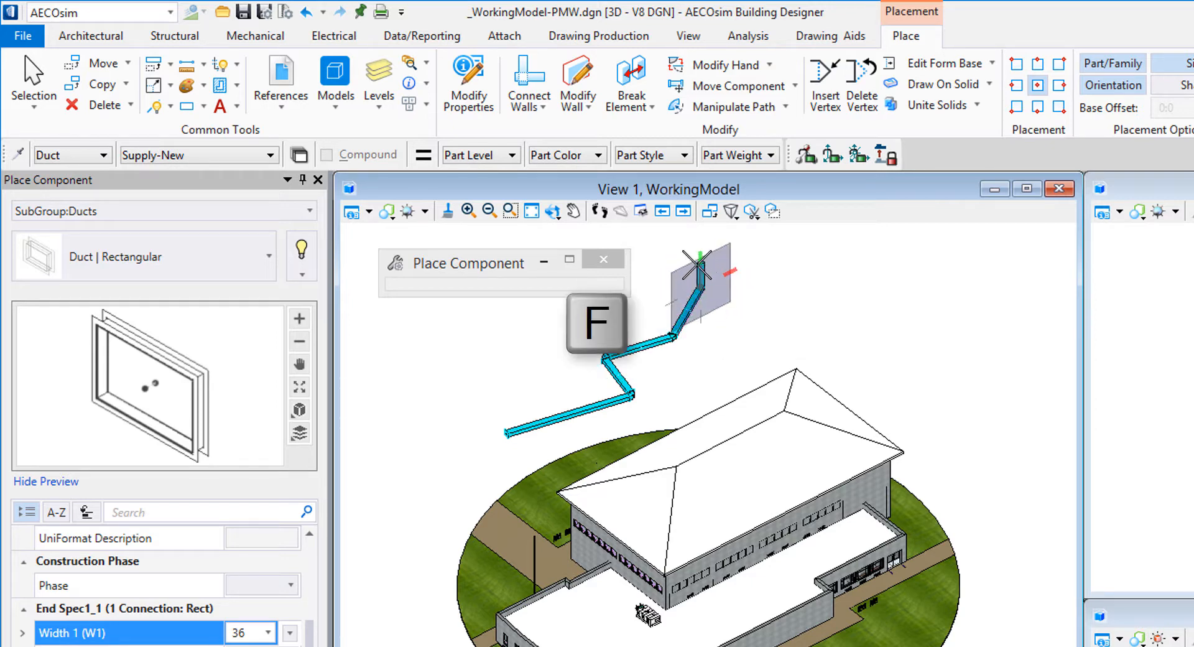
{"action": "left_click", "coordinate": [800, 230]}
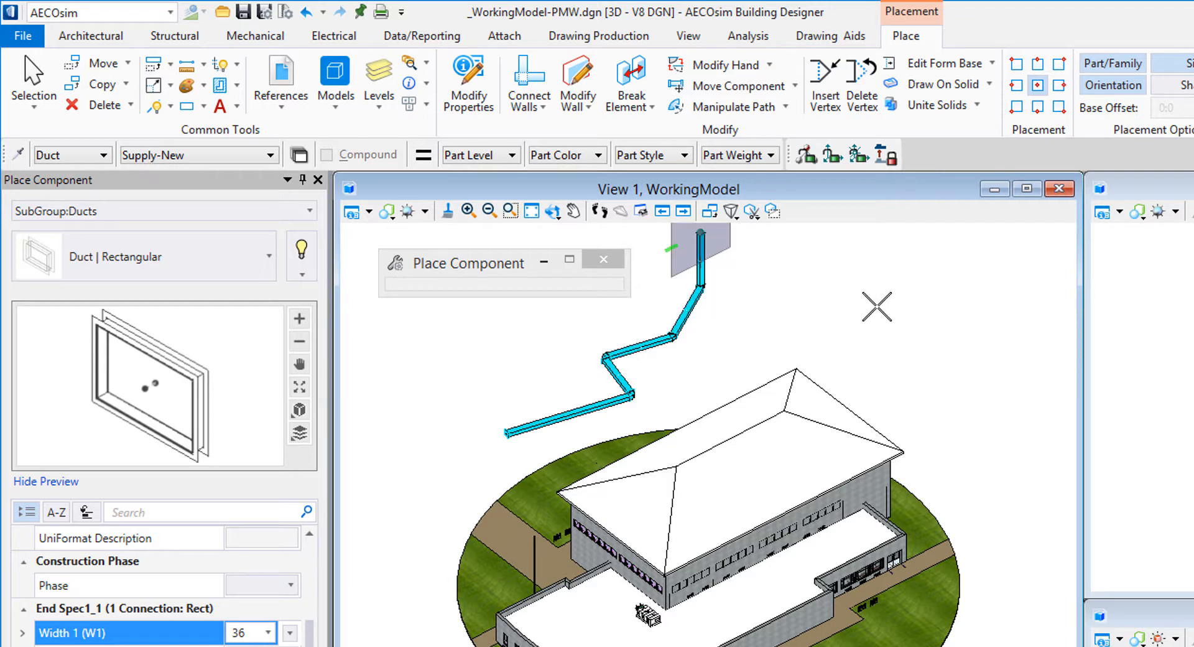
{"action": "scroll", "coordinate": [507, 434], "scroll_direction": "up", "scroll_amount": 5}
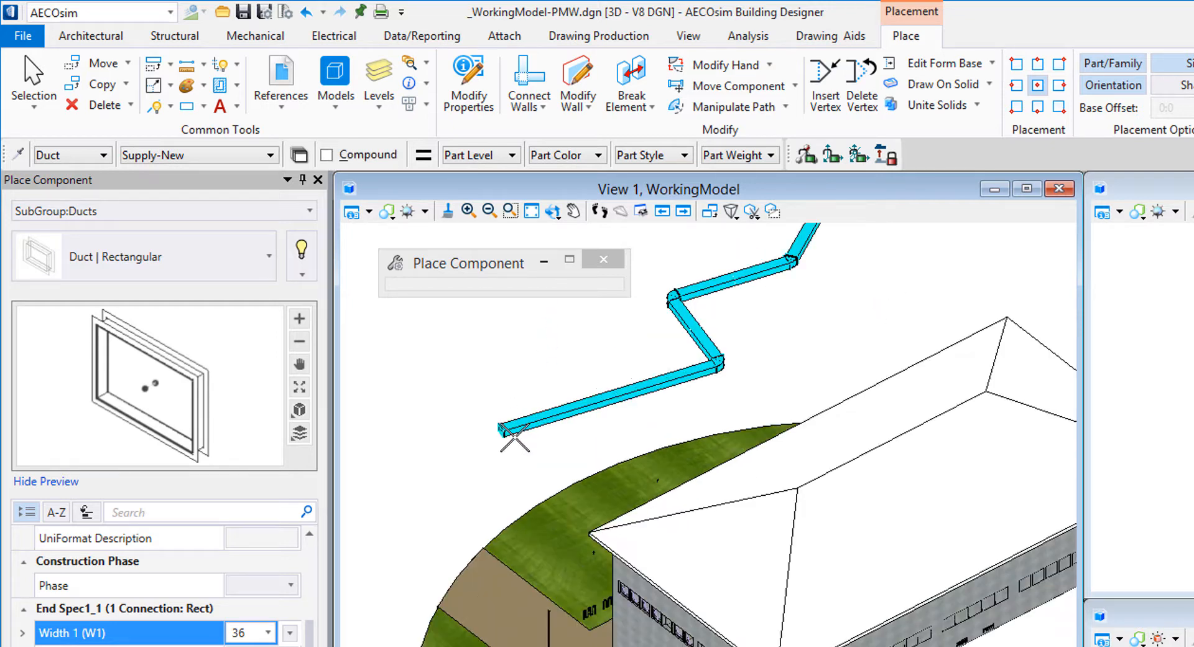
{"action": "right_click", "coordinate": [641, 515]}
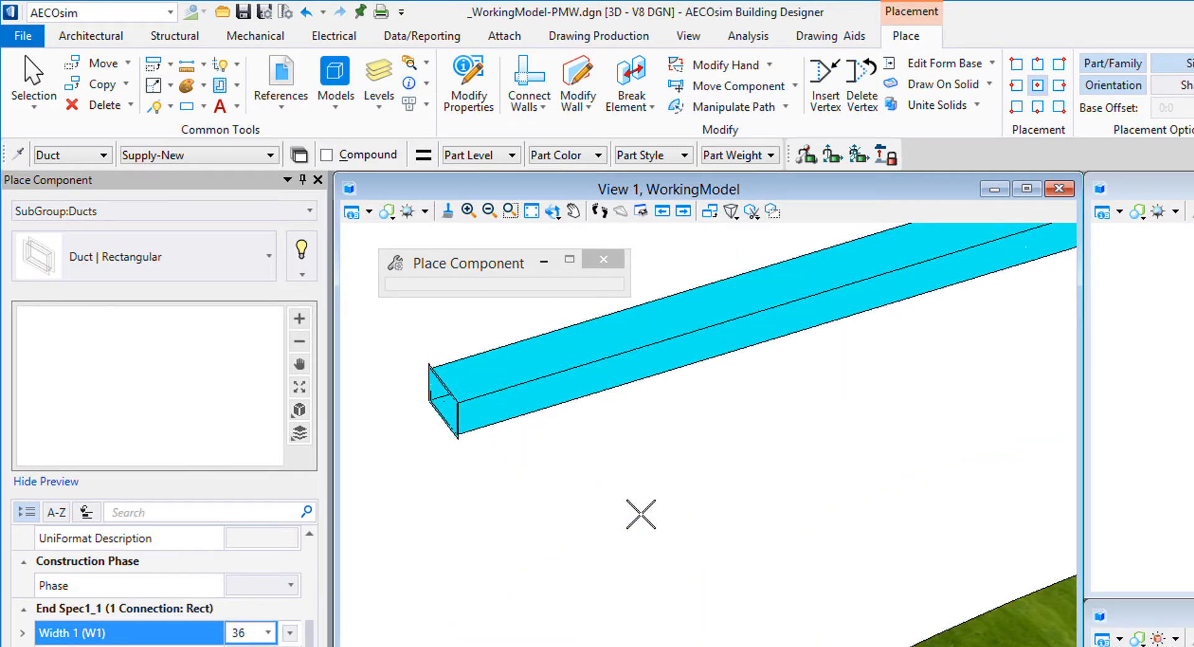
{"action": "scroll", "coordinate": [641, 514], "scroll_direction": "down", "scroll_amount": 2}
{"action": "middle_click_drag", "start_coordinate": [989, 342], "coordinate": [541, 576]}
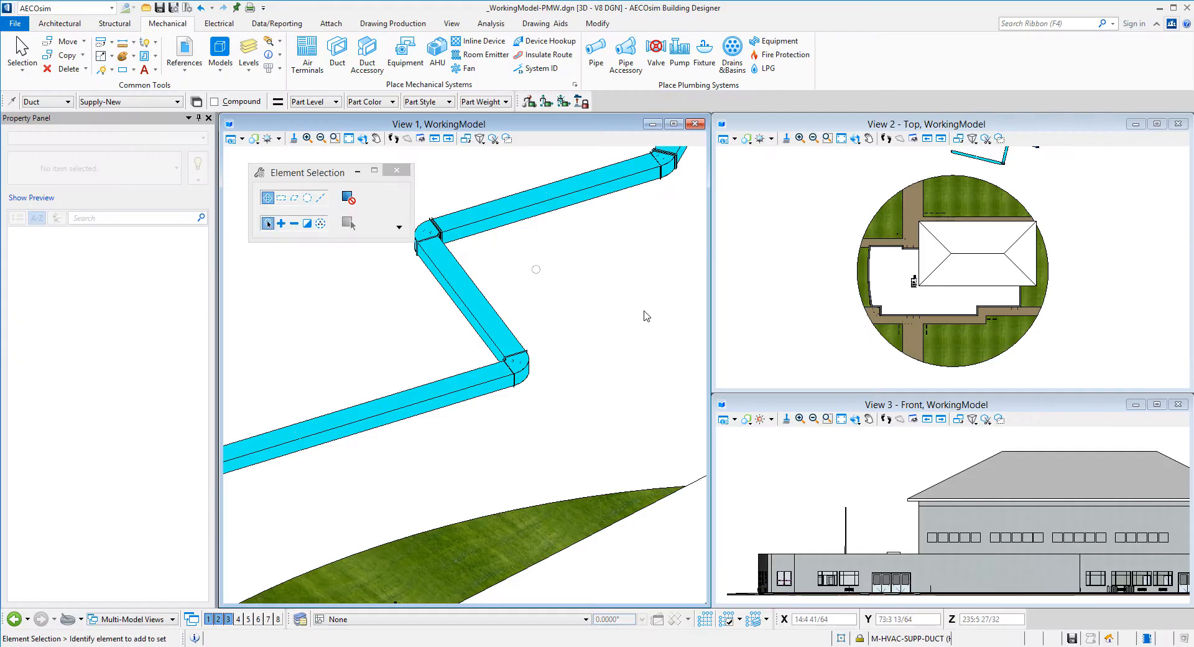
Undo the four duct placements, fit the whole building in View 1, and close the Property Panel
{"action": "key", "text": "ctrl+z"}
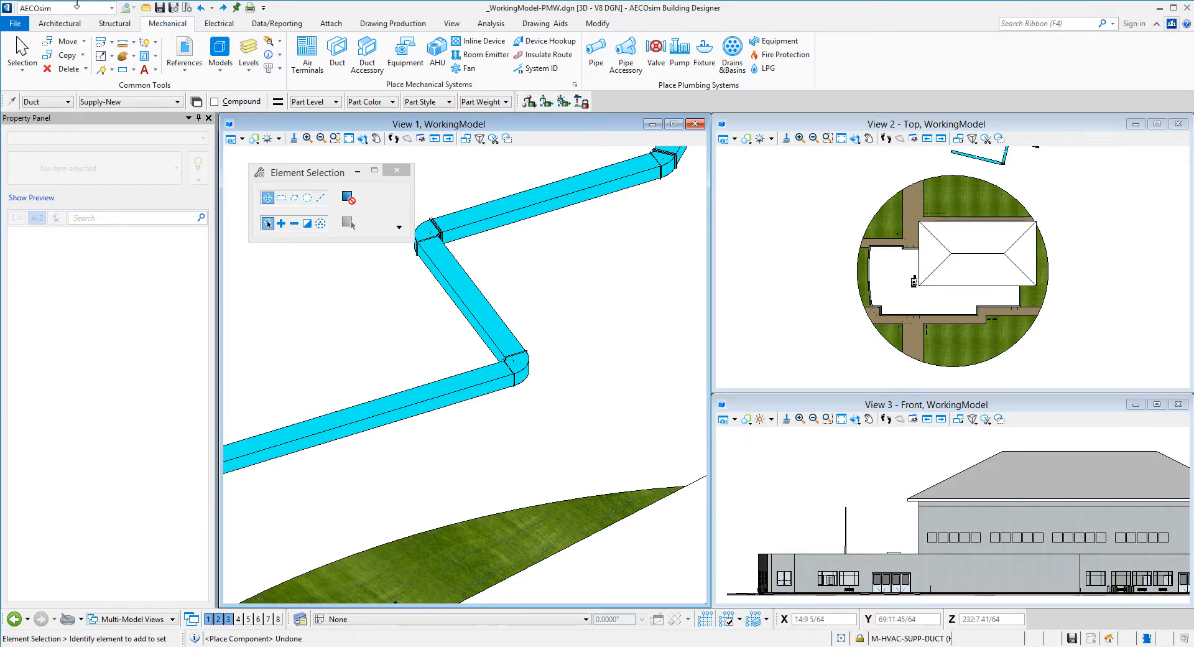
{"action": "left_click", "coordinate": [202, 8]}
{"action": "left_click", "coordinate": [201, 9]}
{"action": "left_click", "coordinate": [202, 8]}
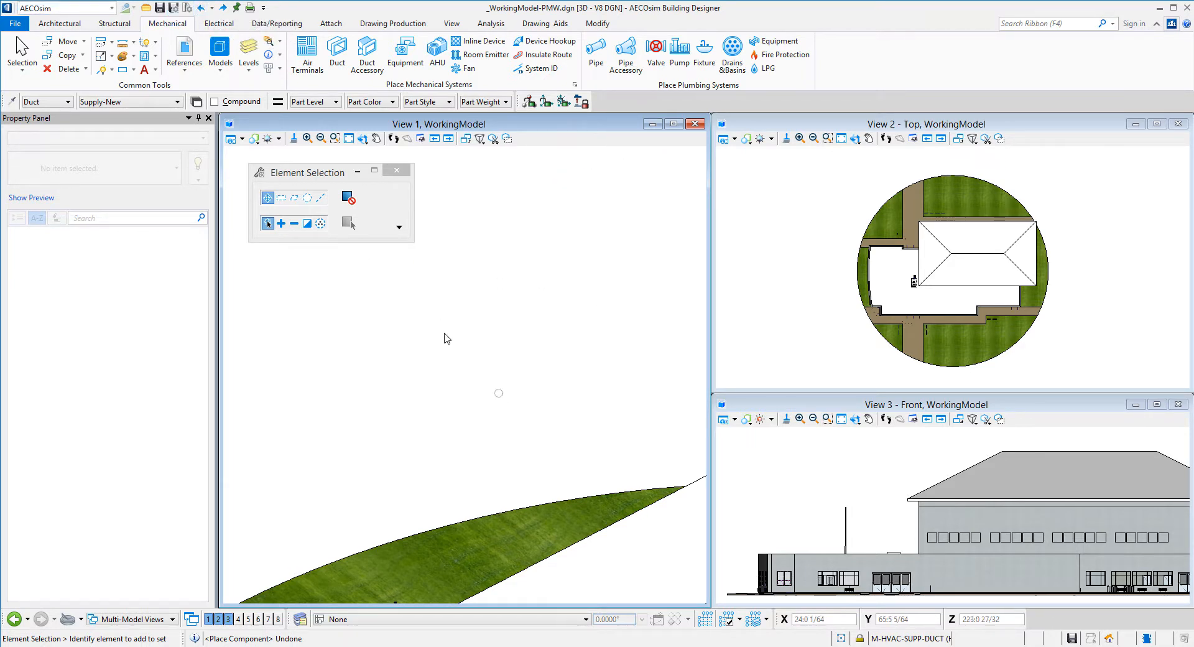
{"action": "left_click", "coordinate": [350, 139]}
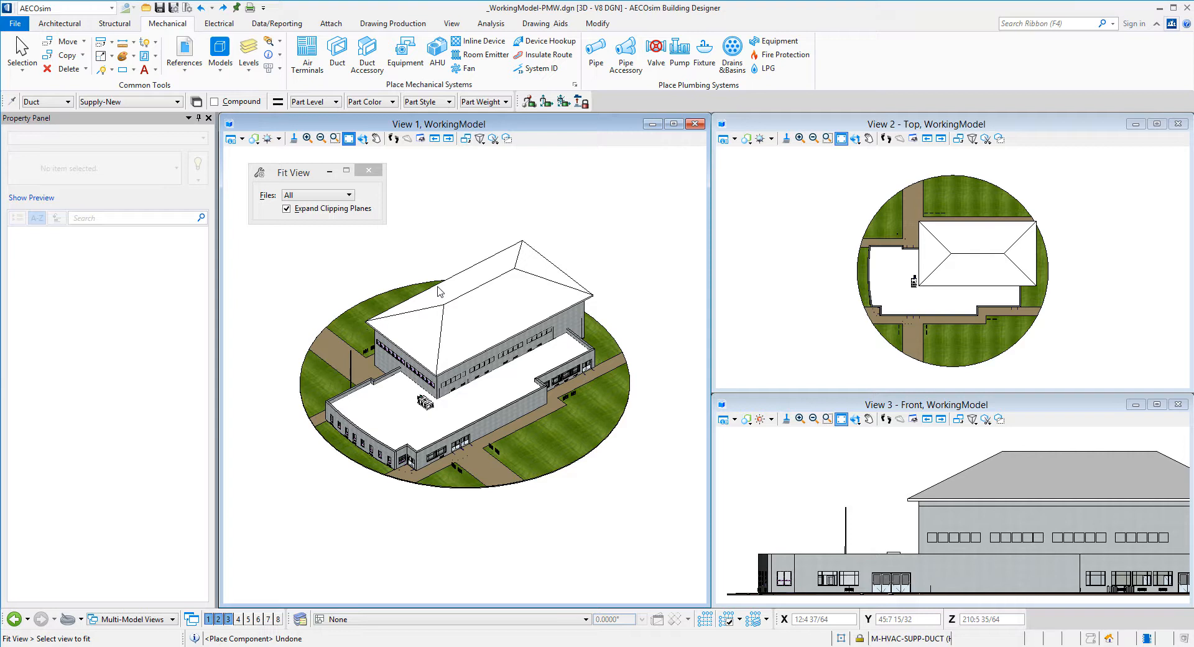
{"action": "left_click", "coordinate": [209, 118]}
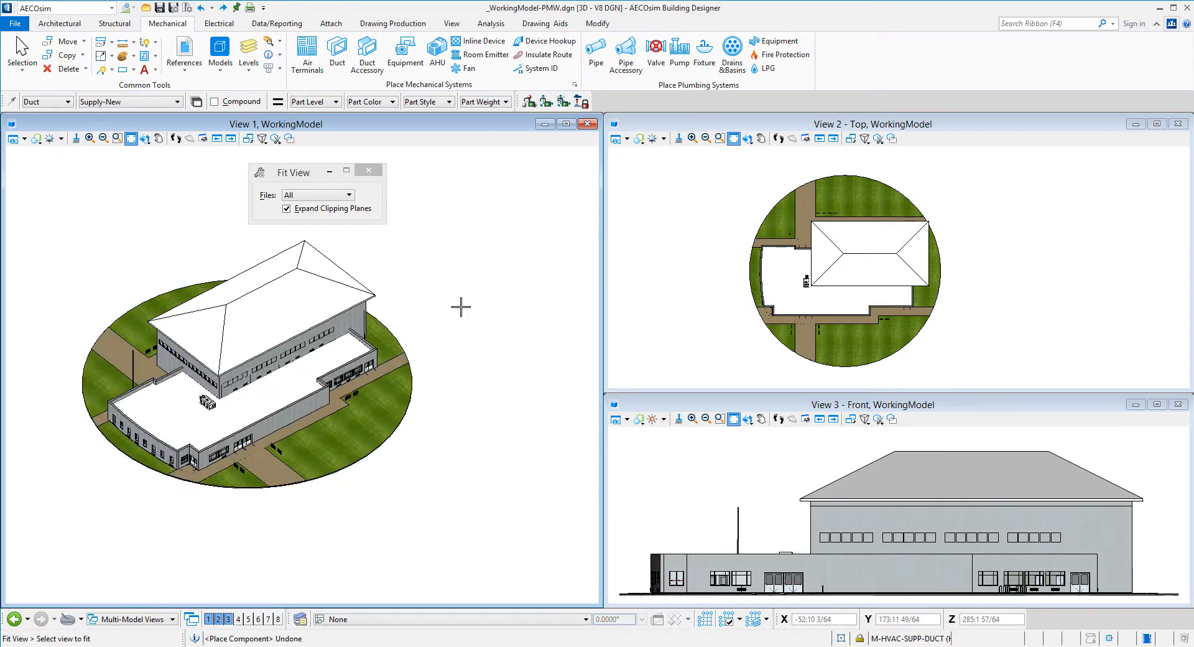
Rotate View 1 to a lower angle on the gym
{"action": "right_click", "coordinate": [435, 254], "text": "ctrl+shift"}
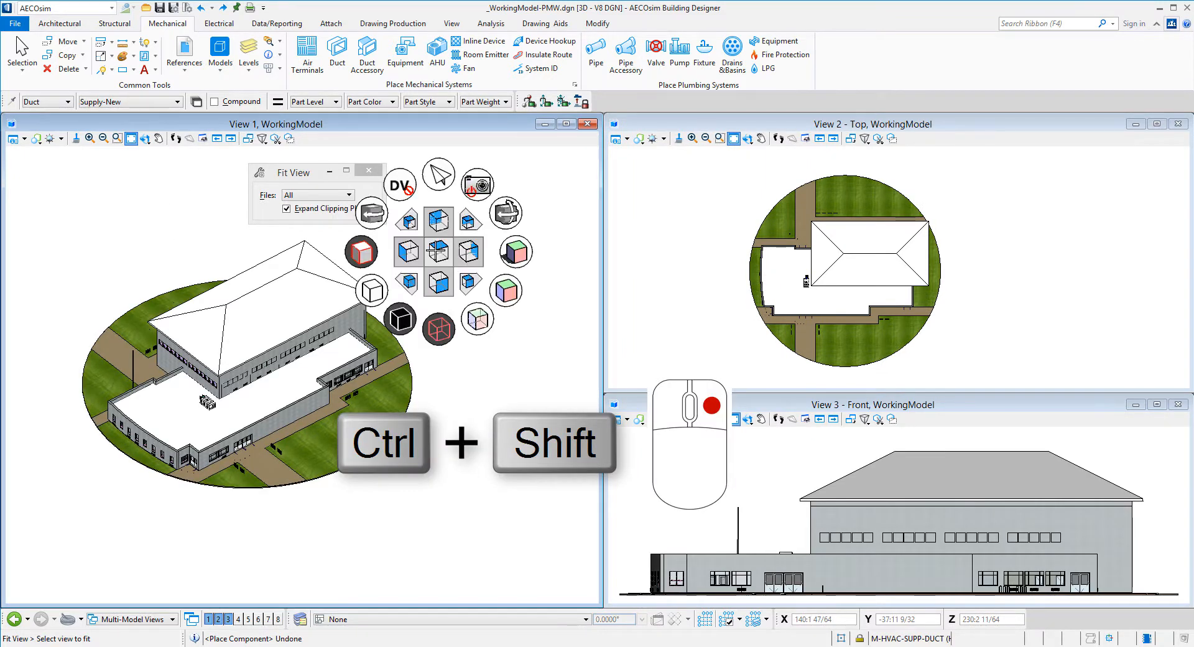
{"action": "left_click", "coordinate": [506, 213]}
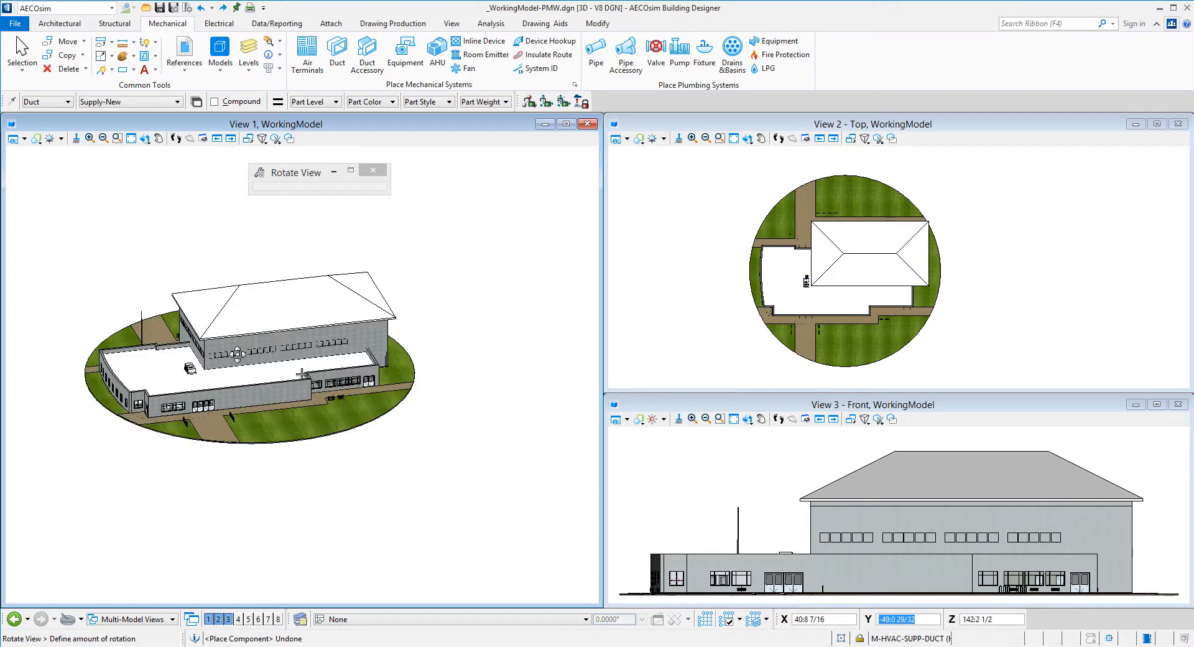
{"action": "left_click", "coordinate": [236, 345]}
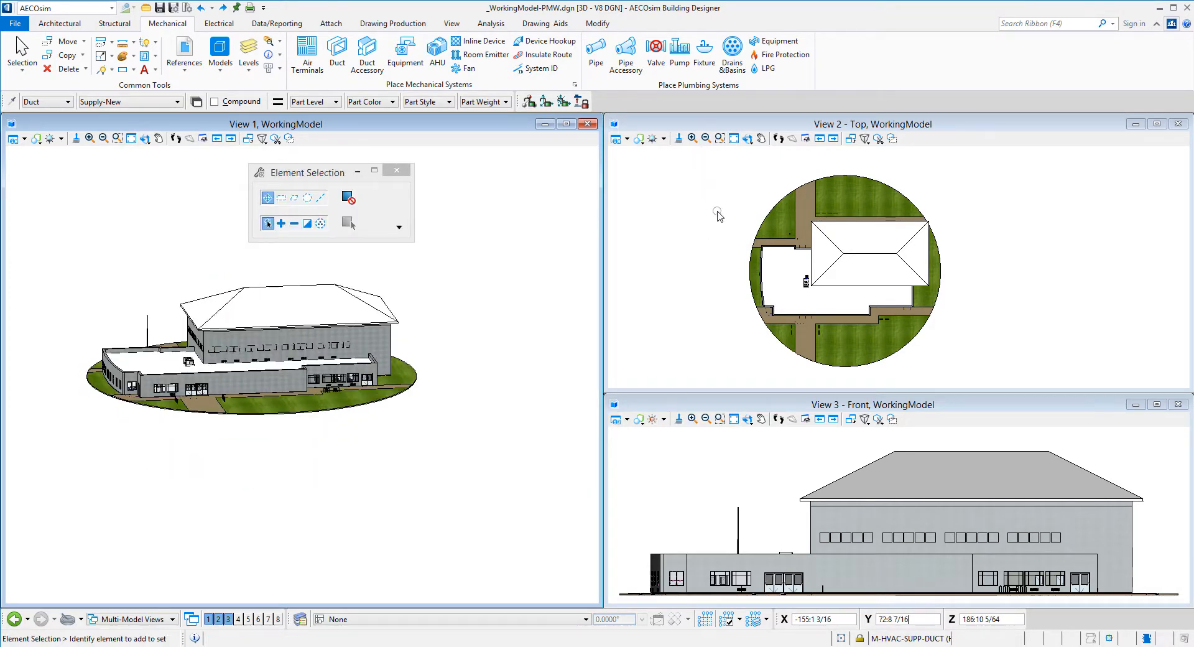
Switch the top view in View 2 to the Wireframe display style
{"action": "right_click", "coordinate": [718, 212], "text": "ctrl+shift"}
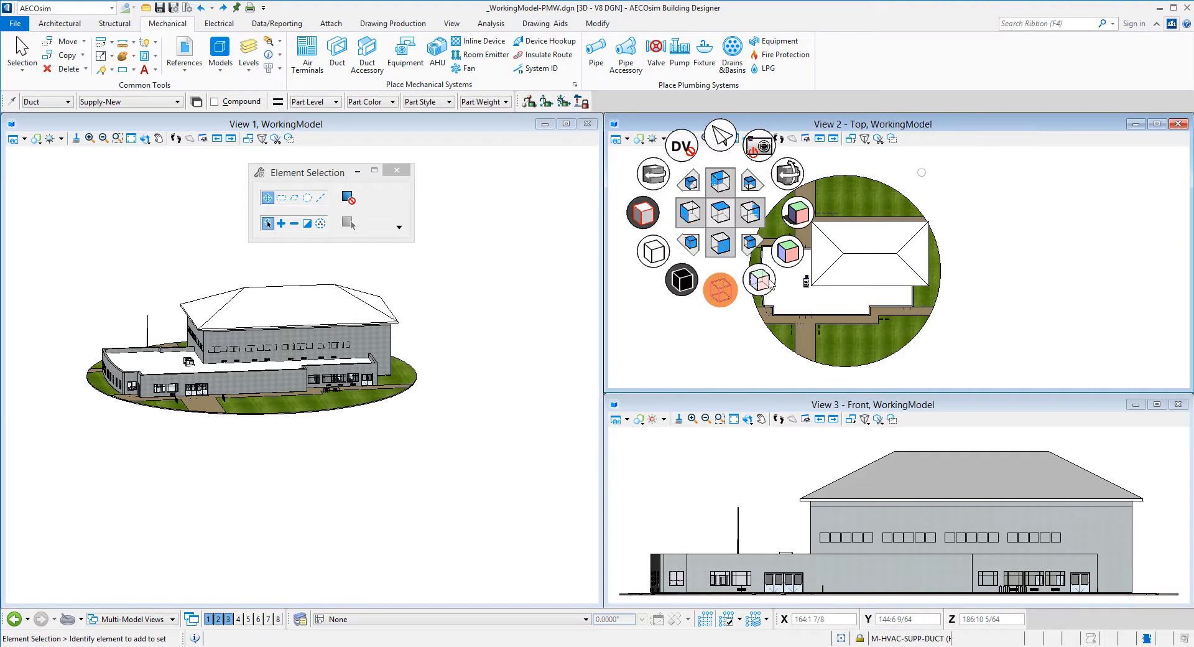
{"action": "left_click", "coordinate": [721, 289]}
{"action": "left_click", "coordinate": [724, 339]}
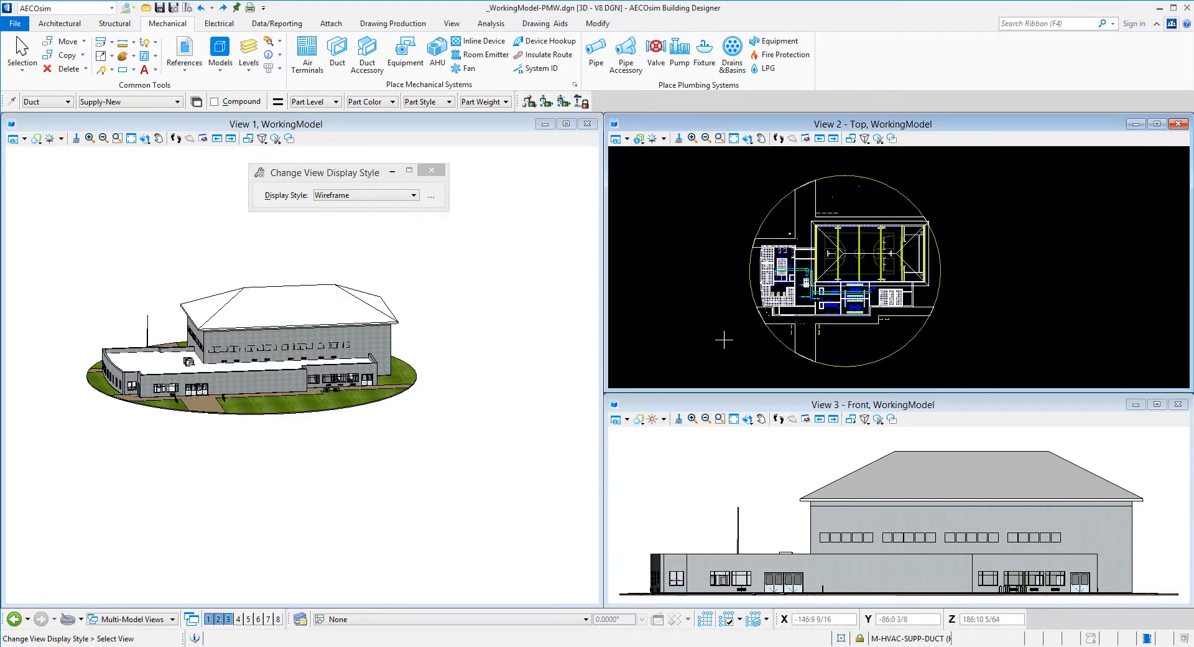
{"action": "right_click", "coordinate": [695, 481]}
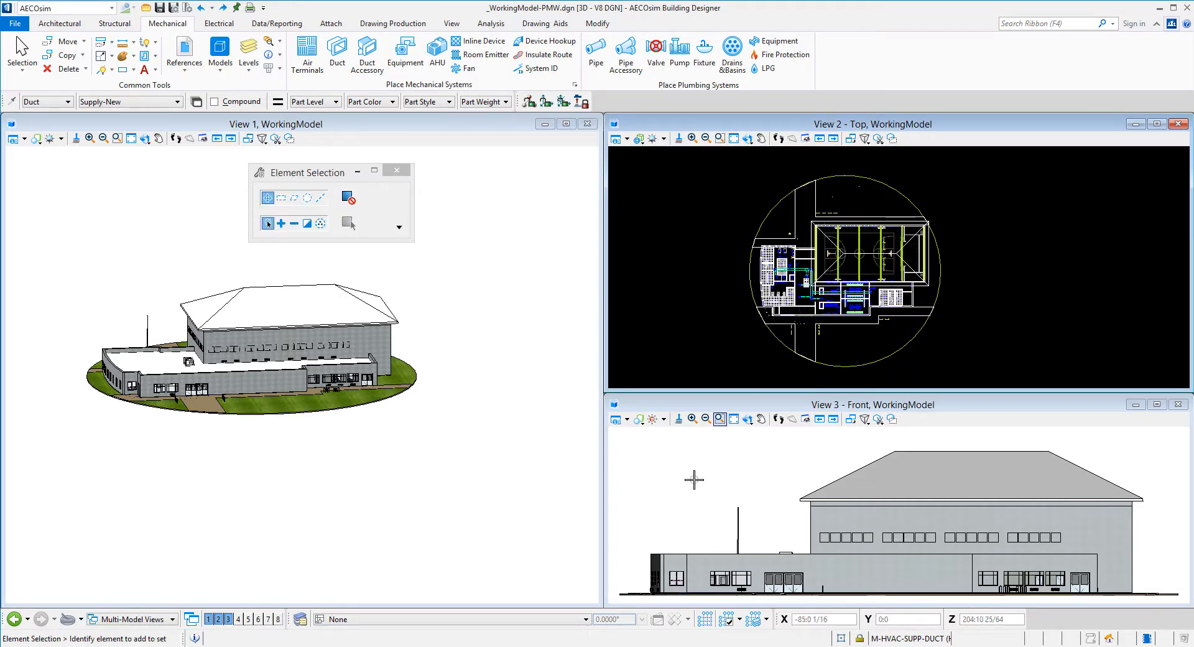
{"action": "scroll", "coordinate": [768, 493], "scroll_direction": "down", "scroll_amount": 5}
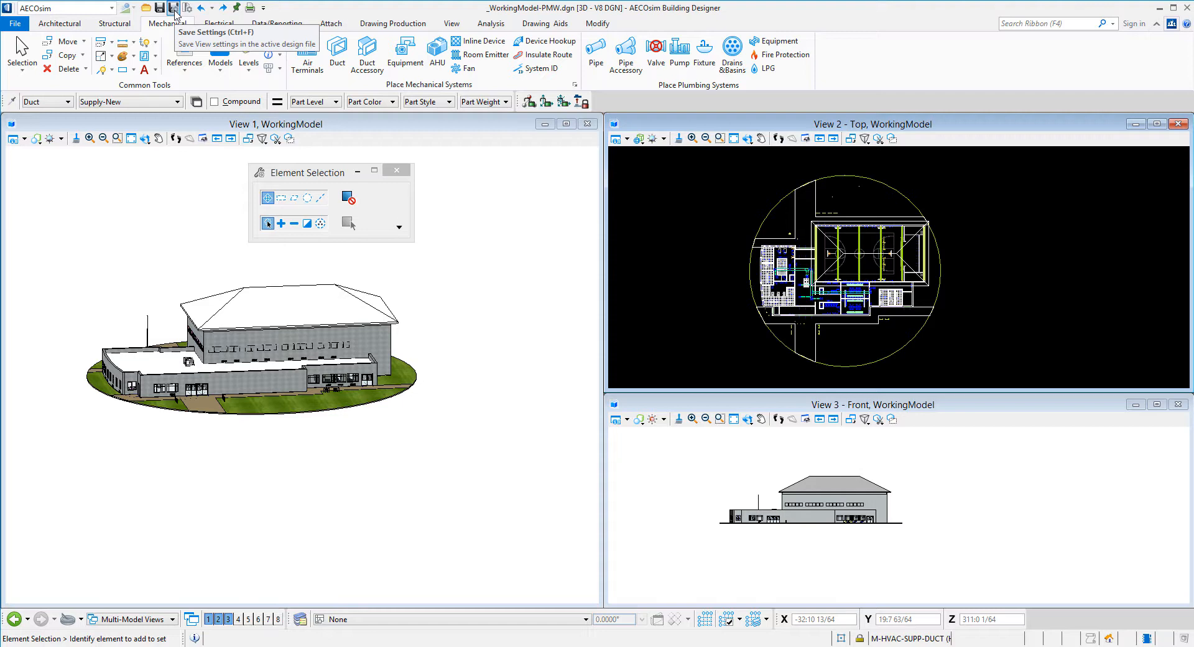
Save settings, close the model, and reopen _WorkingModel-PMW.dgn from Recent Files
{"action": "left_click", "coordinate": [174, 9]}
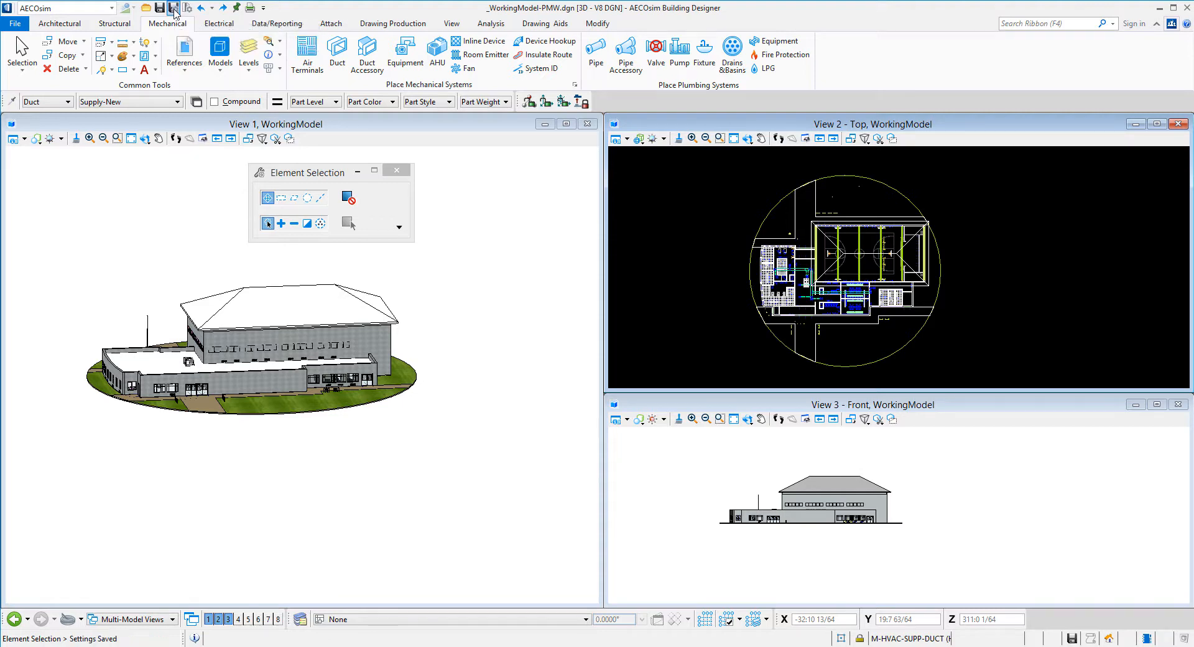
{"action": "left_click", "coordinate": [25, 26]}
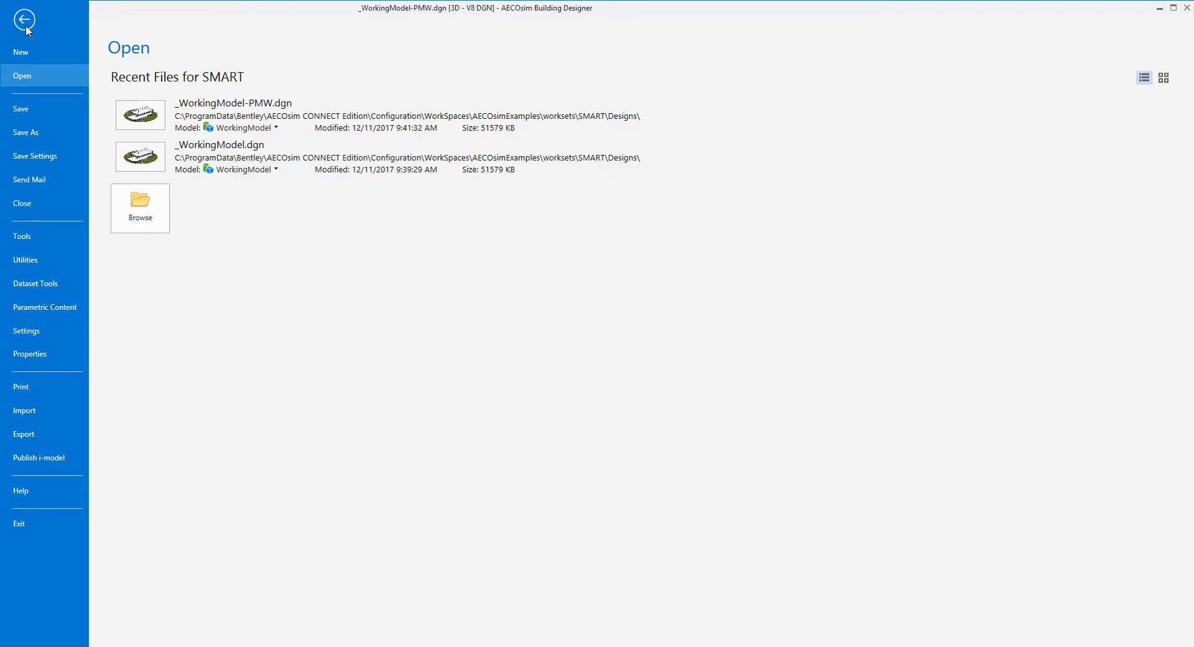
{"action": "left_click", "coordinate": [38, 199]}
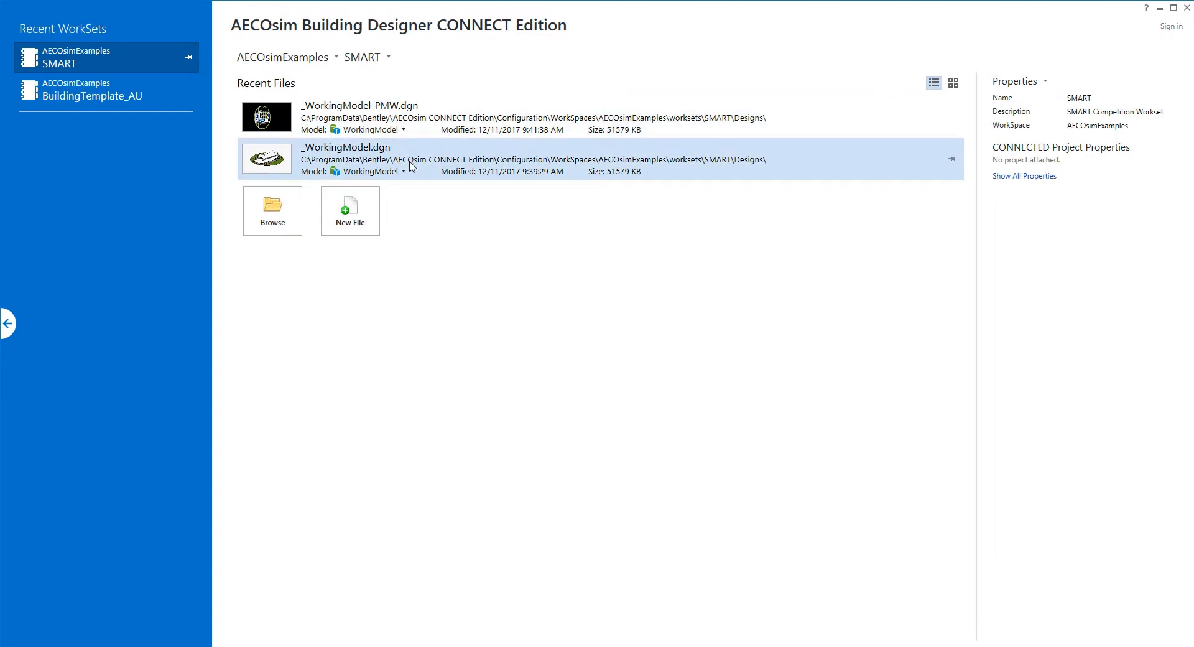
{"action": "left_click", "coordinate": [425, 113]}
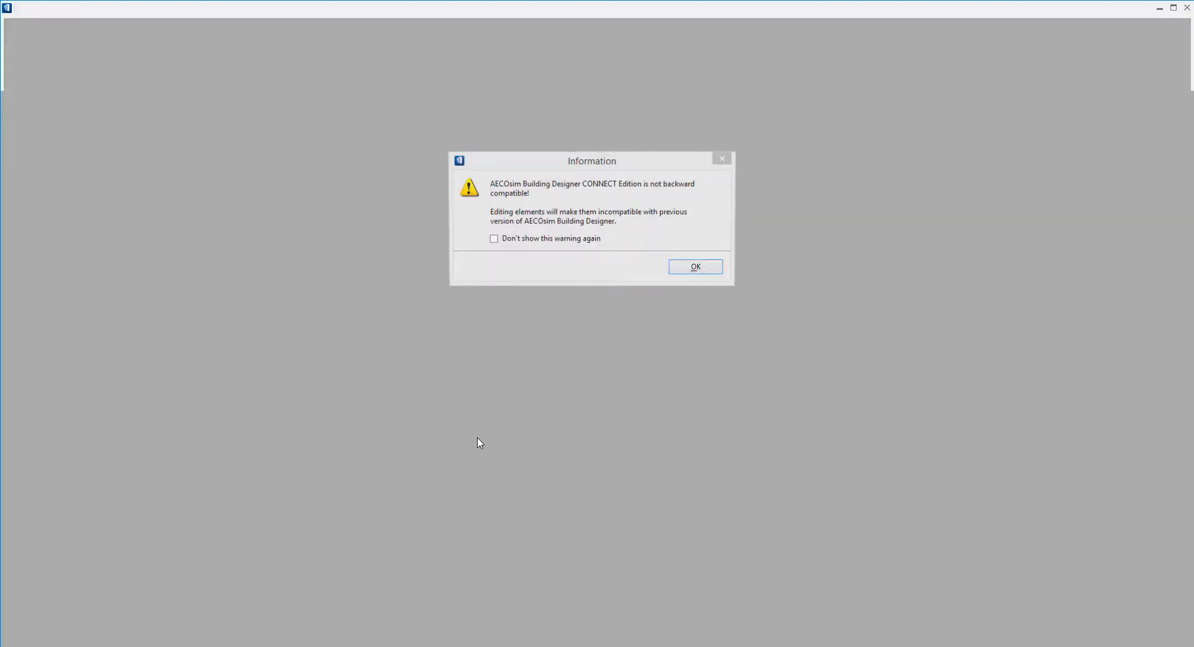
Turn off the compatibility warning permanently and open _WorkingModel.dgn from the recent files
{"action": "left_click", "coordinate": [499, 241]}
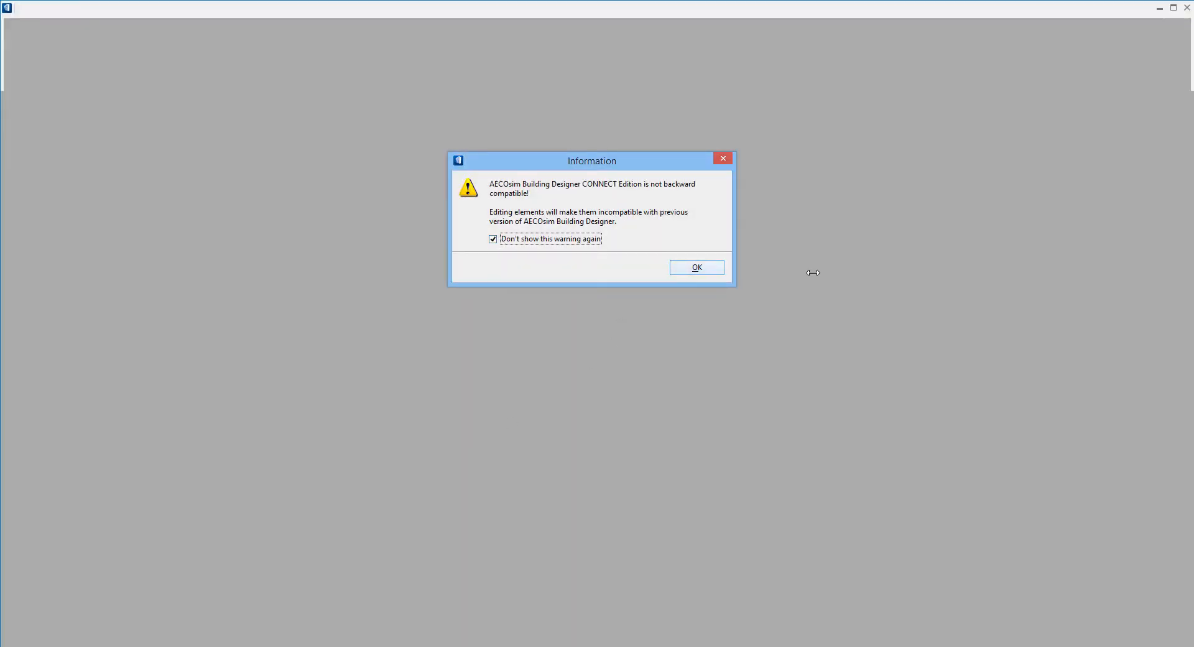
{"action": "left_click", "coordinate": [705, 269]}
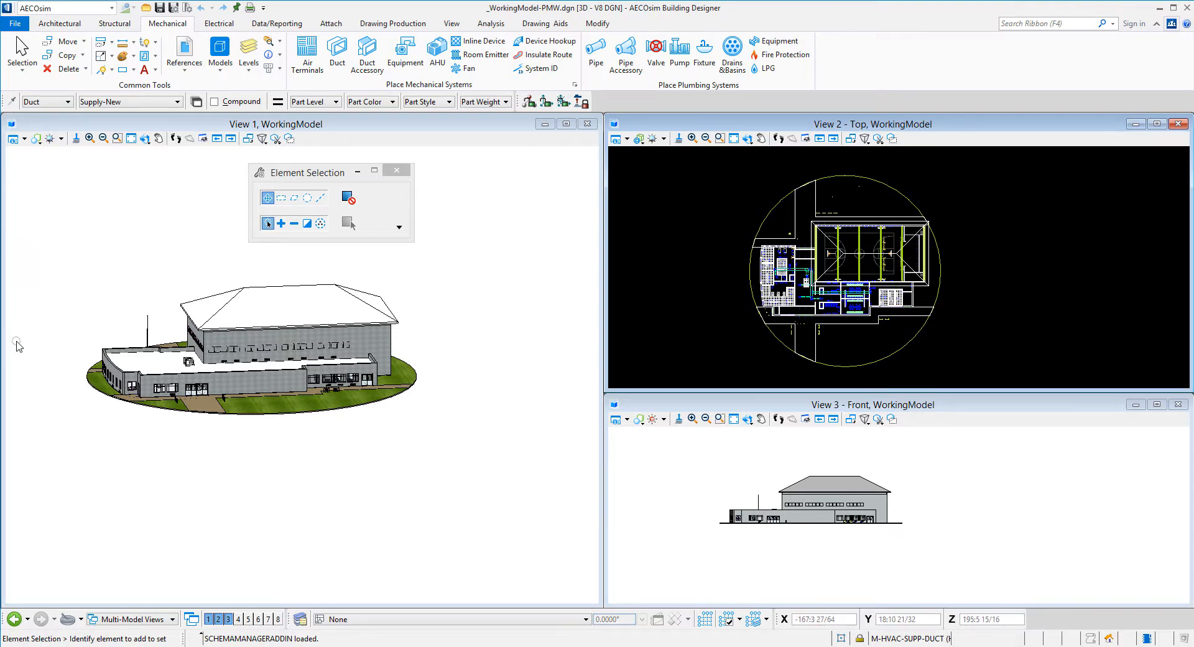
{"action": "left_click", "coordinate": [19, 25]}
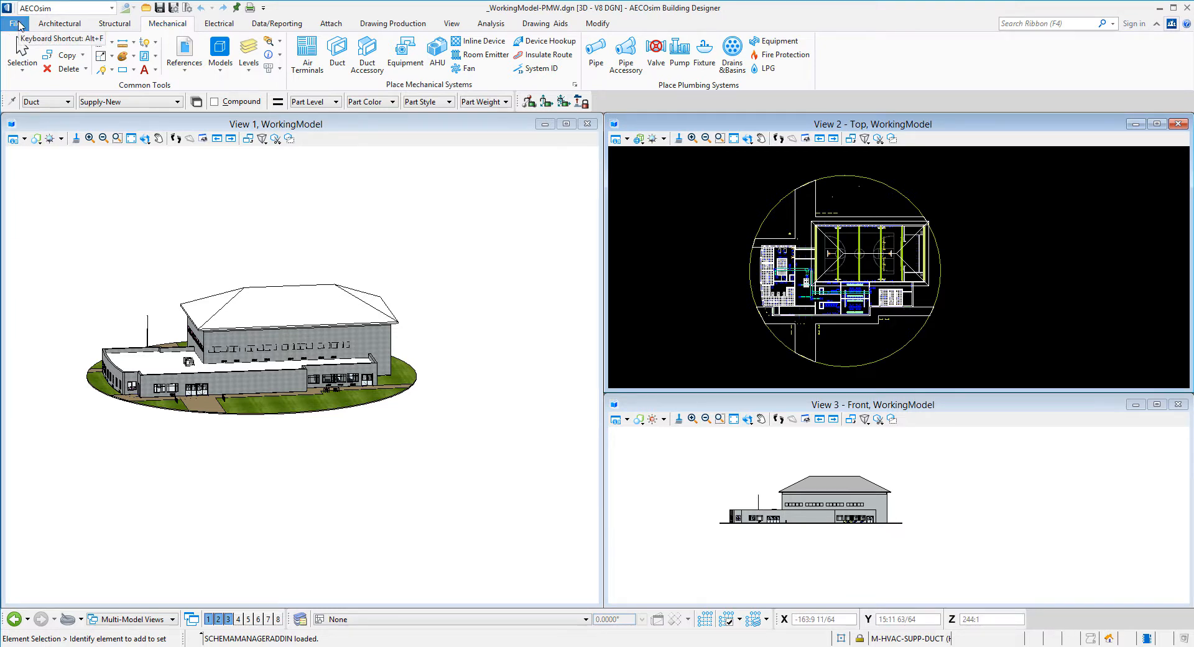
{"action": "left_click", "coordinate": [335, 174]}
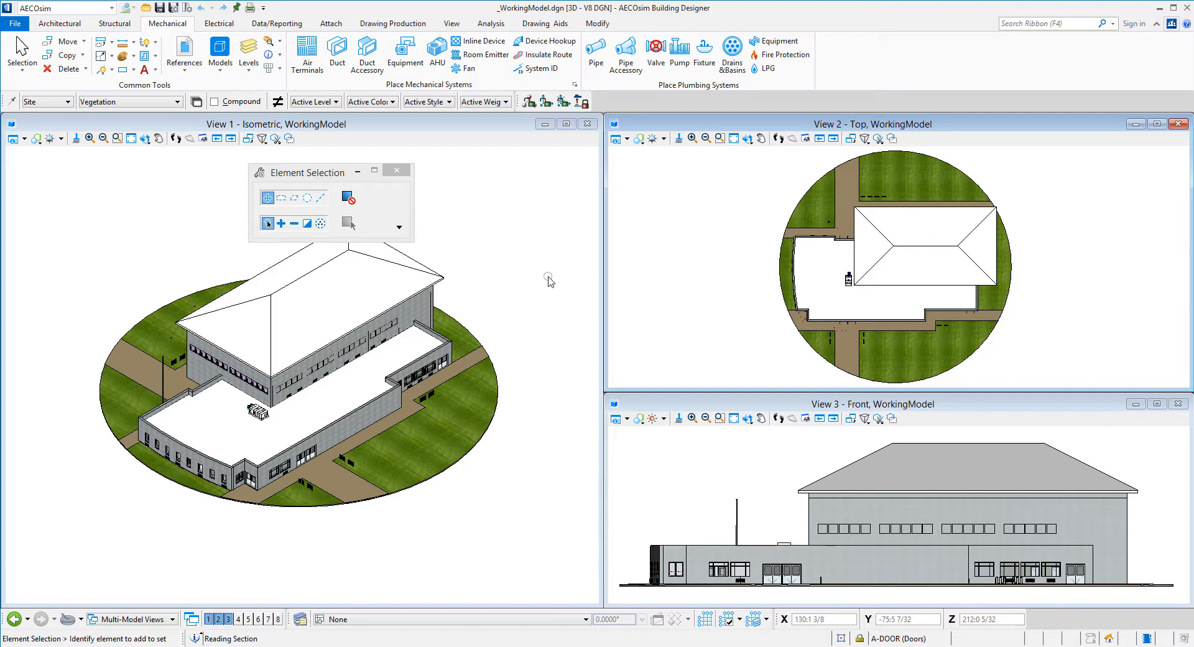
Rotate View 1 to a near side-on view of the building
{"action": "right_click", "coordinate": [518, 266]}
{"action": "left_click", "coordinate": [583, 235]}
{"action": "left_click", "coordinate": [217, 415]}
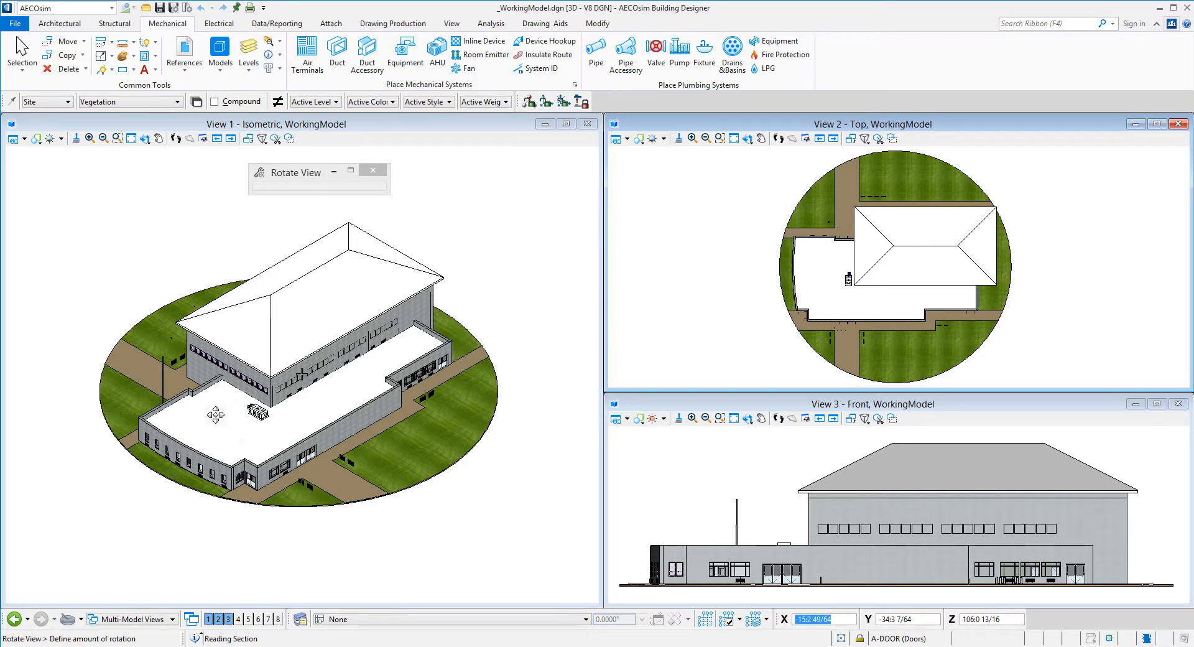
{"action": "left_click_drag", "start_coordinate": [217, 416], "coordinate": [298, 411]}
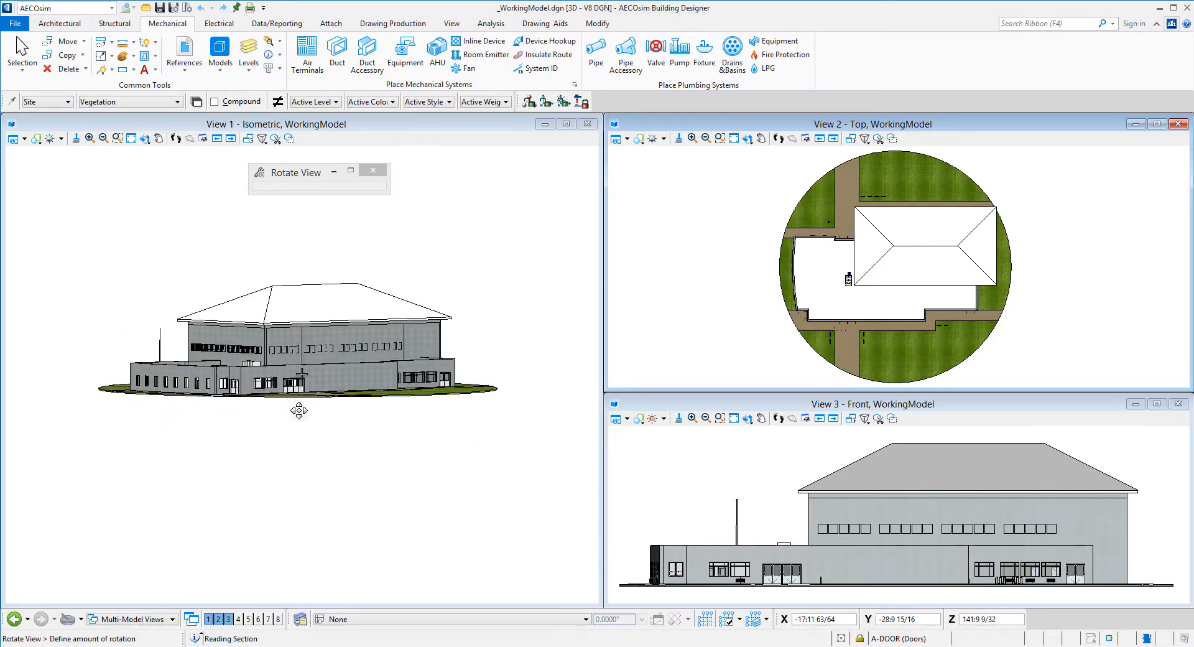
{"action": "left_click", "coordinate": [280, 381]}
{"action": "scroll", "coordinate": [283, 376], "scroll_direction": "up", "scroll_amount": 5}
{"action": "right_click", "coordinate": [283, 376]}
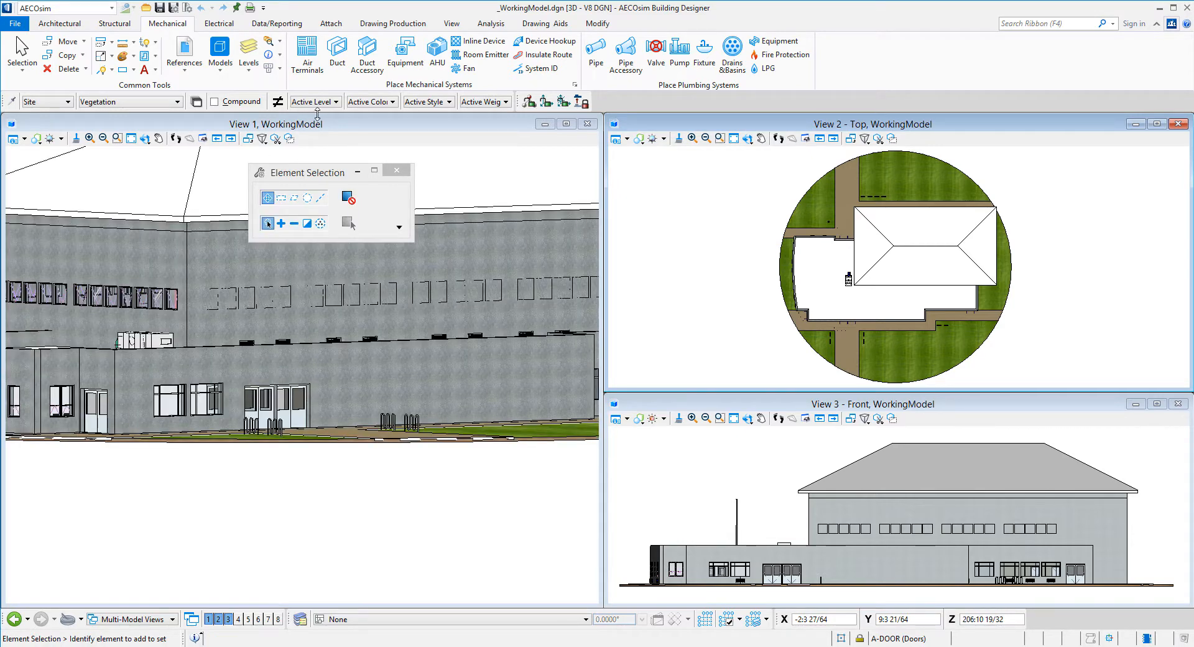
Apply the Normal 50 mm camera lens to View 1
{"action": "left_click", "coordinate": [260, 142]}
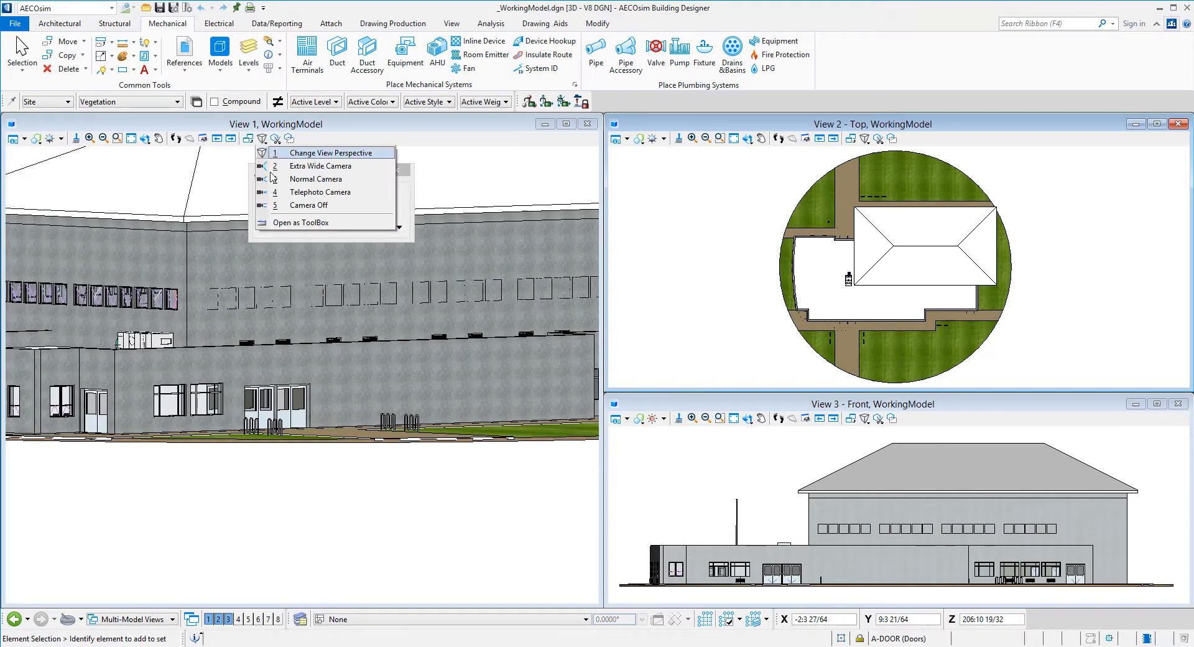
{"action": "left_click", "coordinate": [272, 180]}
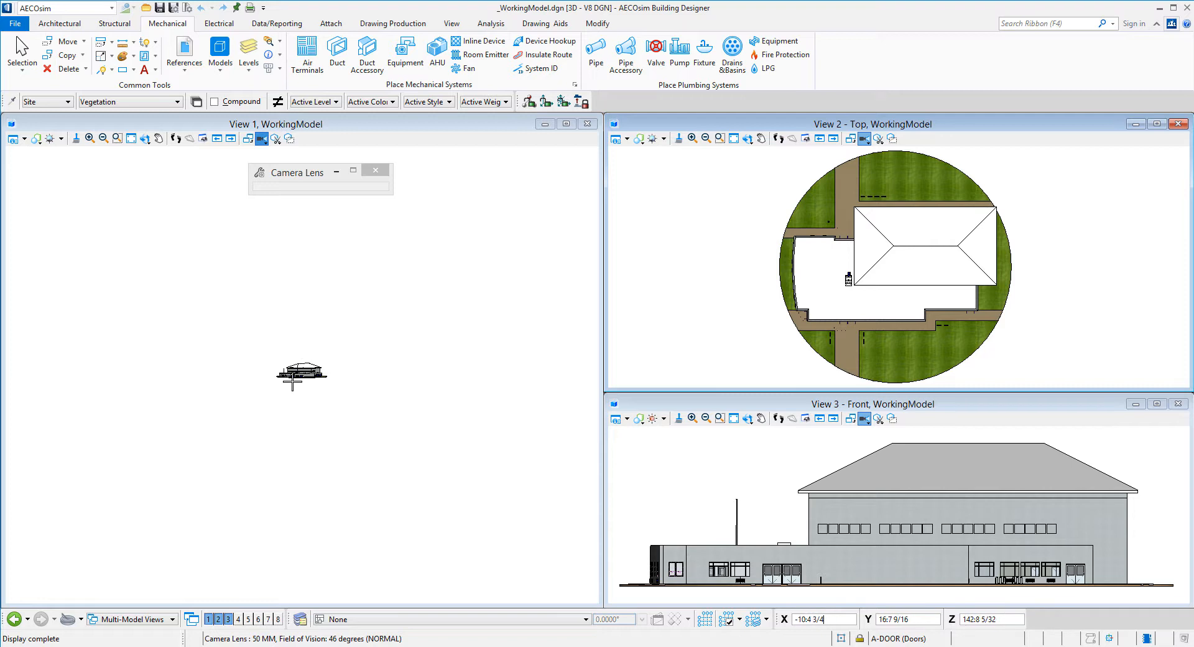
{"action": "left_click", "coordinate": [299, 356]}
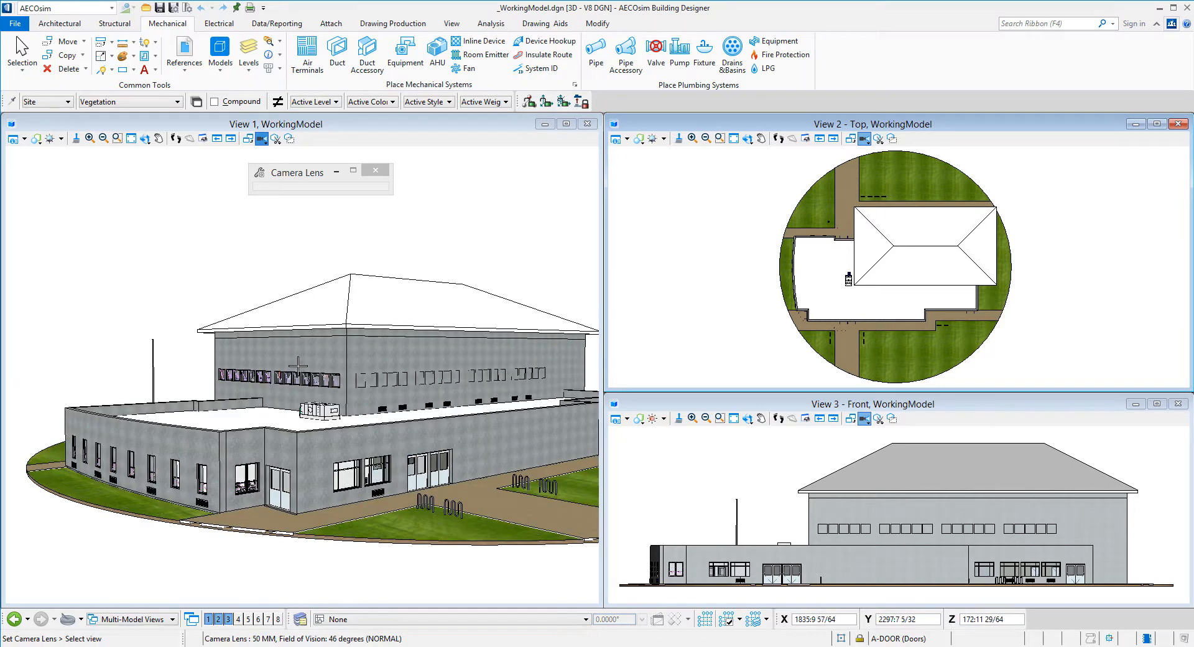
Rotate View 1 to a closer, lower view of the tall gym block
{"action": "right_click", "coordinate": [376, 337]}
{"action": "left_click", "coordinate": [441, 303]}
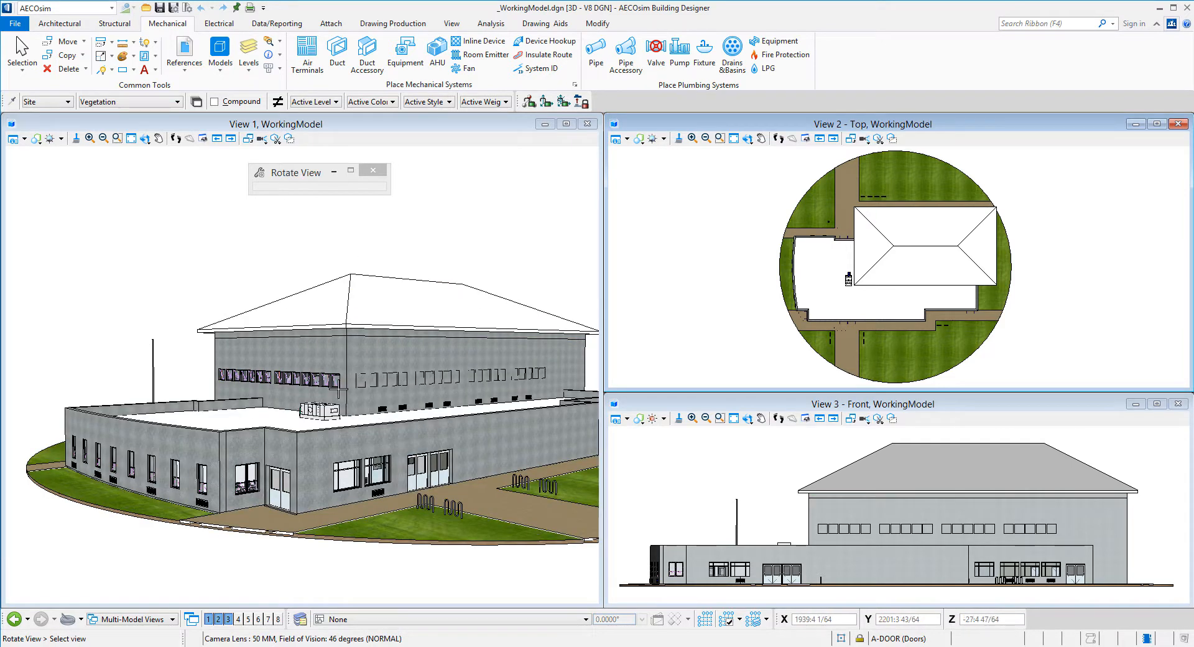
{"action": "left_click", "coordinate": [341, 374]}
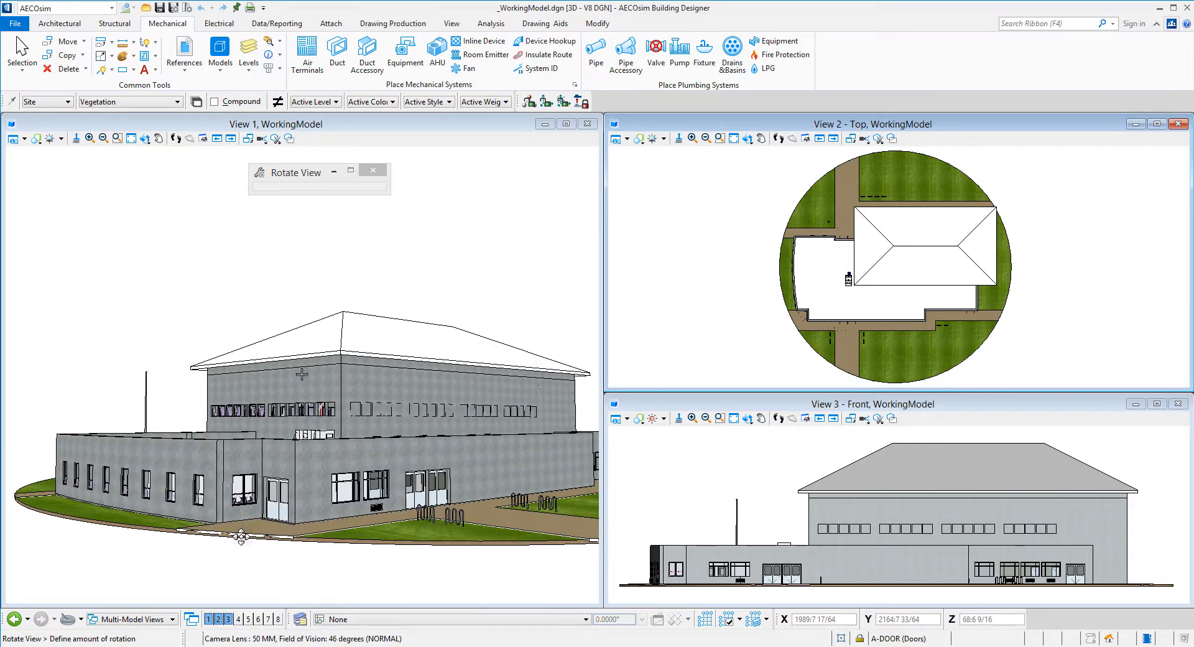
{"action": "left_click", "coordinate": [243, 506]}
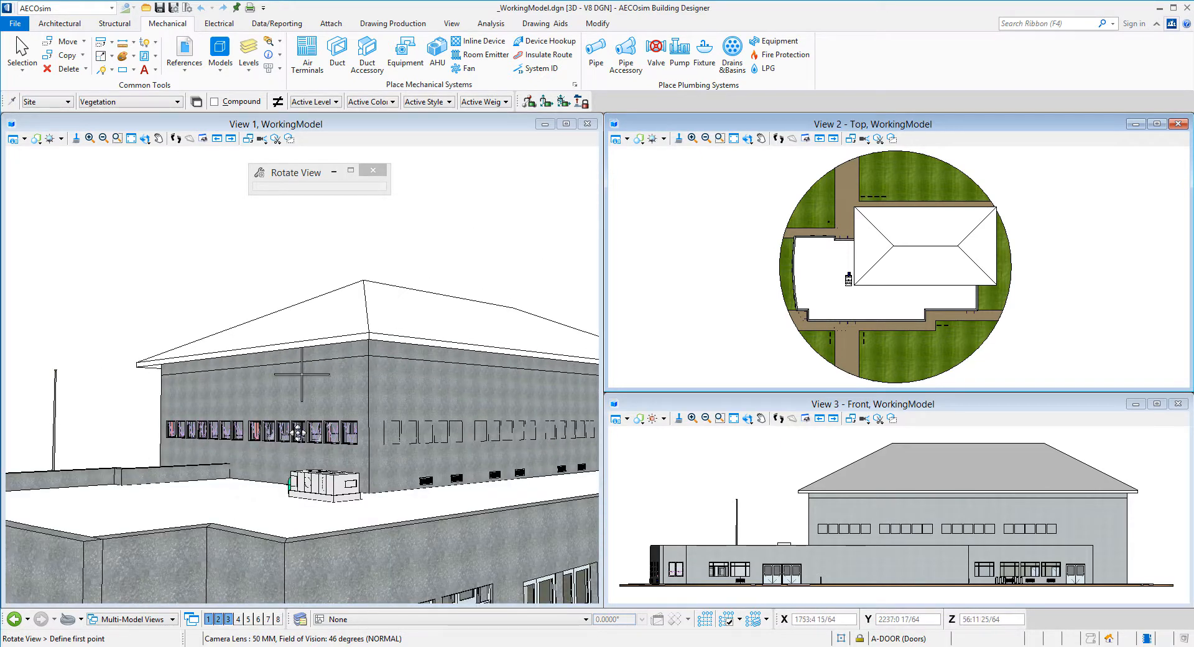
{"action": "scroll", "coordinate": [370, 506], "scroll_direction": "up", "scroll_amount": 5}
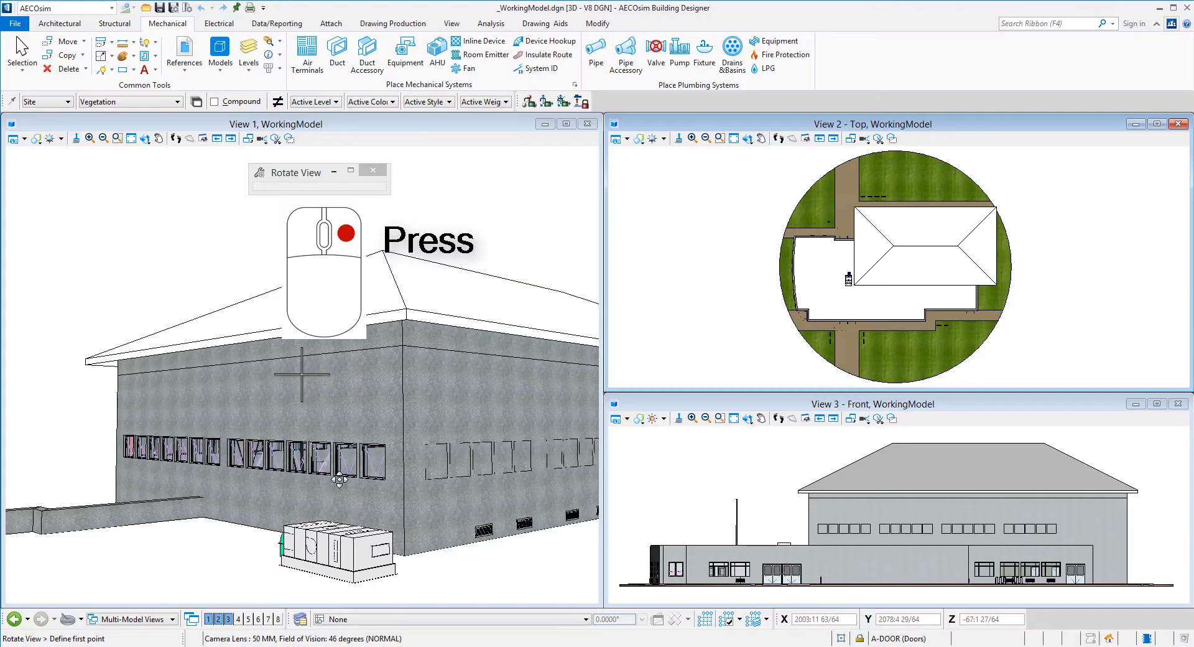
Turn off the exterior wall's level to reveal the gym's frame
{"action": "right_click", "coordinate": [507, 216]}
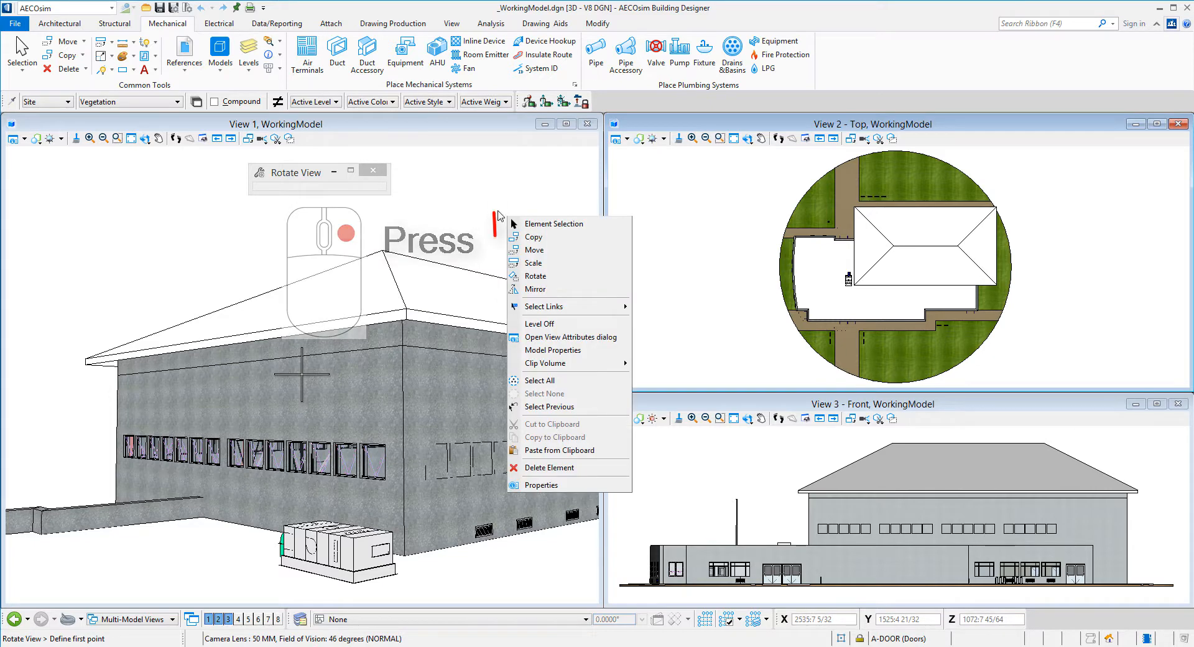
{"action": "left_click", "coordinate": [539, 325]}
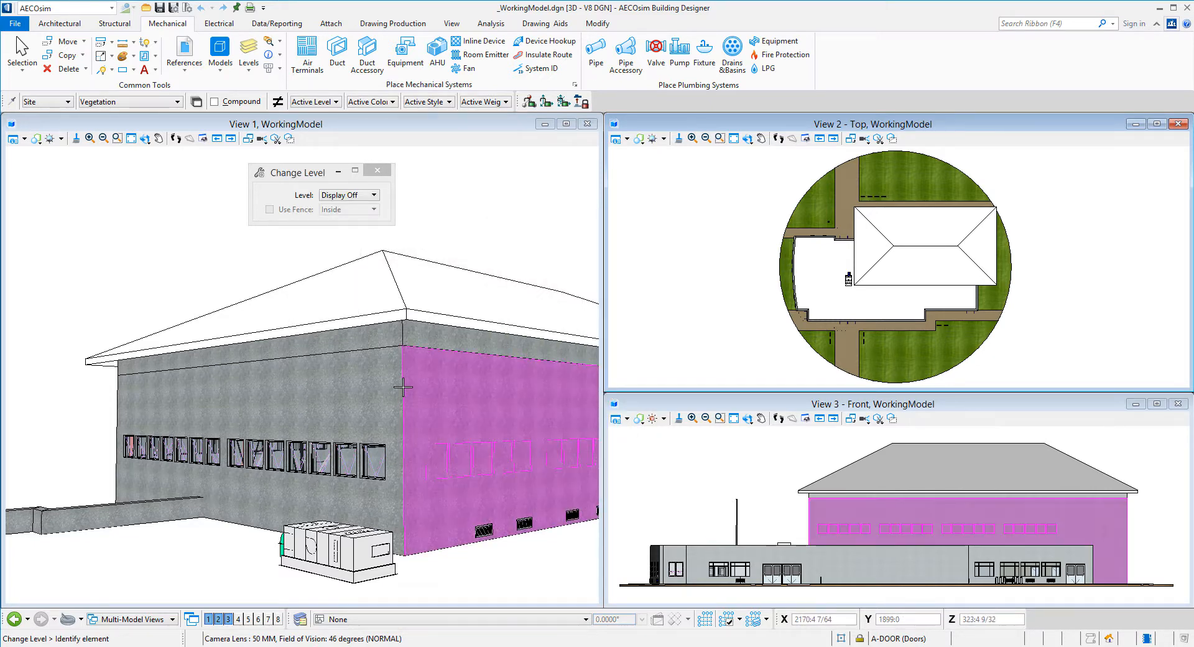
{"action": "left_click", "coordinate": [407, 389]}
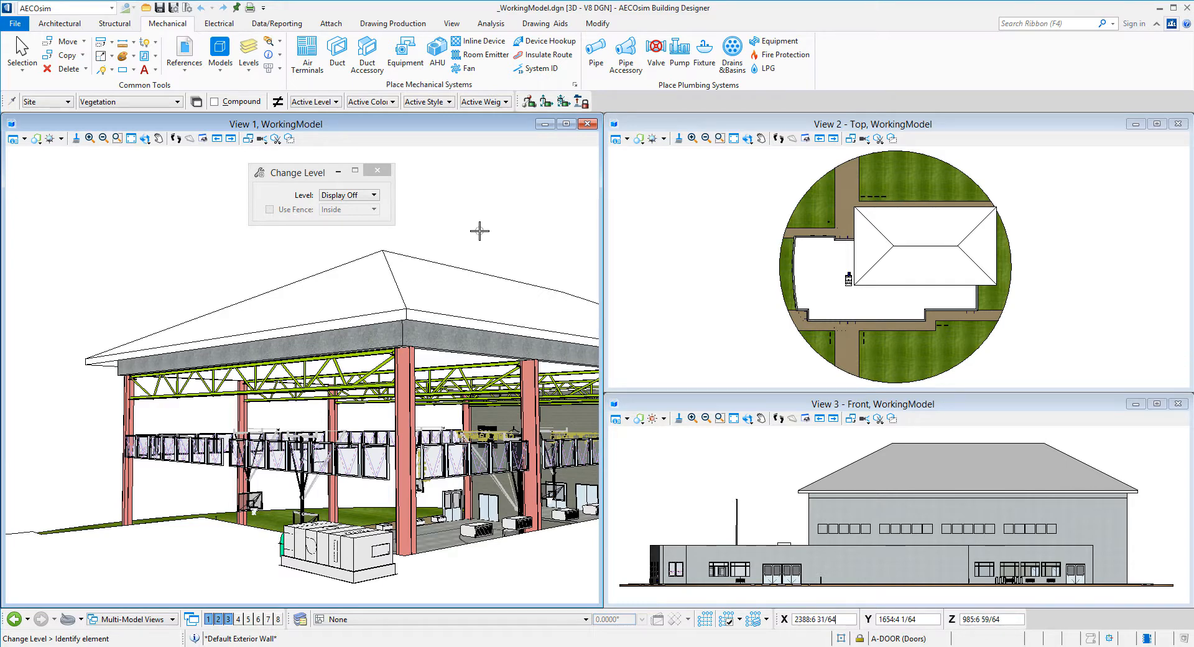
Restore the hidden exterior walls with View Previous and zoom out
{"action": "left_click", "coordinate": [218, 140]}
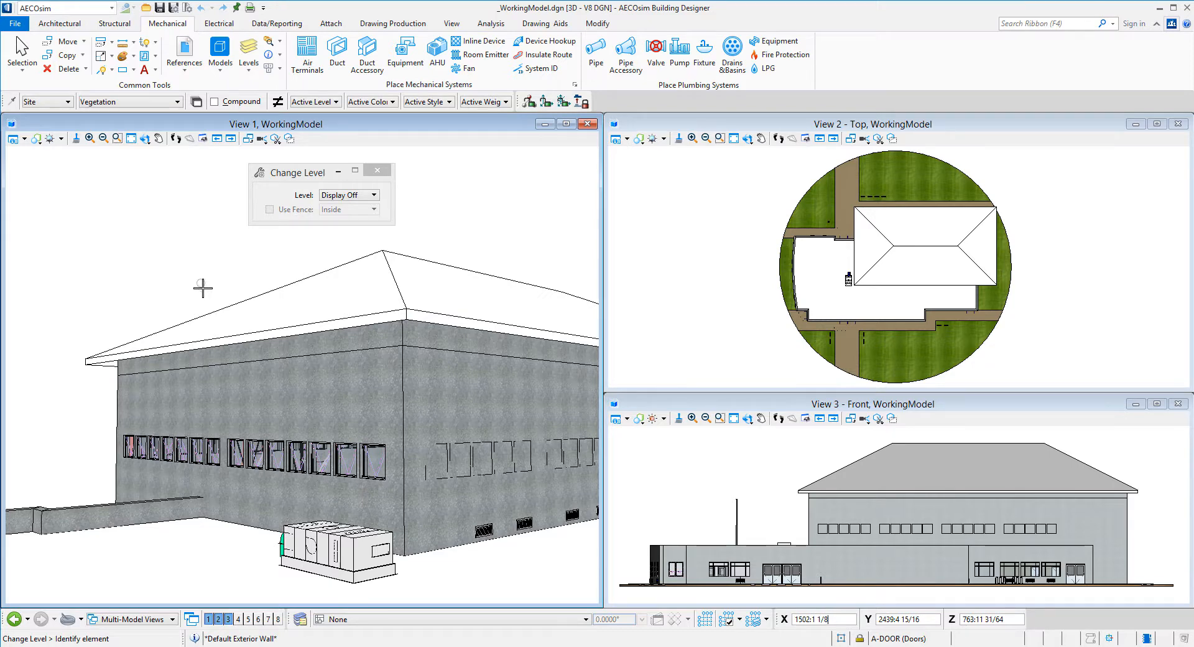
{"action": "scroll", "coordinate": [202, 287], "scroll_direction": "down", "scroll_amount": 3}
{"action": "scroll", "coordinate": [883, 278], "scroll_direction": "up", "scroll_amount": 5}
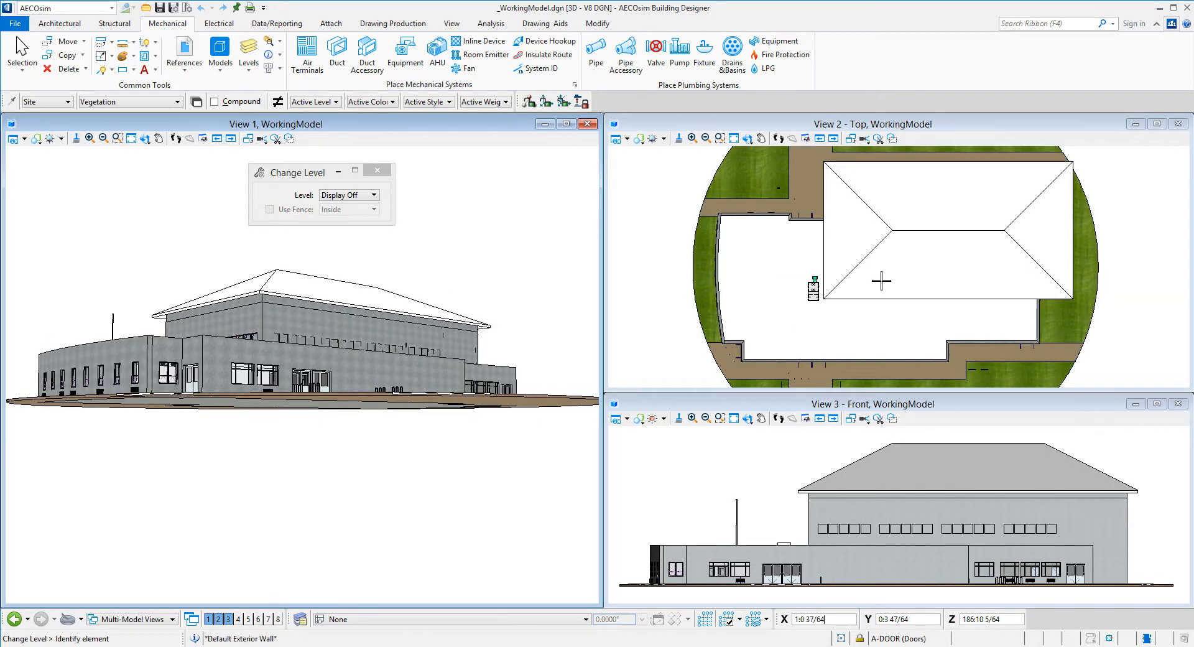
Set the front view in View 3 to the Transparent display style
{"action": "left_click", "coordinate": [715, 403]}
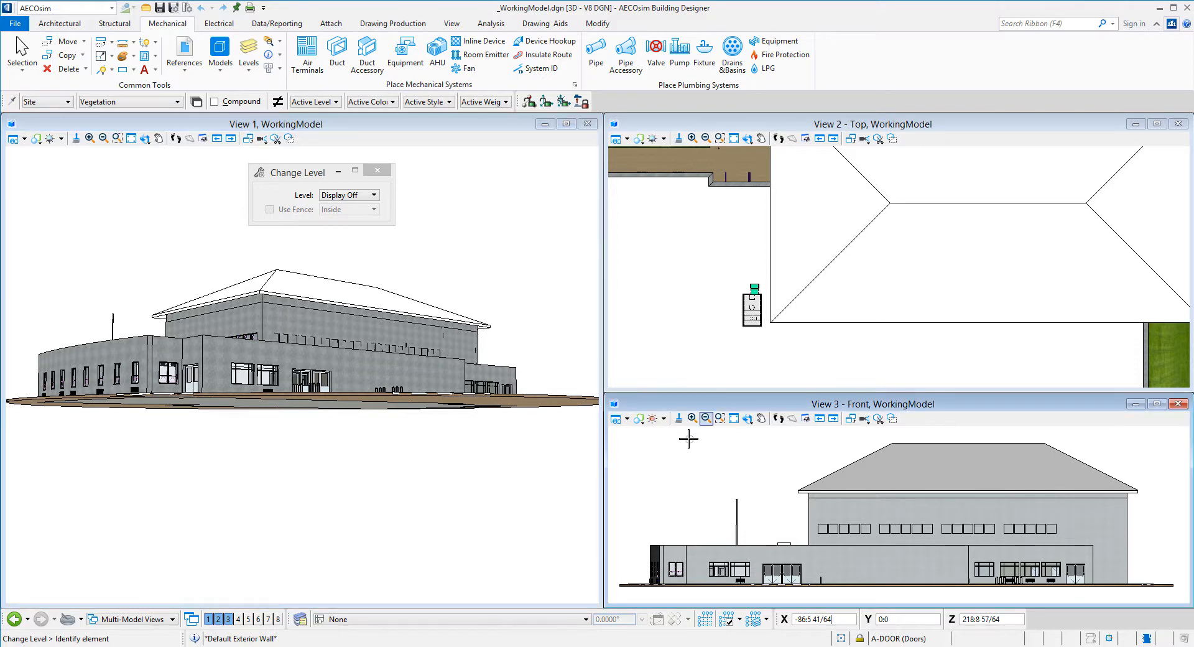
{"action": "right_click", "coordinate": [690, 487], "text": "shift"}
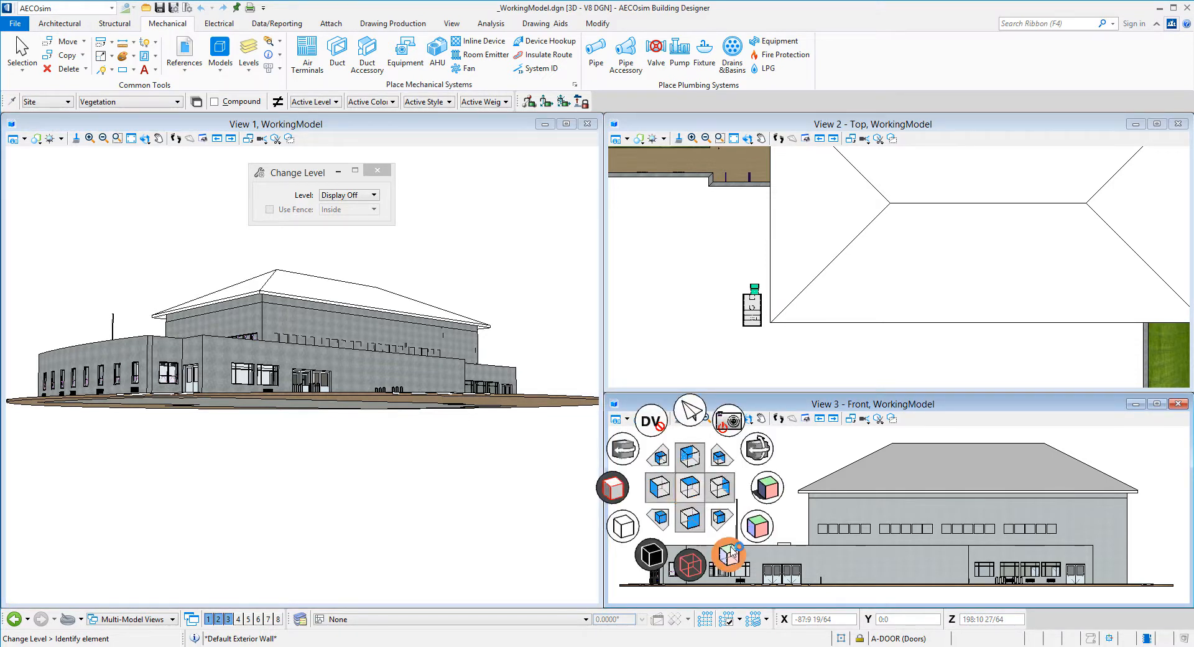
{"action": "left_click", "coordinate": [765, 535]}
{"action": "left_click", "coordinate": [770, 501]}
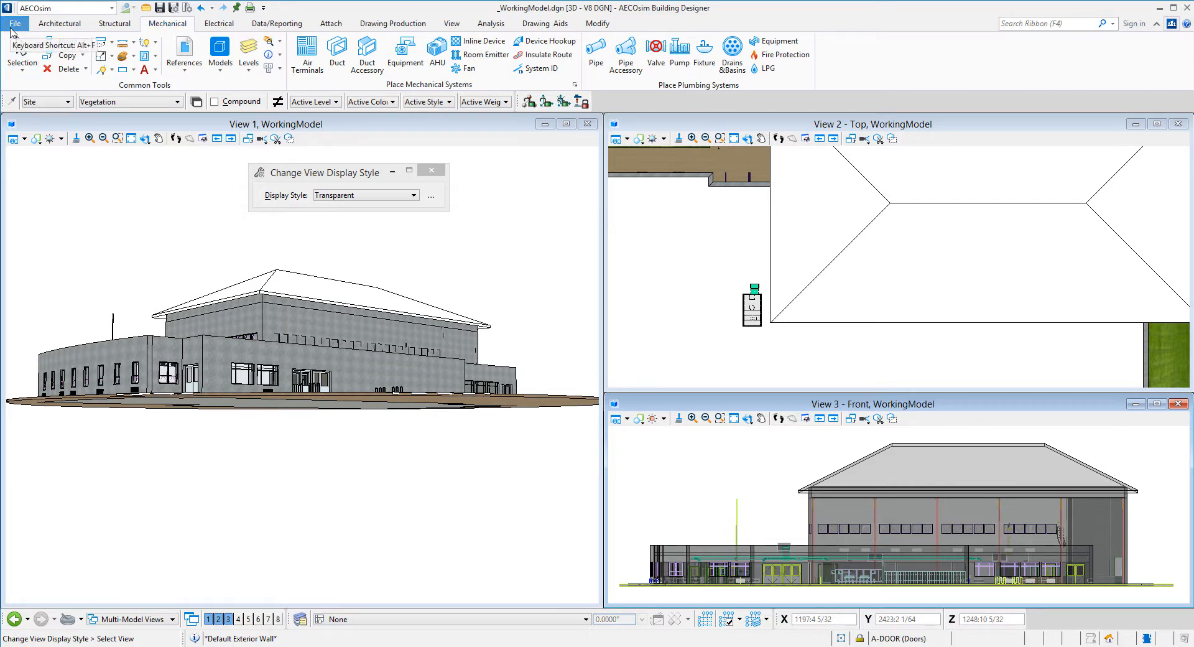
{"action": "left_click", "coordinate": [11, 26]}
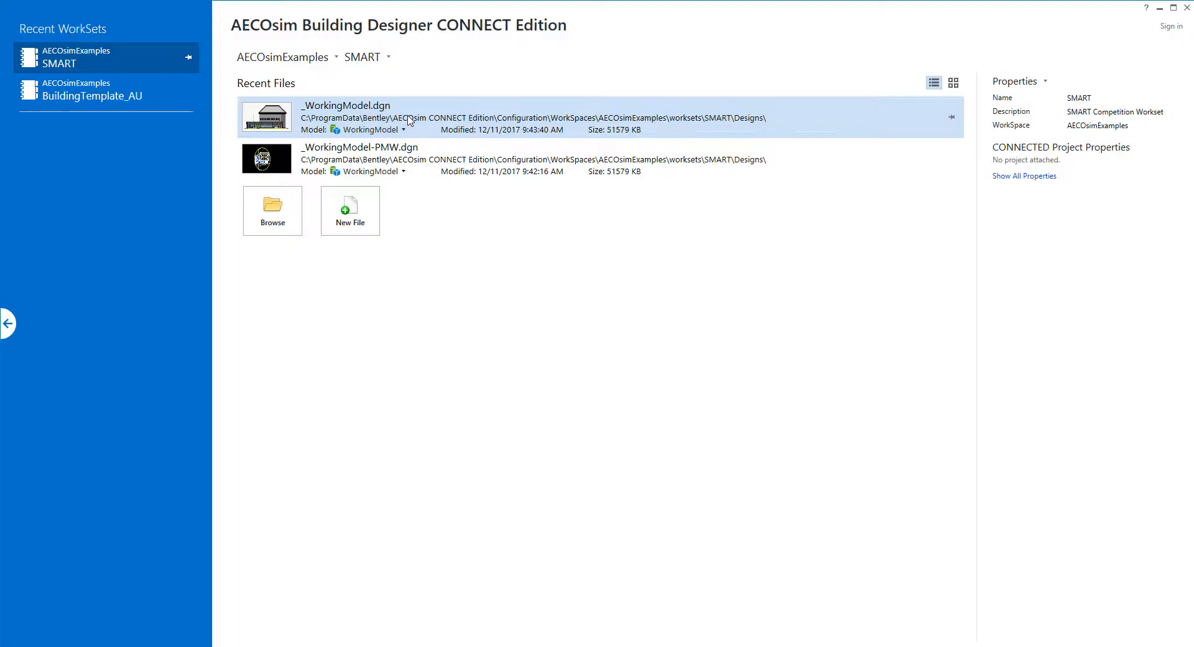
Open _WorkingModel.dgn from Recent Files, then close it back to the start page
{"action": "left_click", "coordinate": [403, 117]}
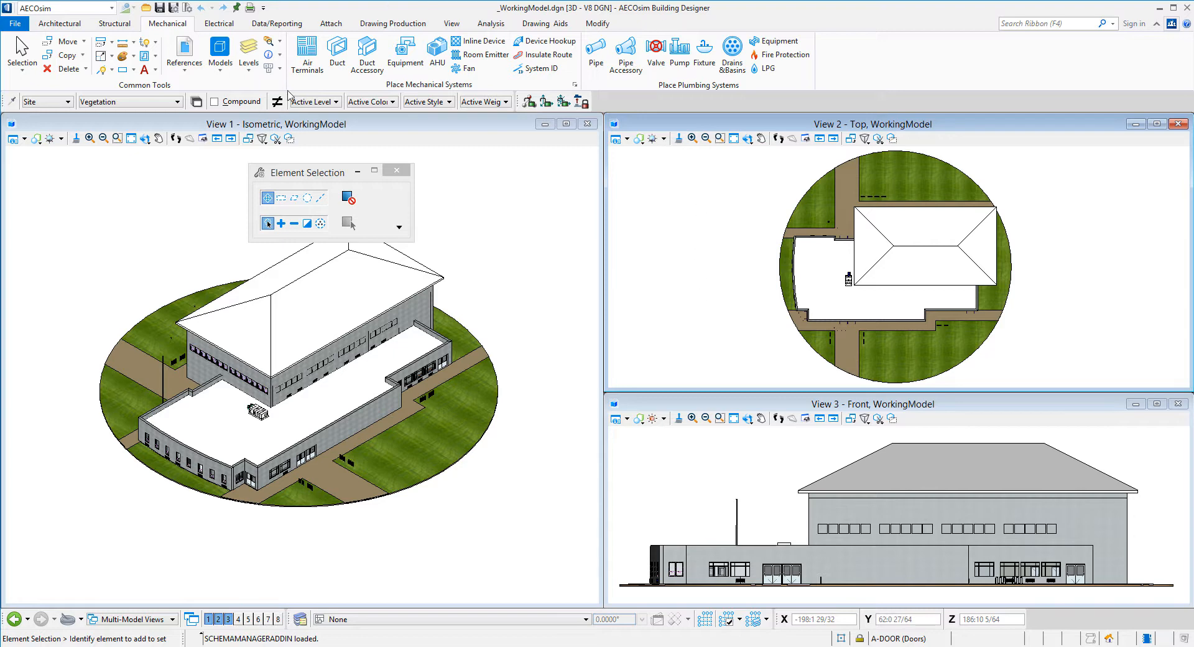
{"action": "left_click", "coordinate": [11, 24]}
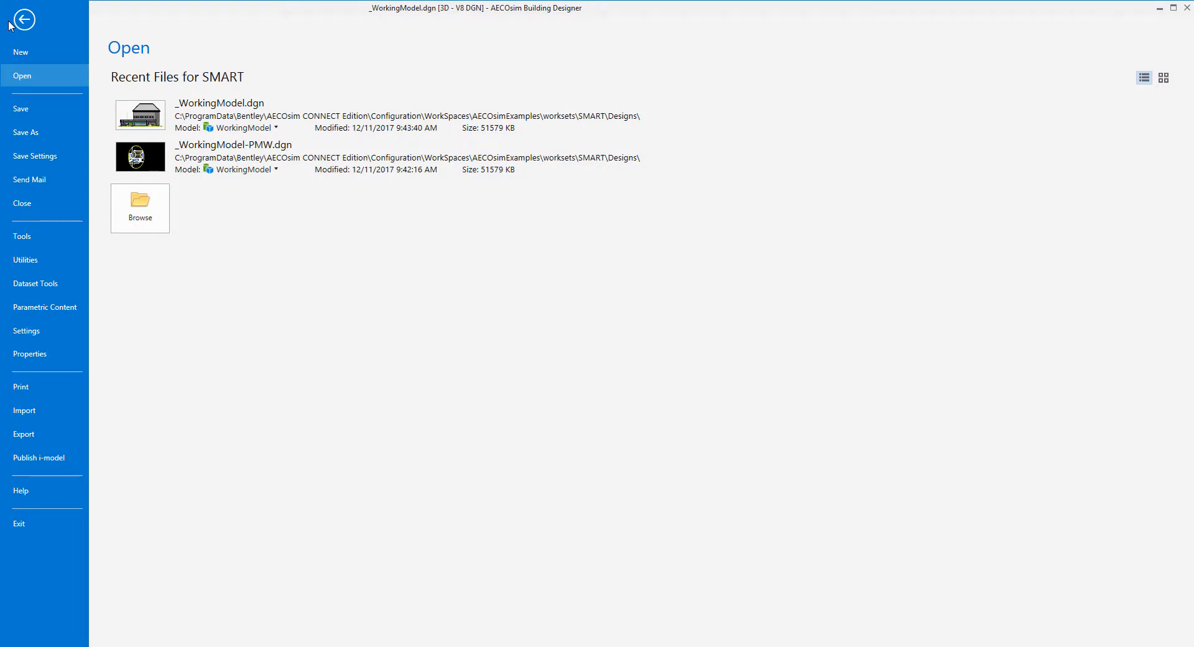
{"action": "left_click", "coordinate": [35, 204]}
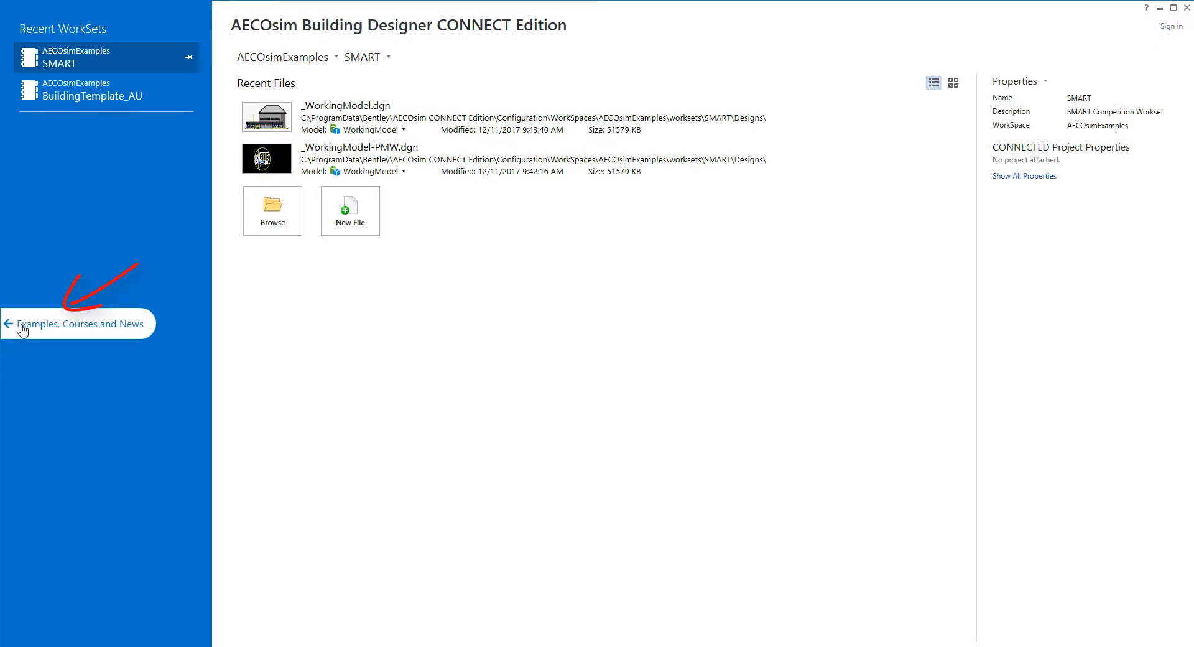
{"action": "left_click", "coordinate": [23, 329]}
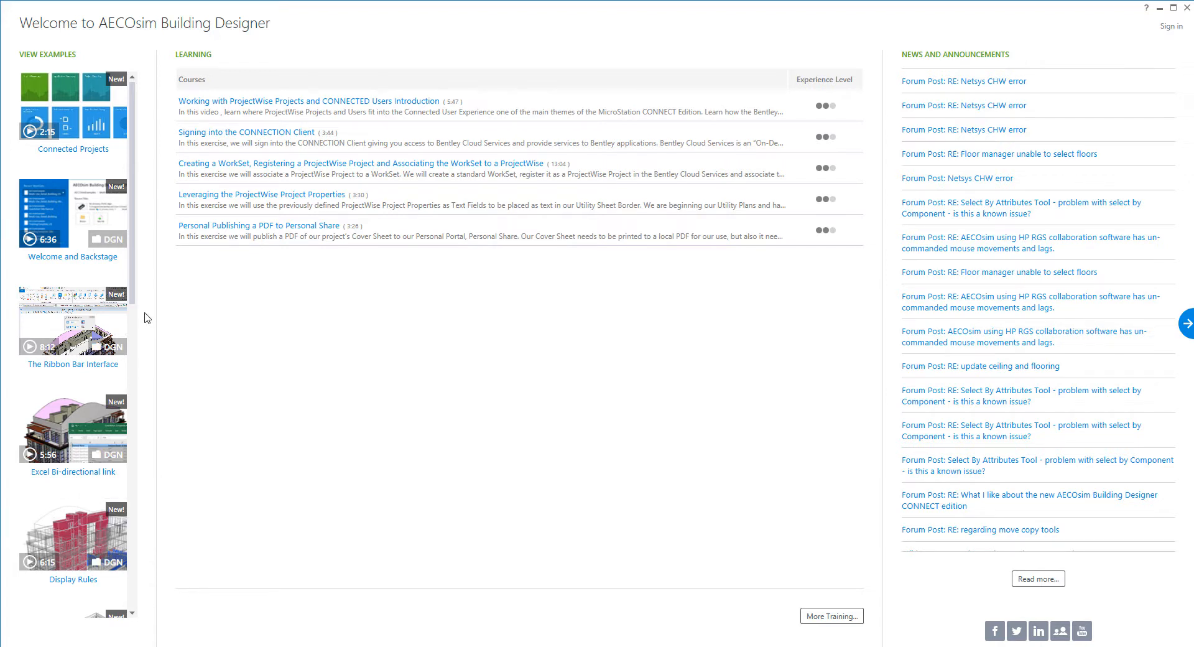
{"action": "left_click_drag", "start_coordinate": [132, 299], "coordinate": [132, 399]}
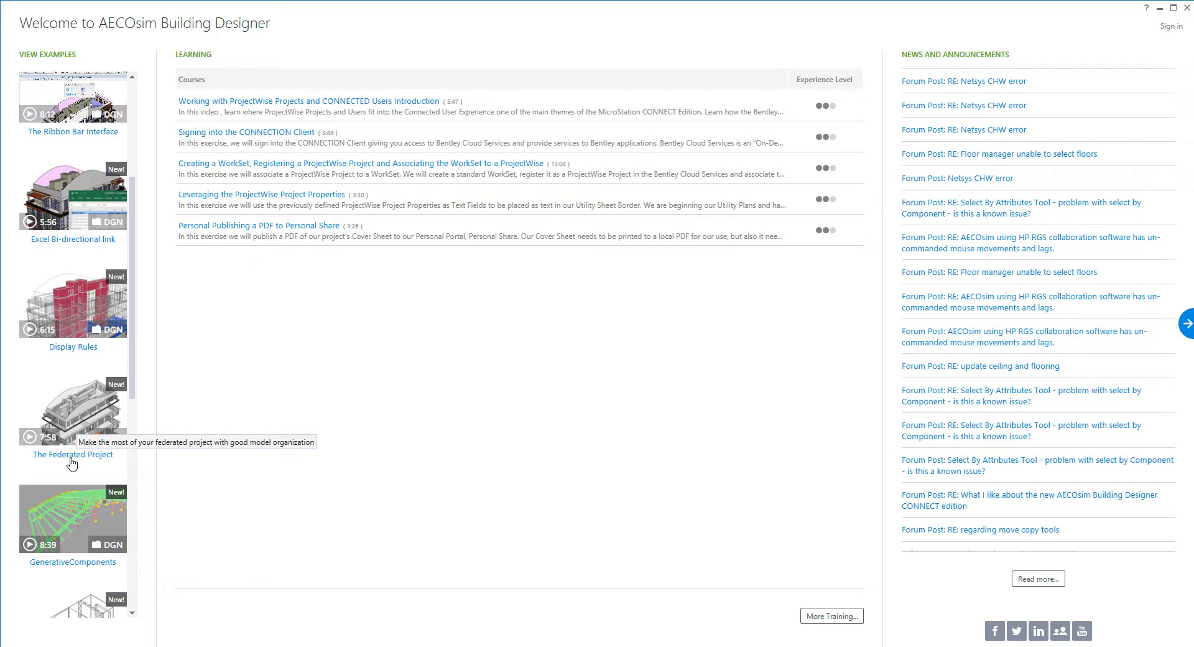
{"action": "left_click_drag", "start_coordinate": [133, 390], "coordinate": [140, 261]}
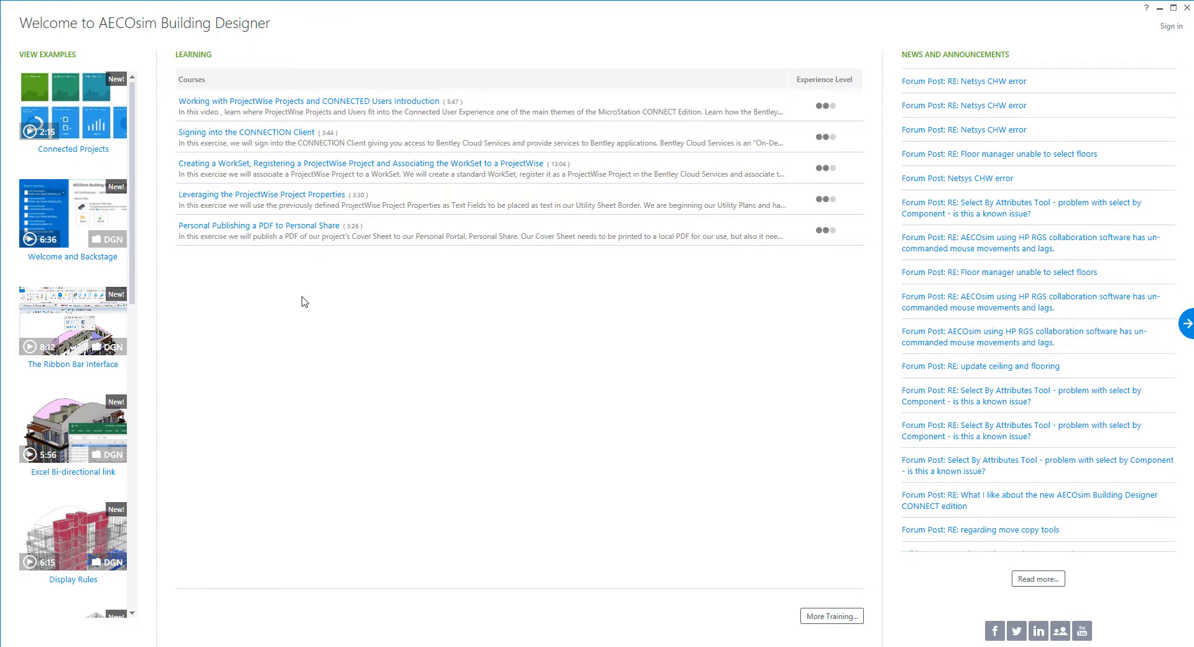
{"action": "left_click", "coordinate": [1183, 332]}
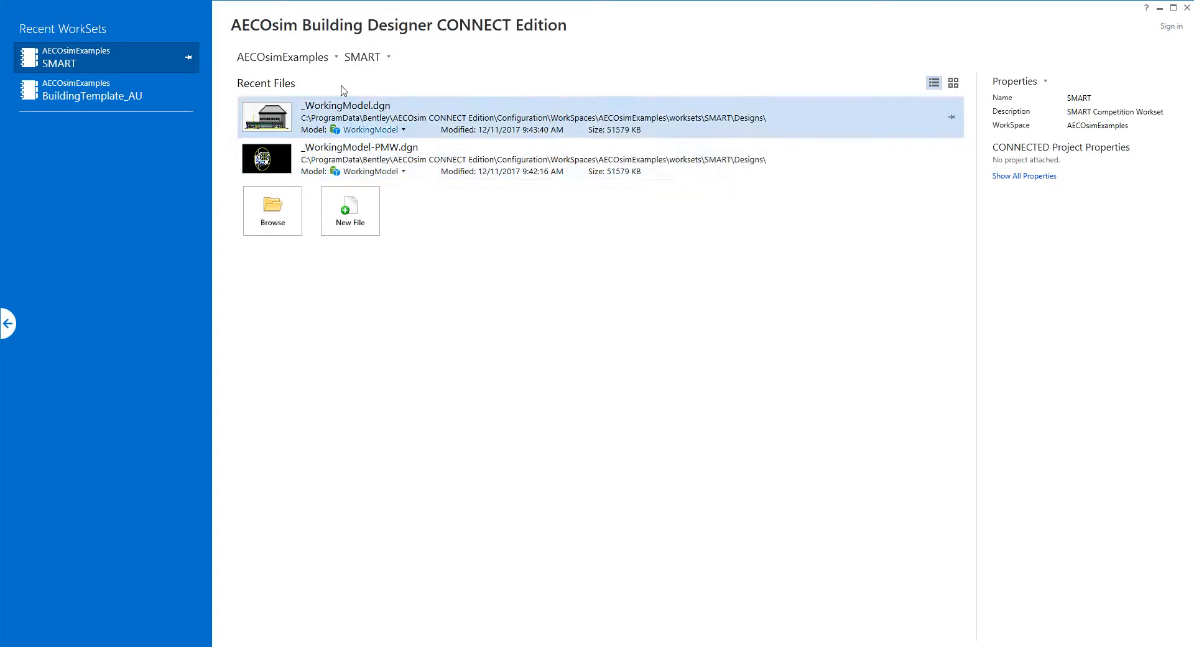
Keep the SMART workset, reopen _WorkingModel.dgn from Recent Files, and accept the backward-compatibility warning
{"action": "left_click", "coordinate": [309, 62]}
{"action": "left_click", "coordinate": [308, 62]}
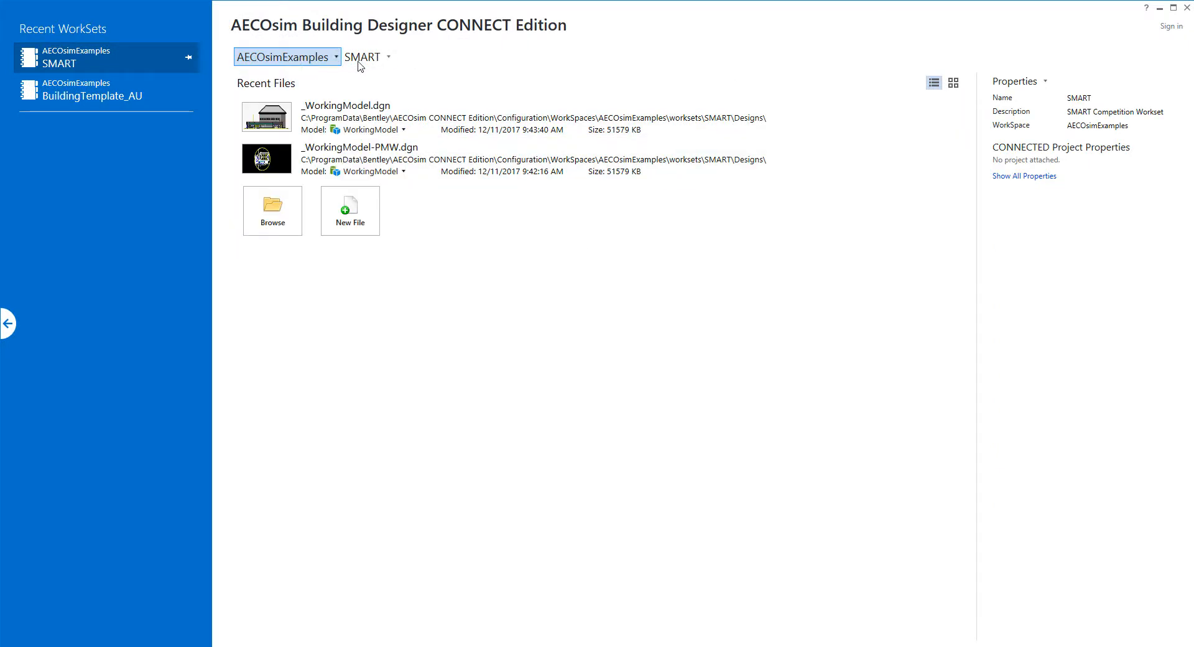
{"action": "left_click", "coordinate": [358, 62]}
{"action": "left_click", "coordinate": [357, 63]}
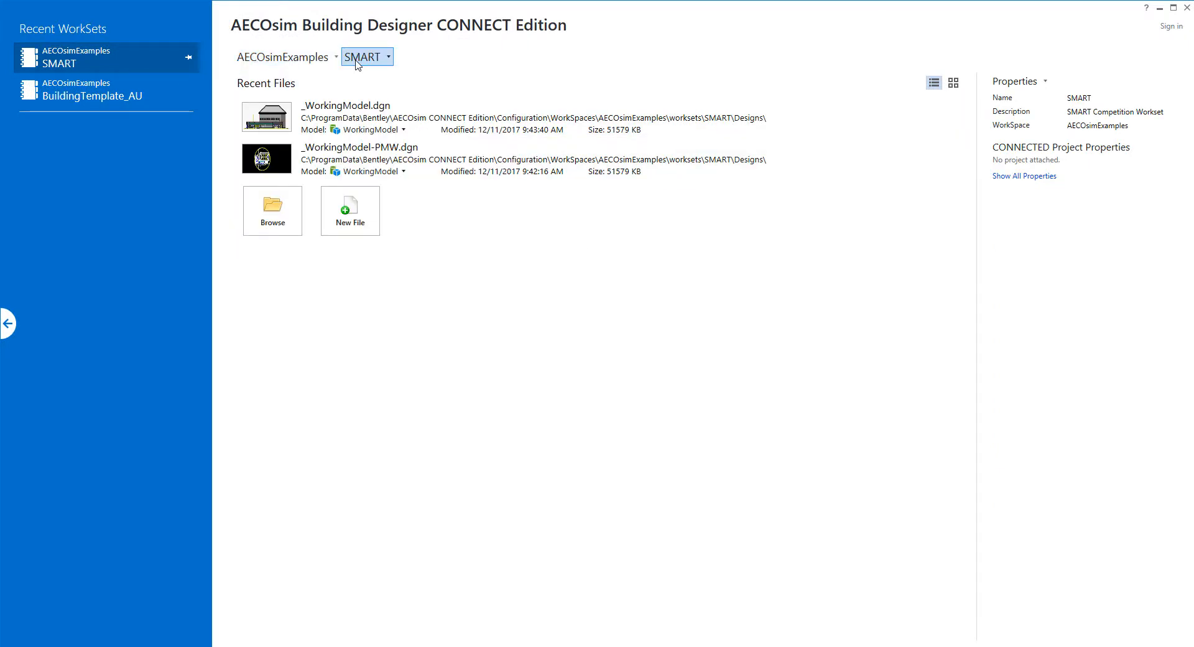
{"action": "left_click", "coordinate": [455, 131]}
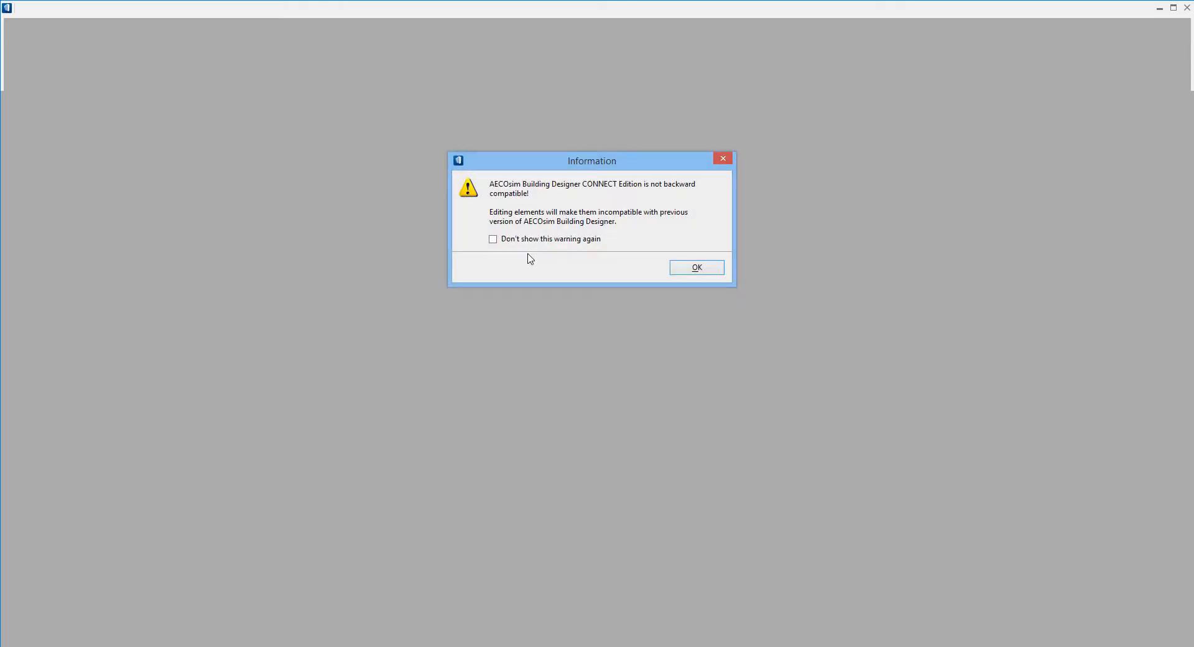
{"action": "left_click", "coordinate": [718, 270]}
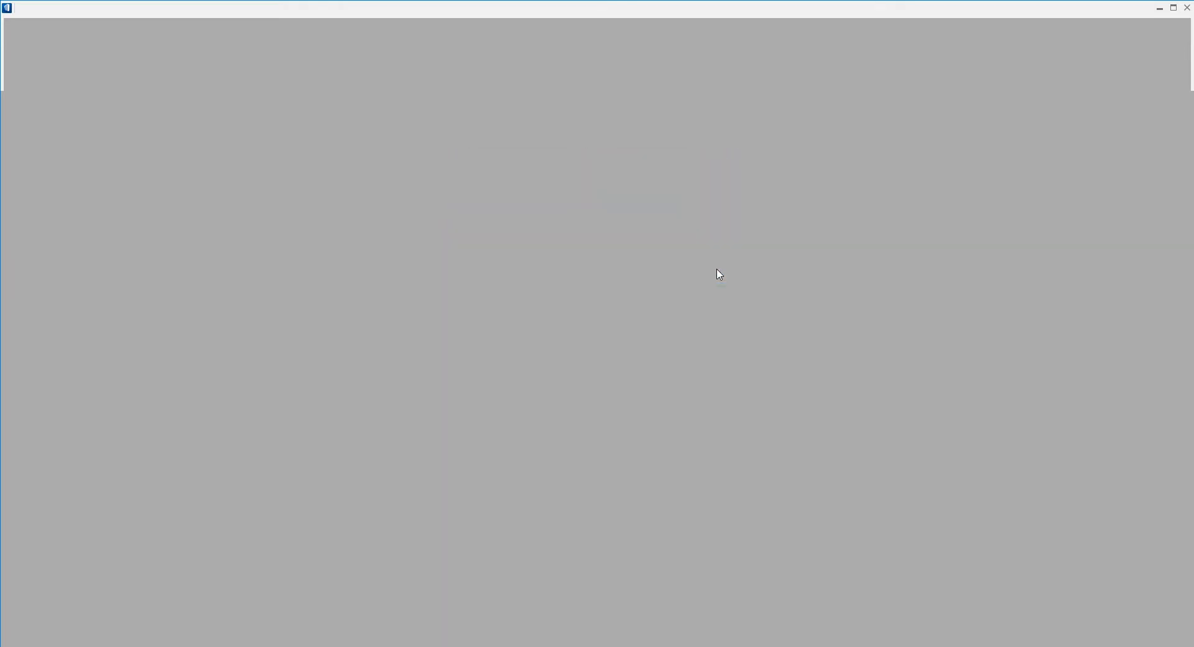